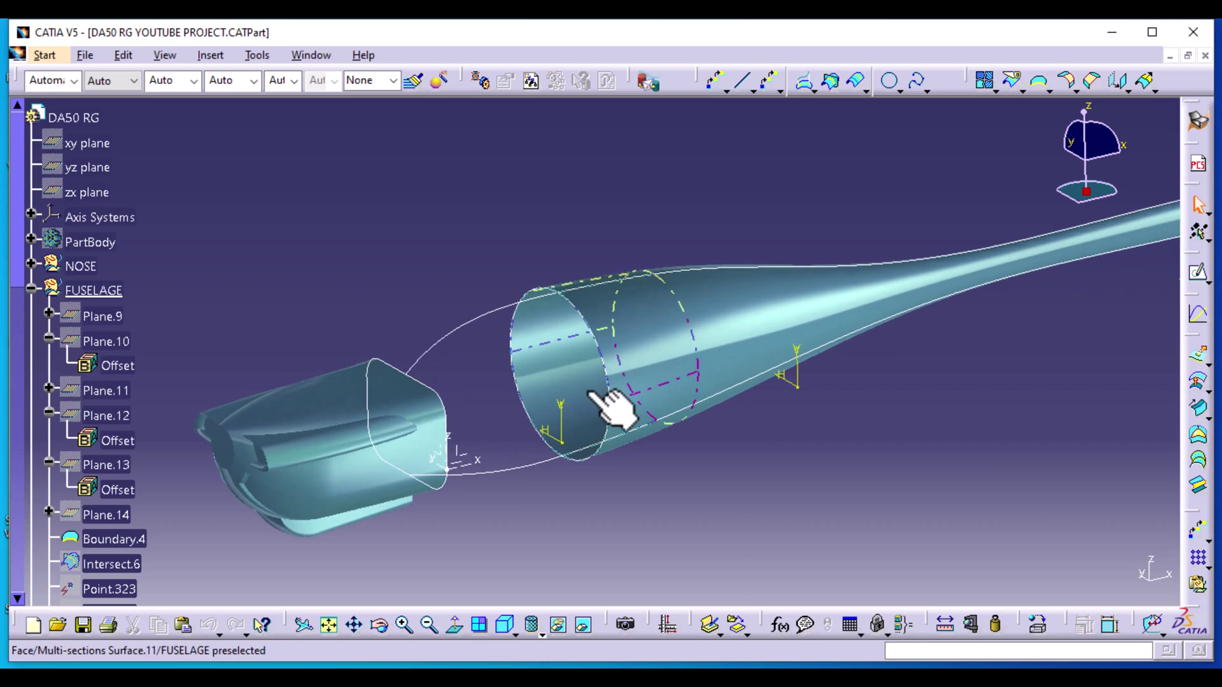
Hide Axis System.1 at the nose from the Axis Systems node of the tree
middle_click_drag(499, 559, 478, 485)
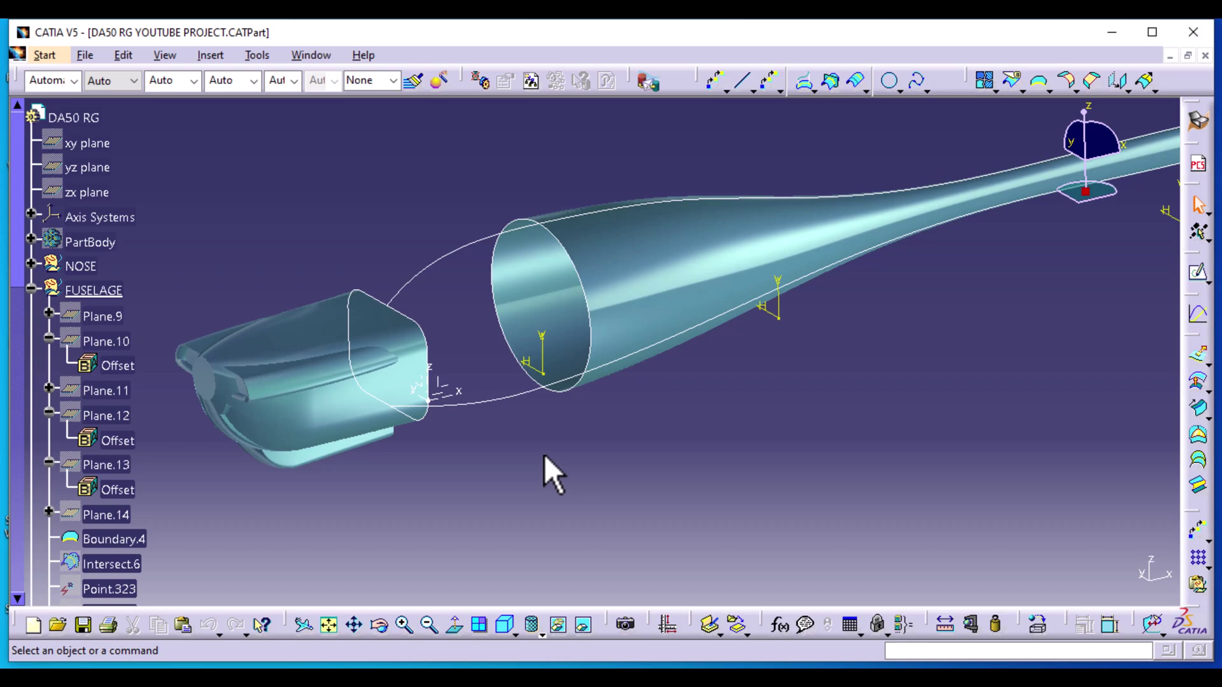
middle_click_drag(513, 420, 293, 422)
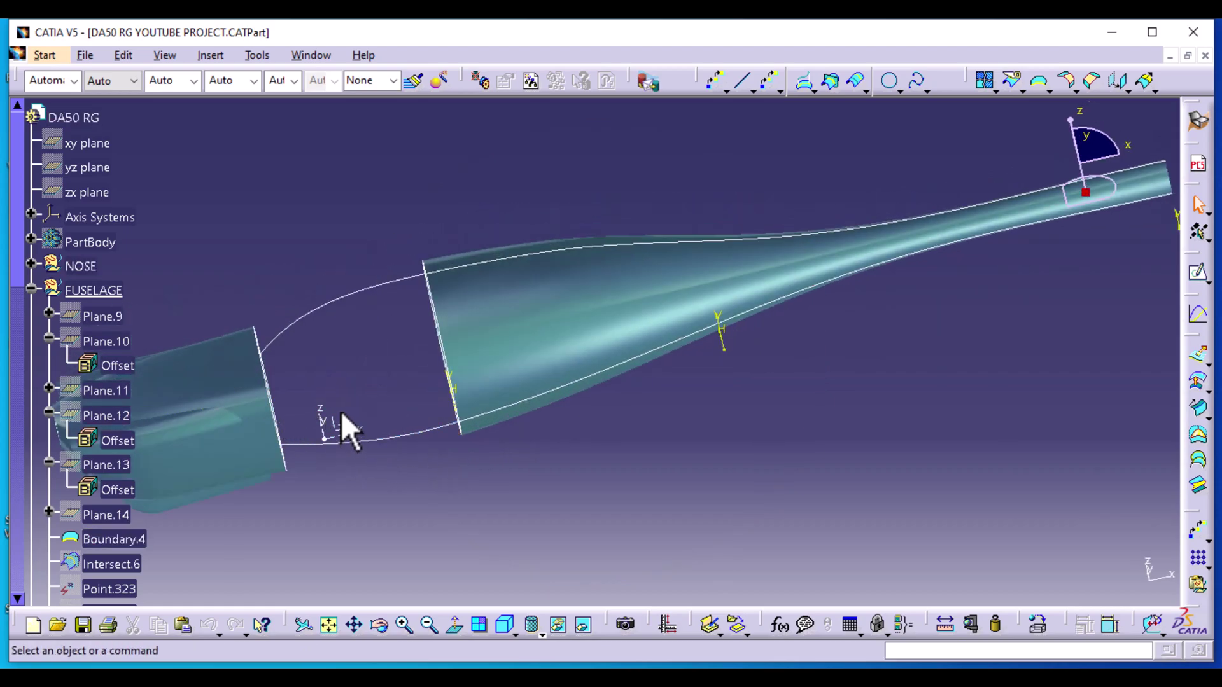
left_click(30, 213)
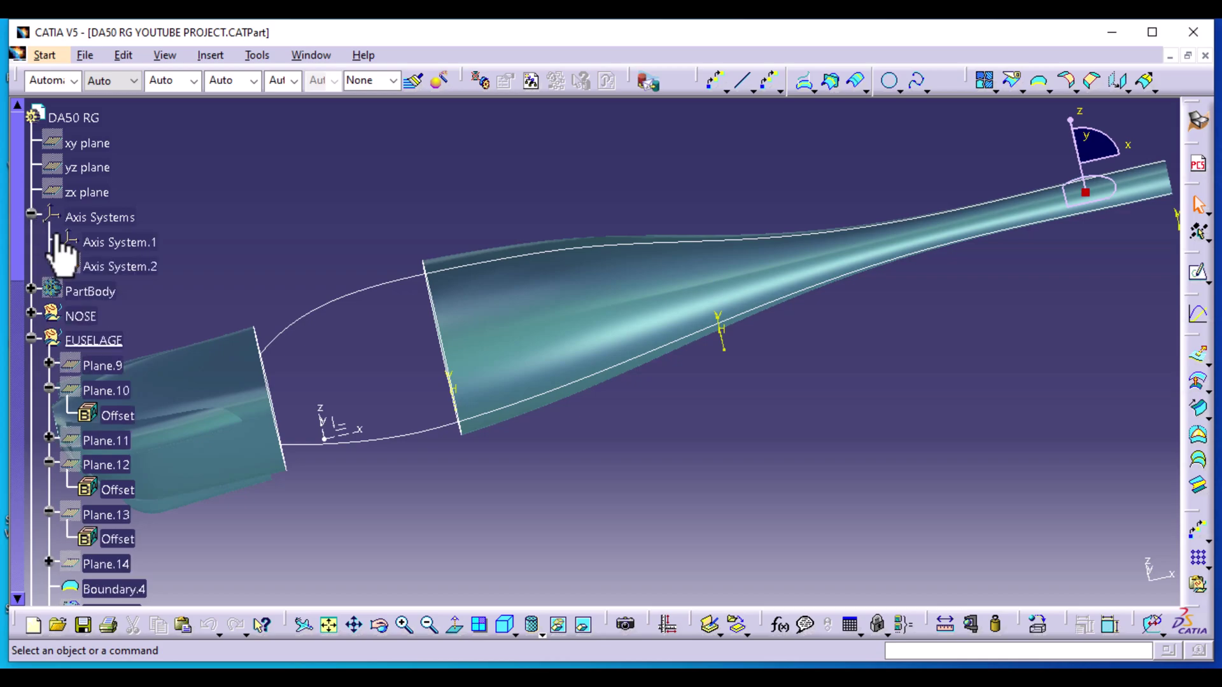
right_click(119, 245)
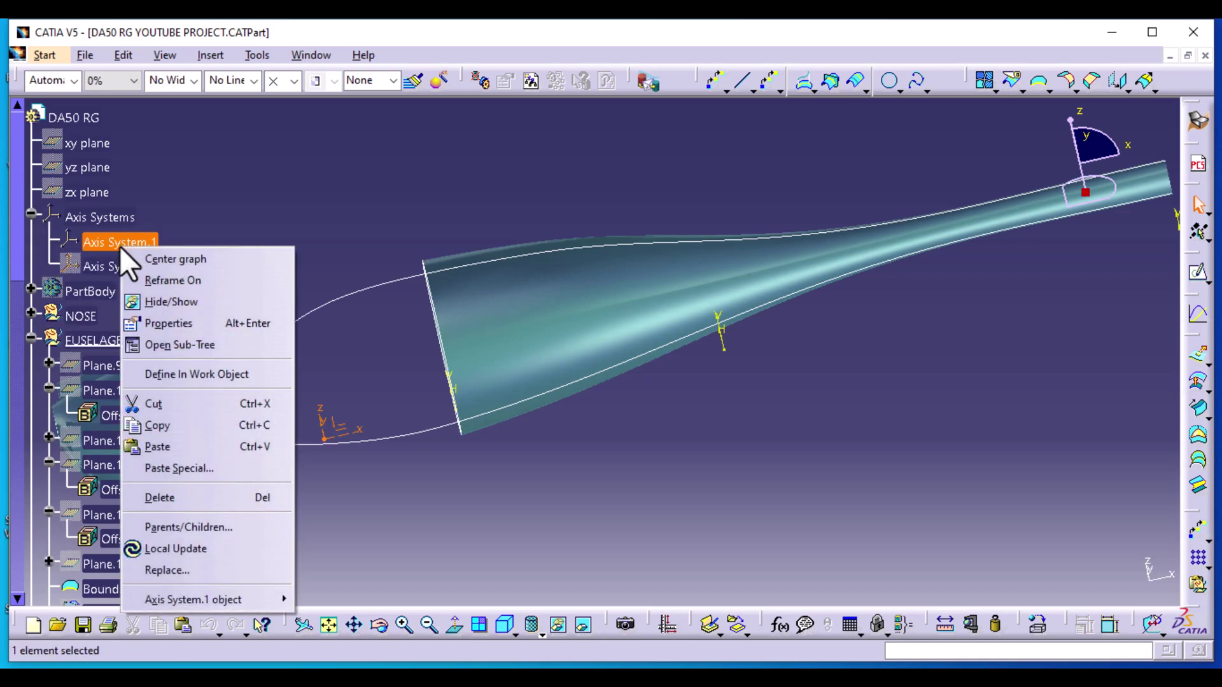
left_click(185, 311)
Swap to the hidden space and make Point.325 visible again
middle_click_drag(499, 535, 541, 503)
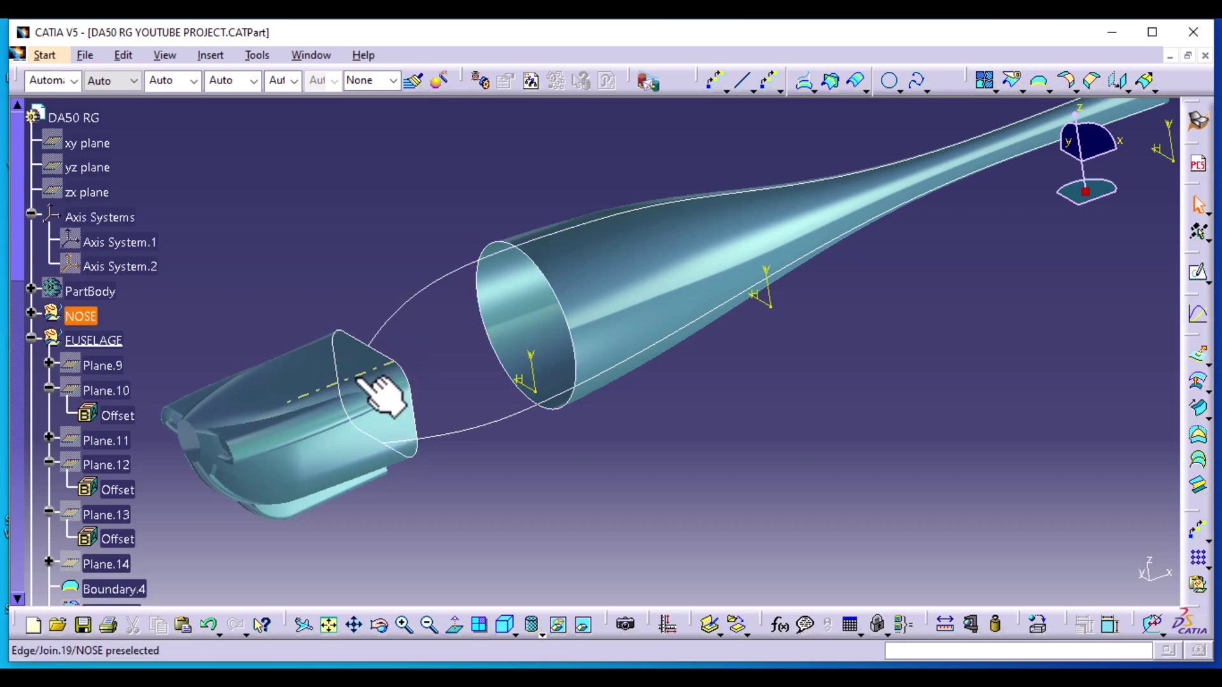
scroll(410, 464, "down", 2)
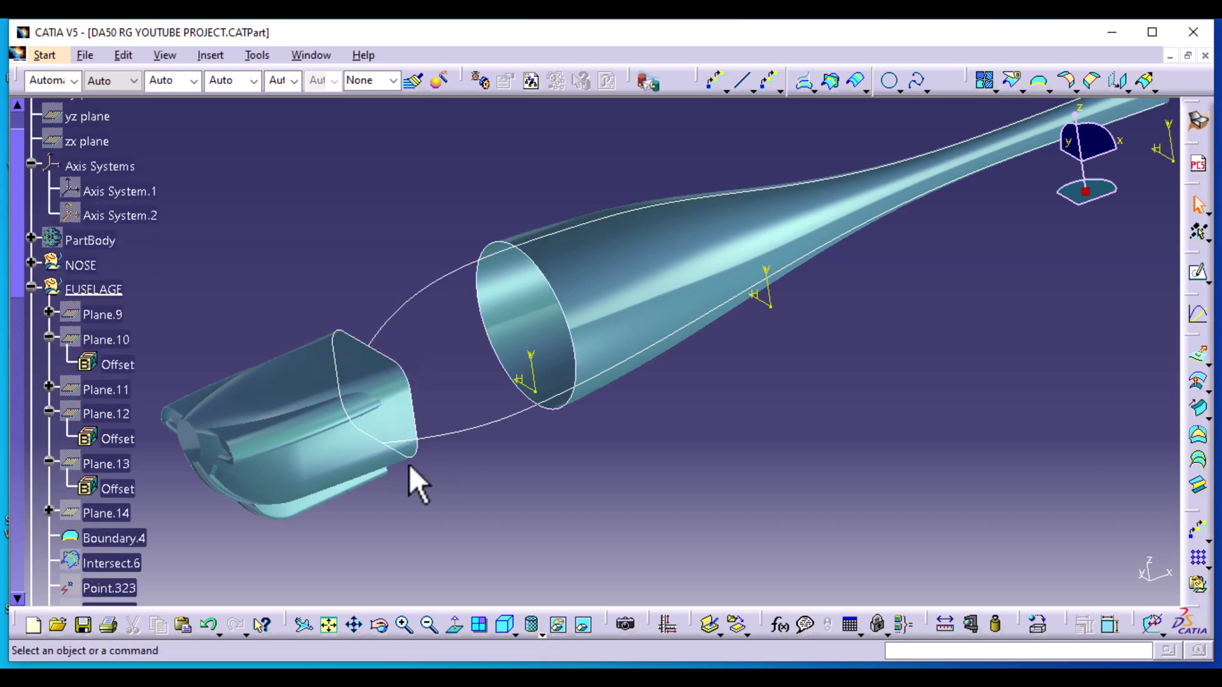
left_click(559, 627)
scroll(82, 402, "down", 3)
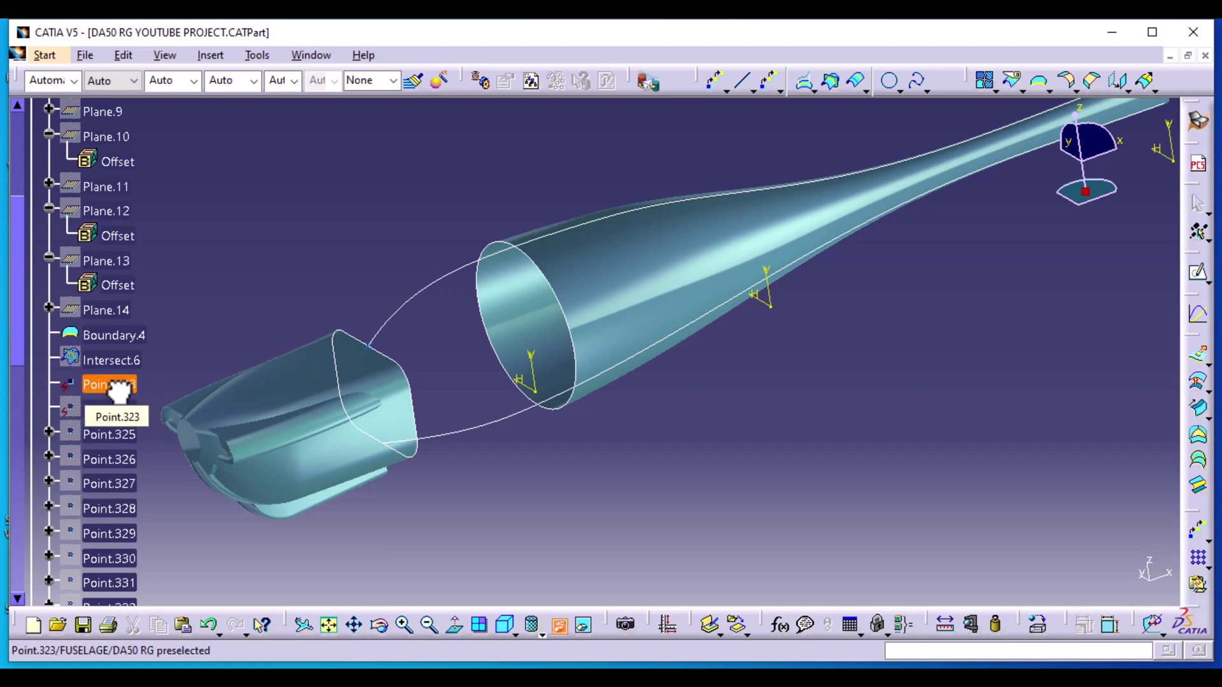
left_click(93, 436)
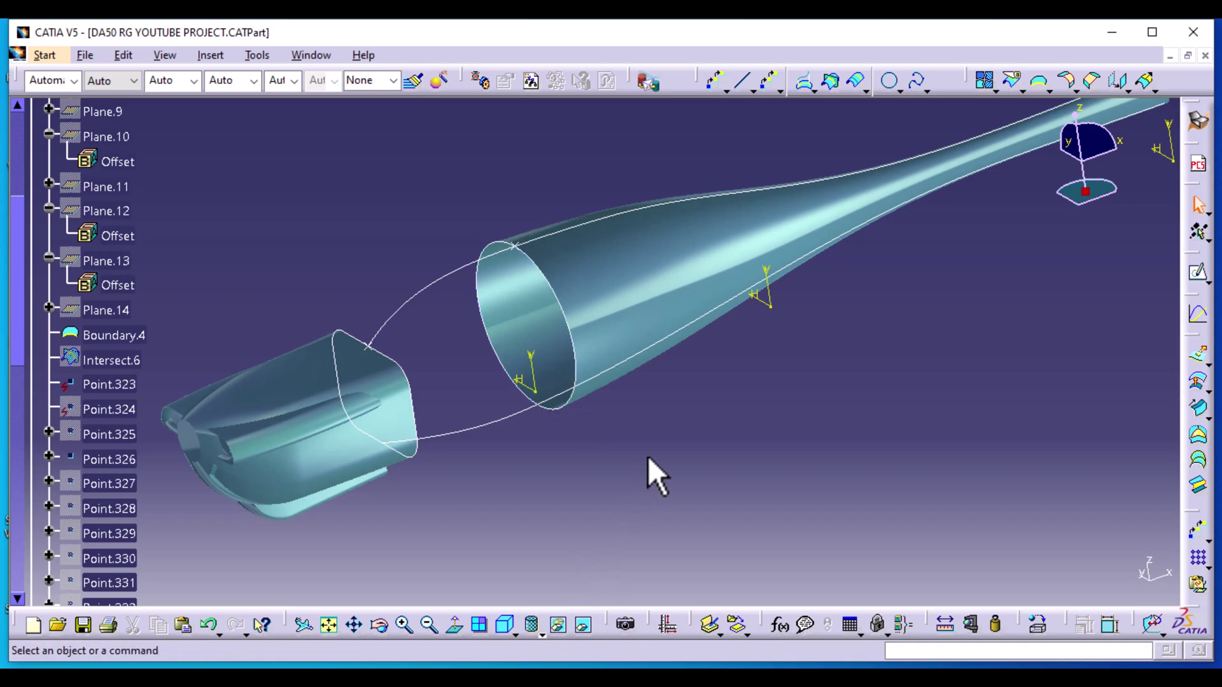
middle_click_drag(648, 456, 634, 478)
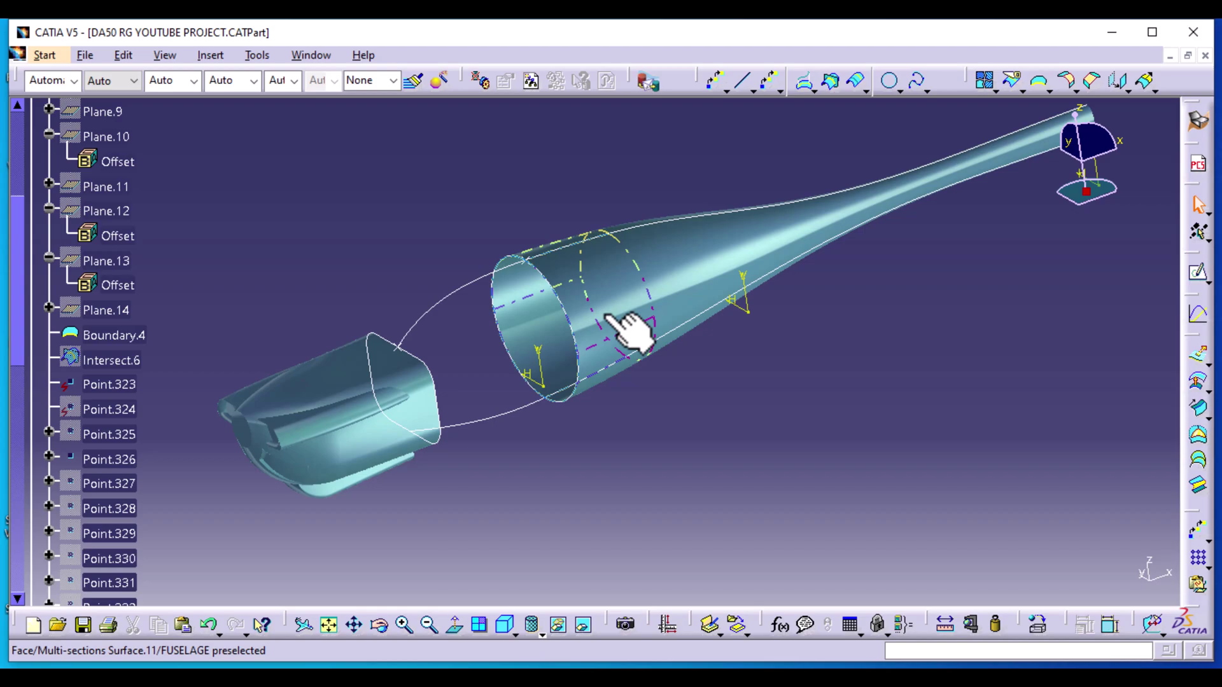
middle_click_drag(614, 436, 632, 410)
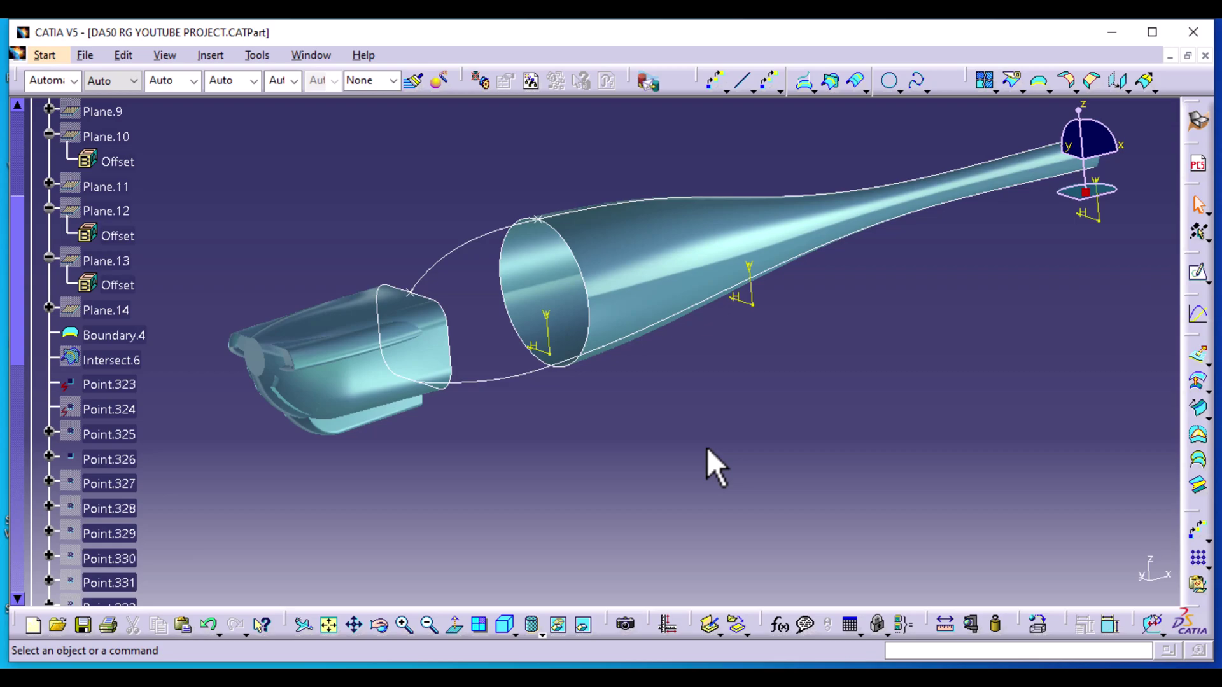
middle_click_drag(675, 382, 502, 505)
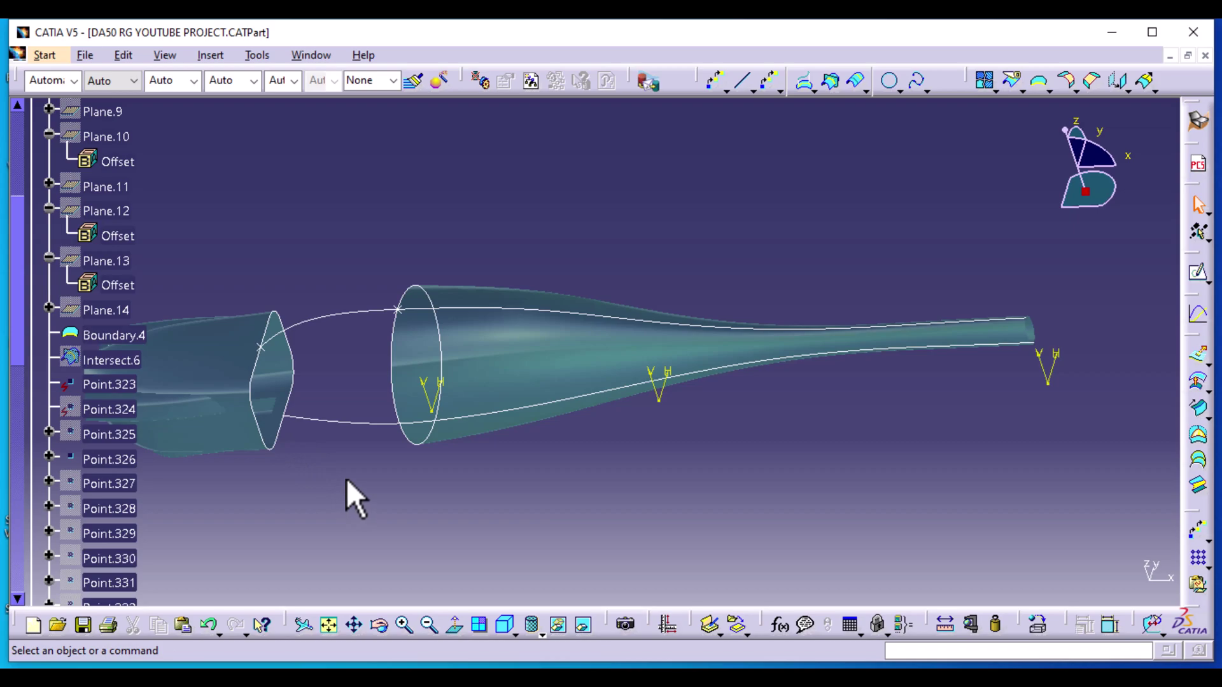
middle_click_drag(433, 482, 524, 462)
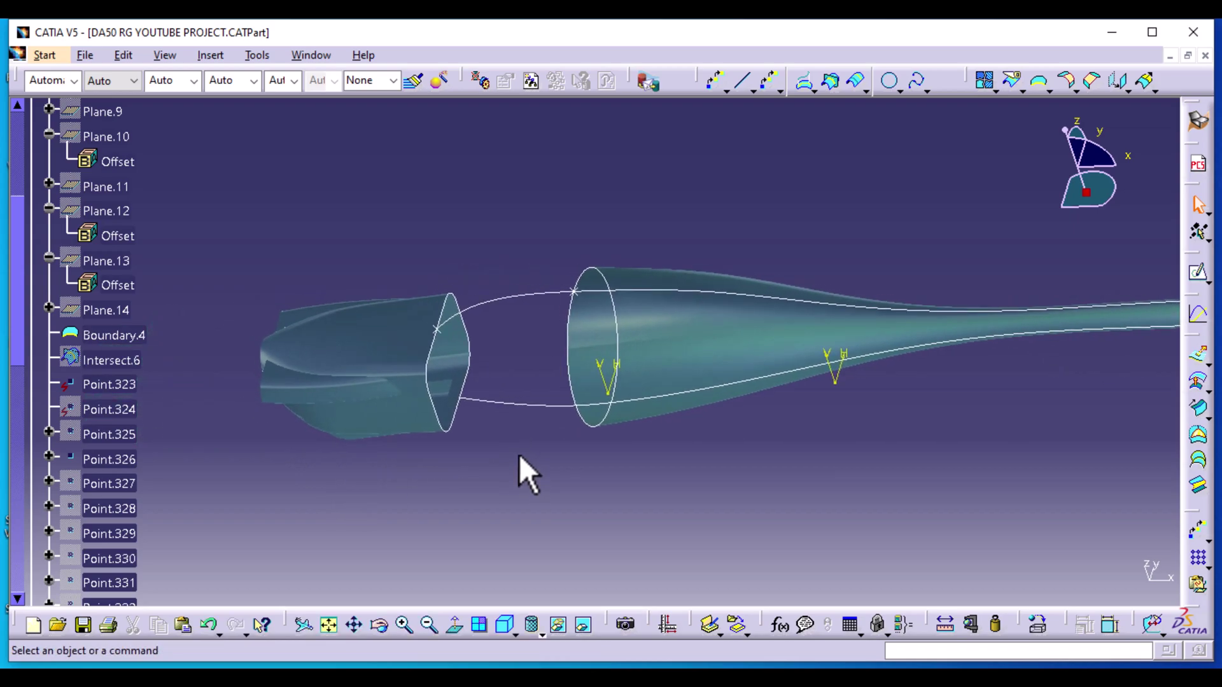
Start a Points Repetition from Point.323 along the nose boundary curve Boundary.4
left_click(210, 56)
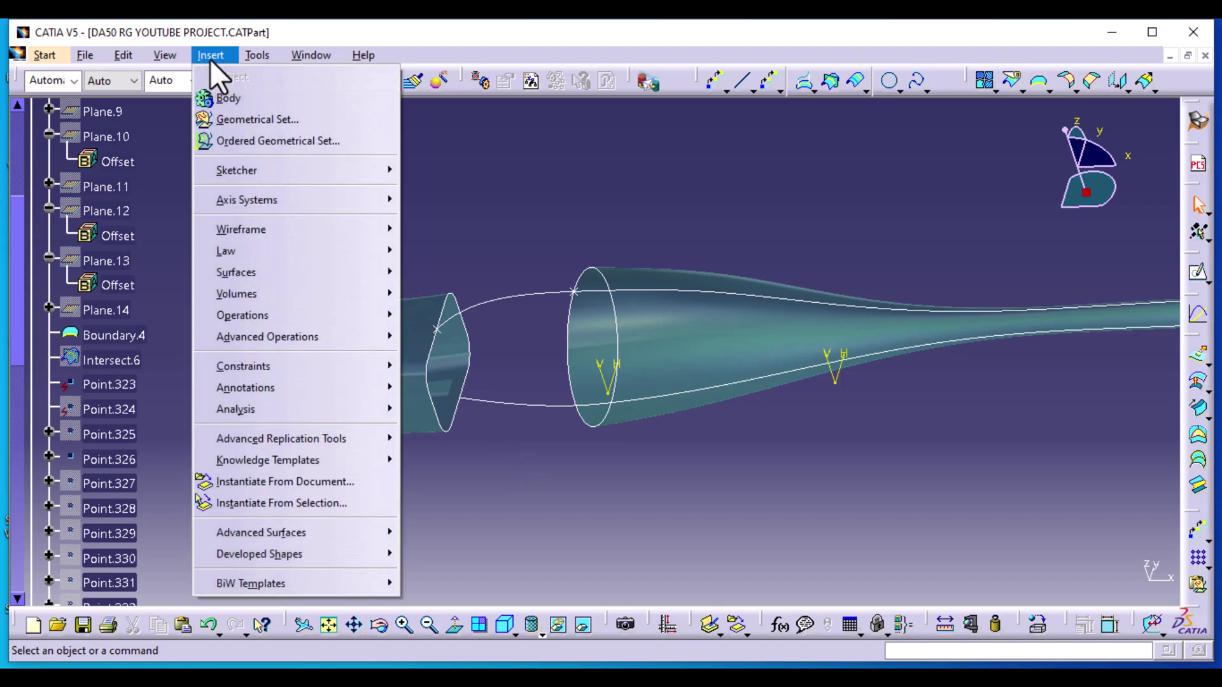
mouse_move(255, 226)
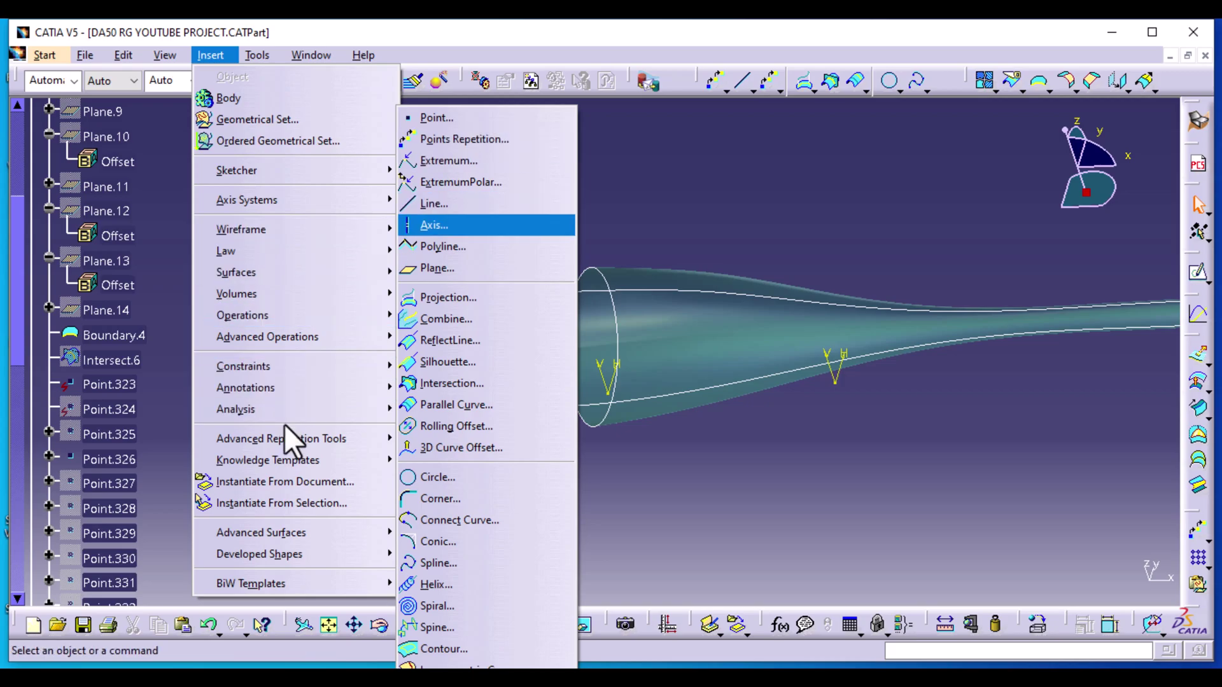
mouse_move(288, 443)
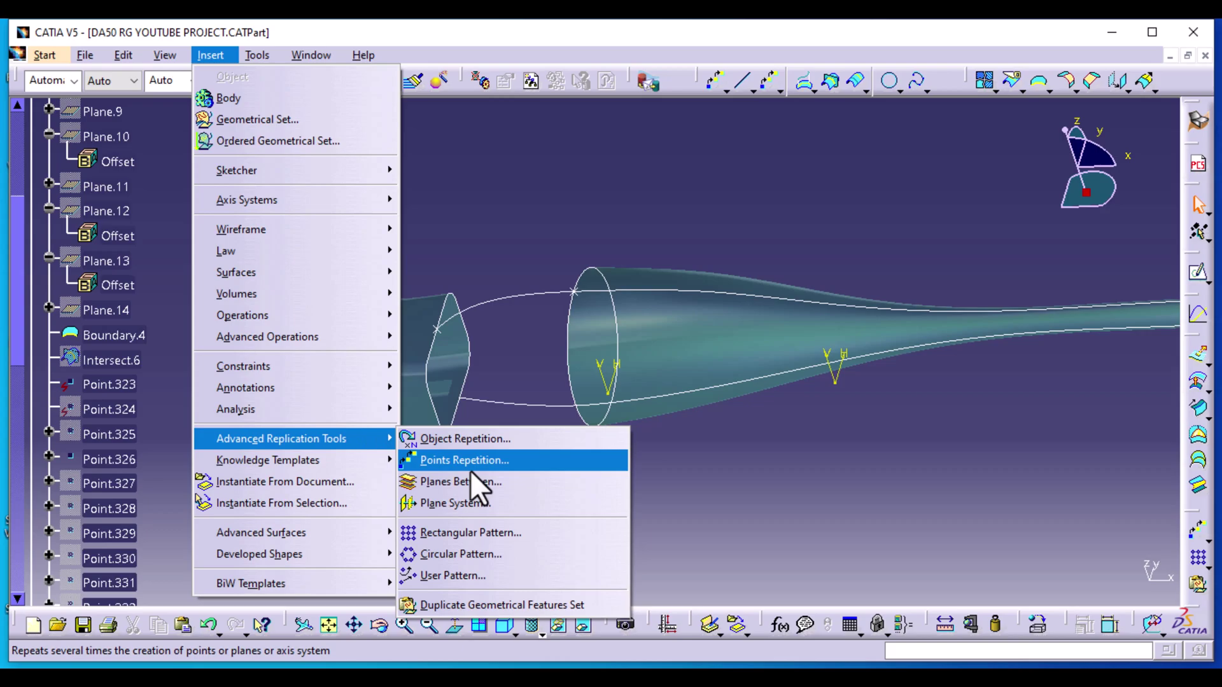
left_click(513, 219)
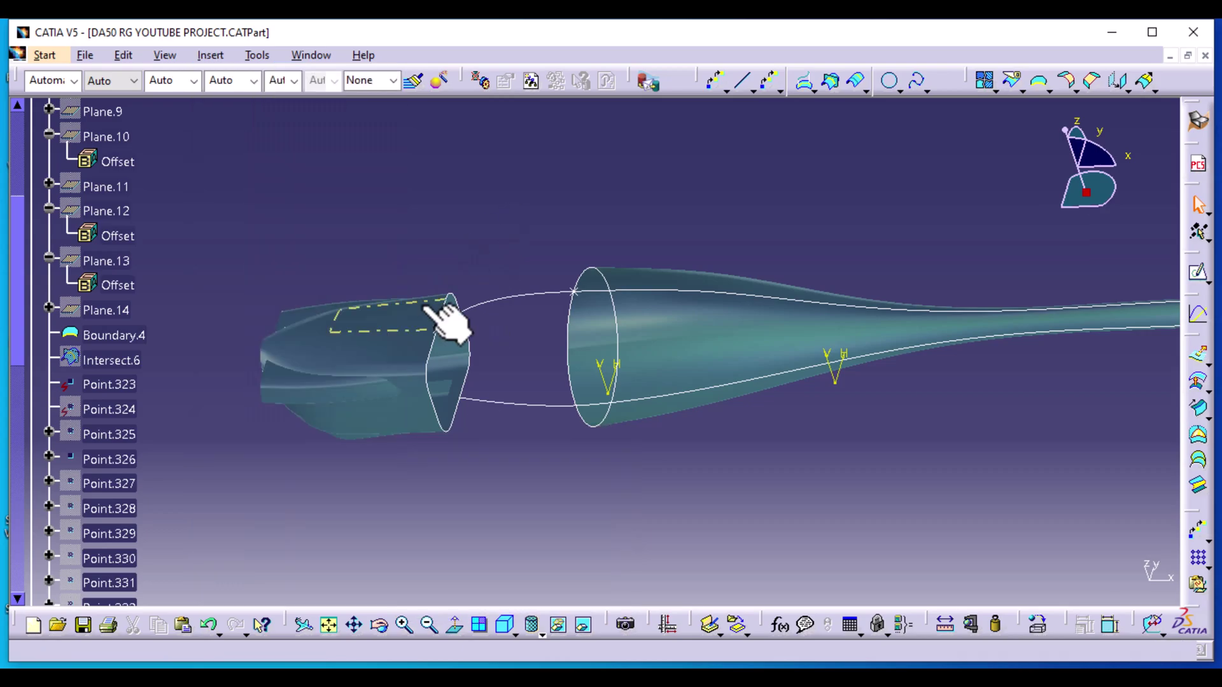
left_click(441, 324)
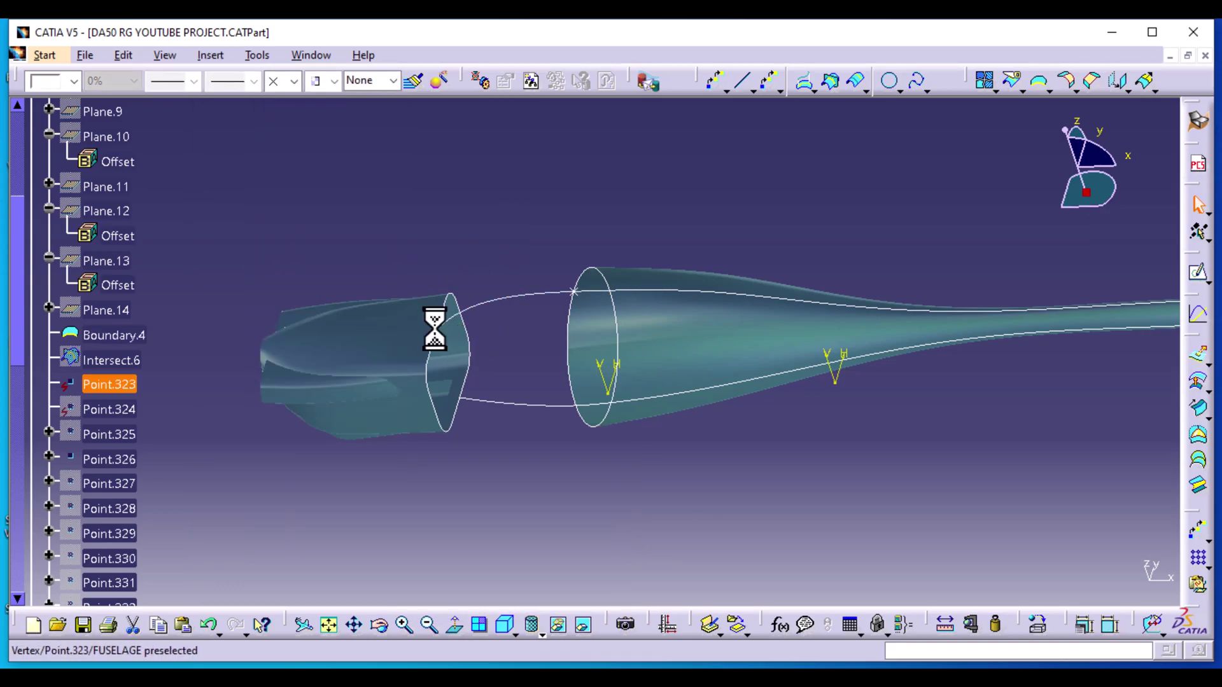
left_click(714, 81)
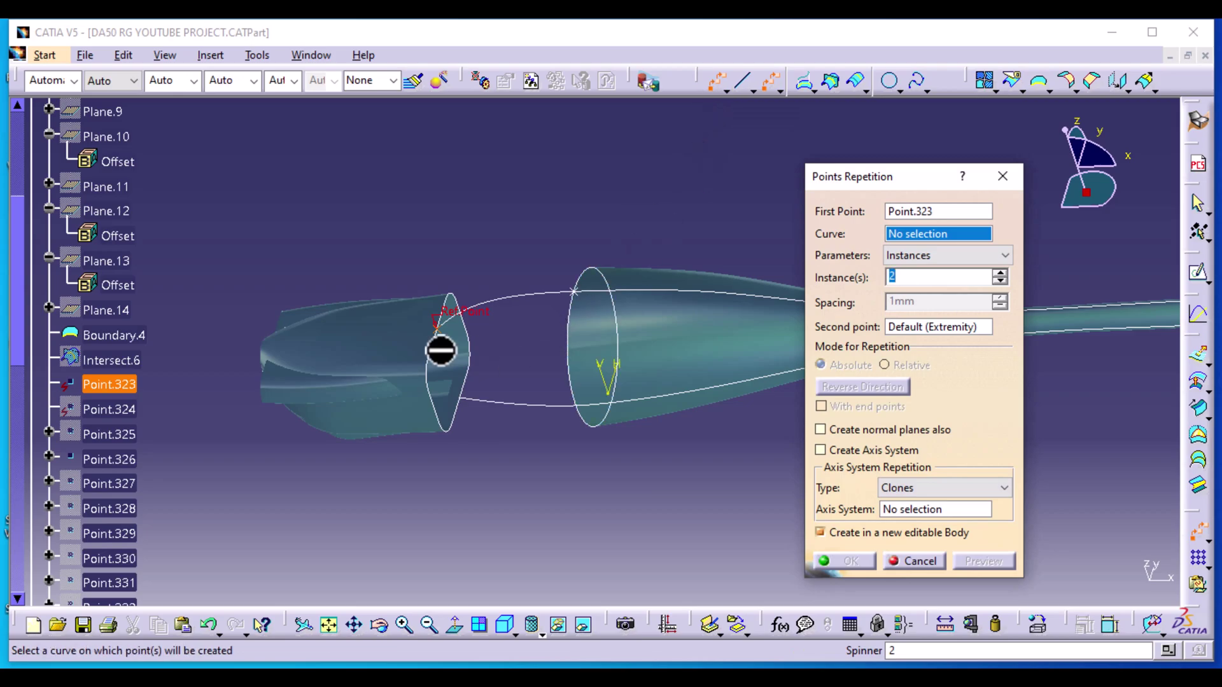
left_click(425, 379)
middle_click_drag(472, 453, 531, 250)
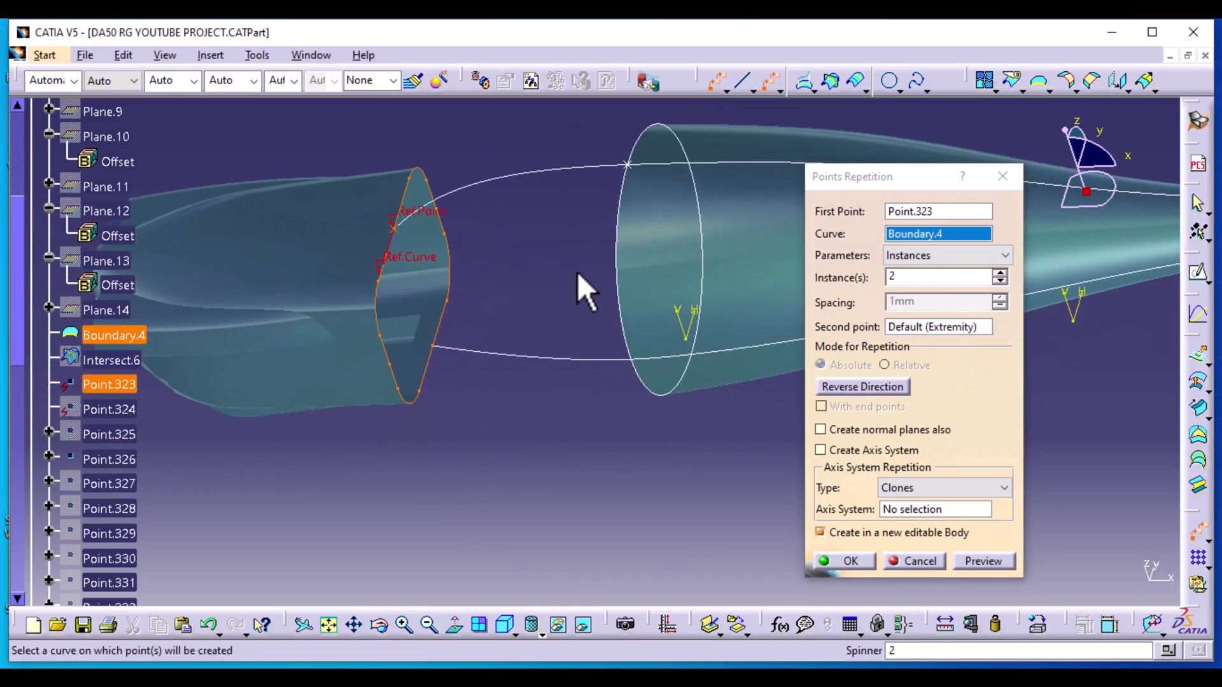
Set the repetition to 15 instances, preview, and create the points
left_click(915, 275)
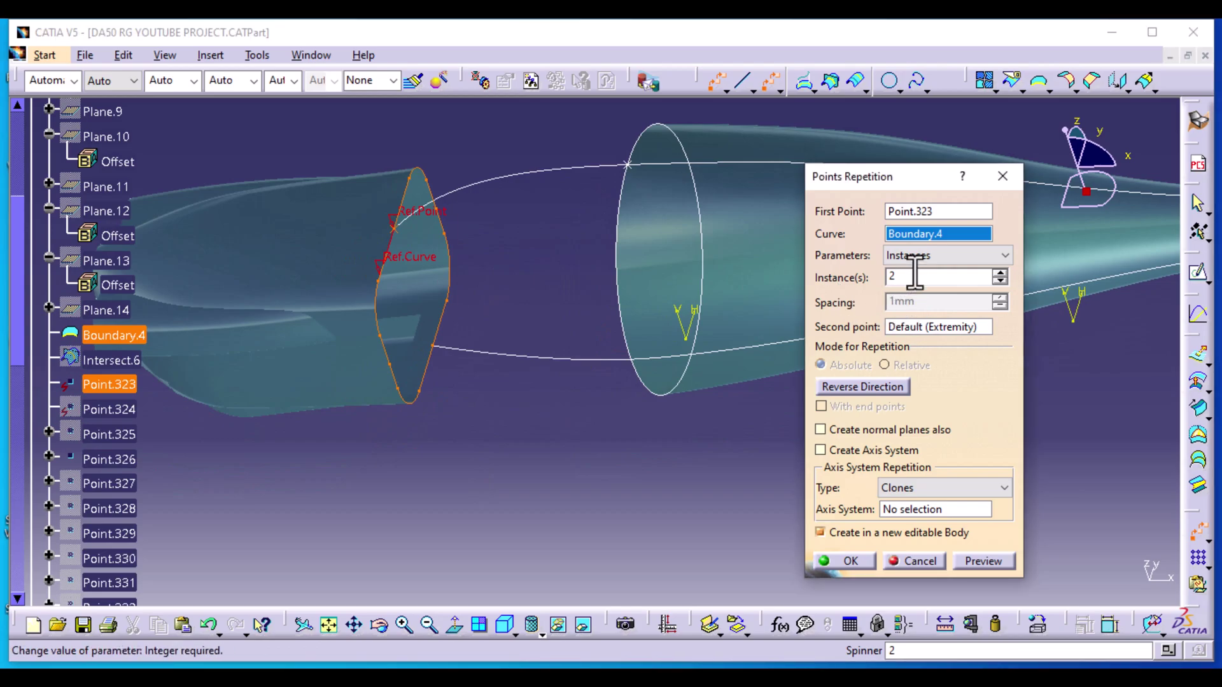
key("BackSpace")
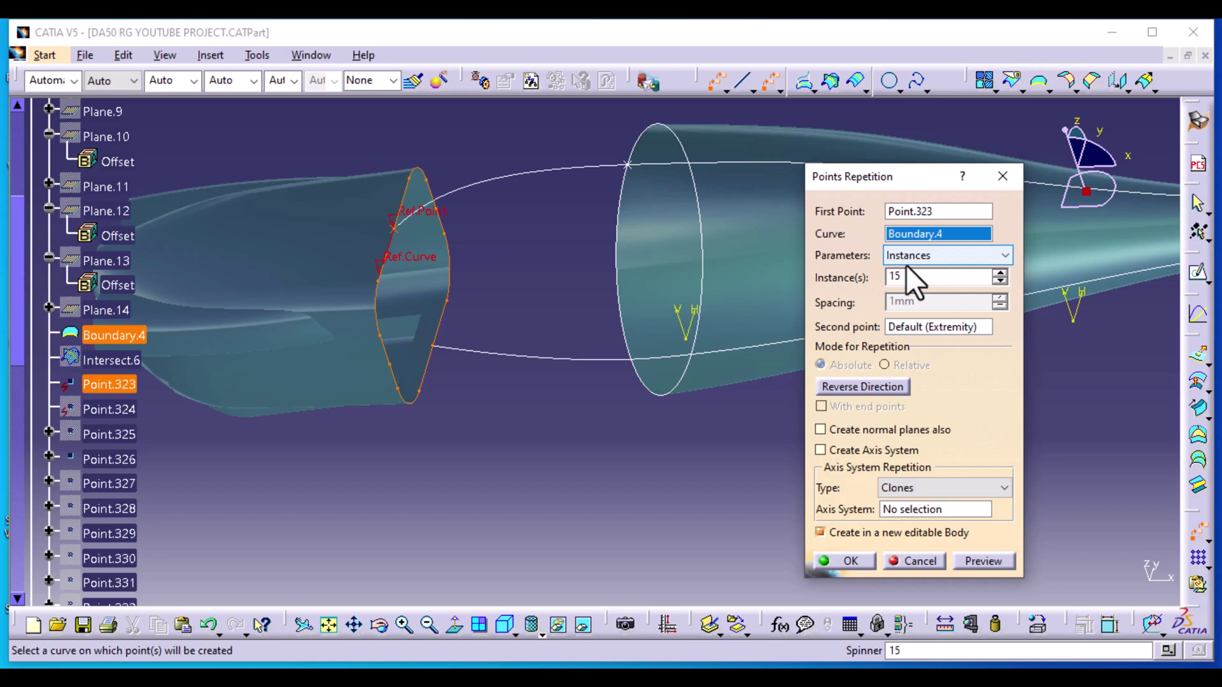
left_click(980, 561)
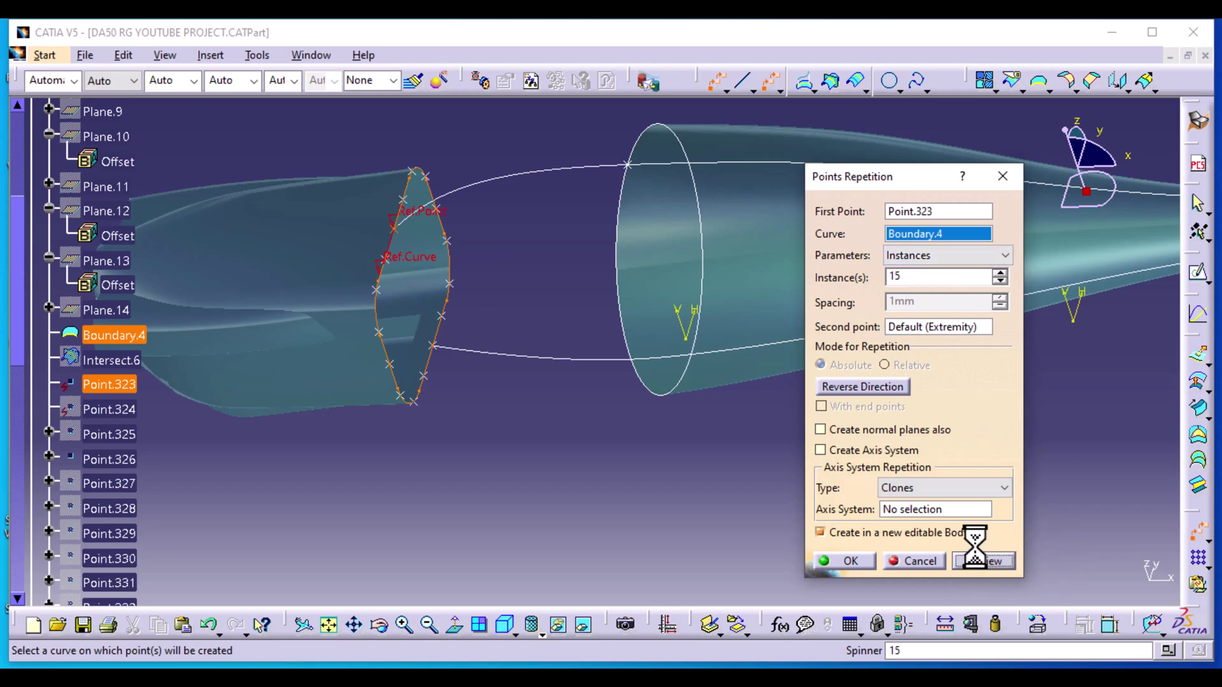
middle_click_drag(595, 469, 500, 531)
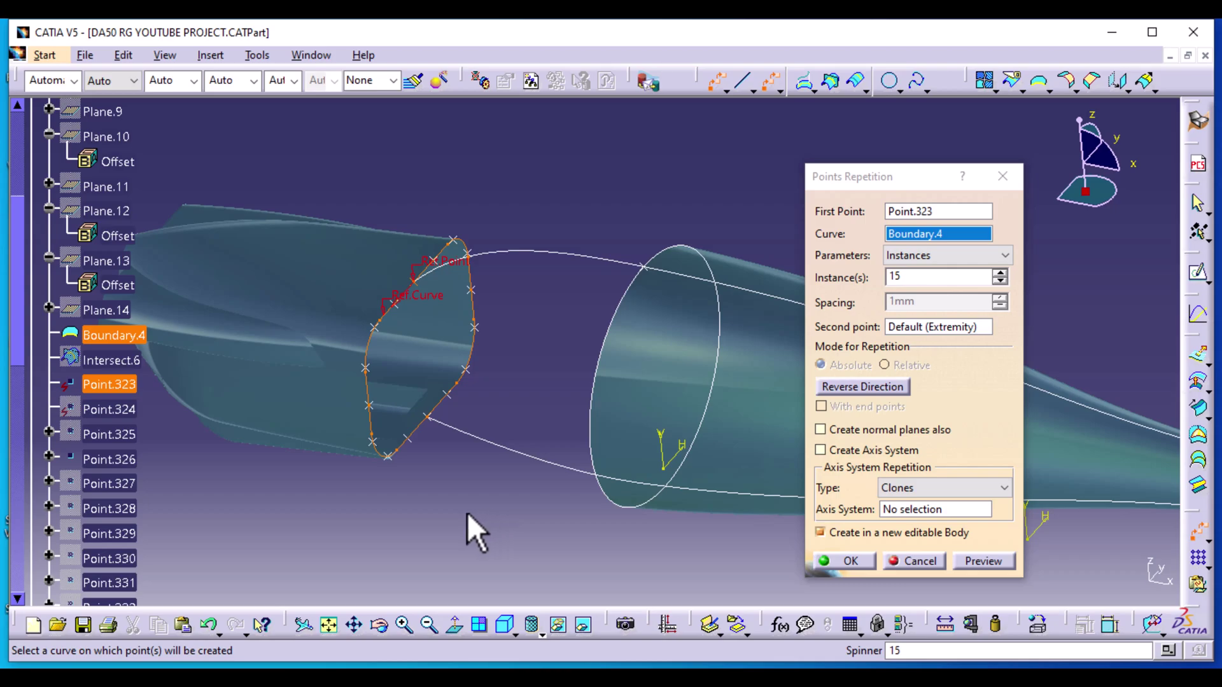
left_click(842, 563)
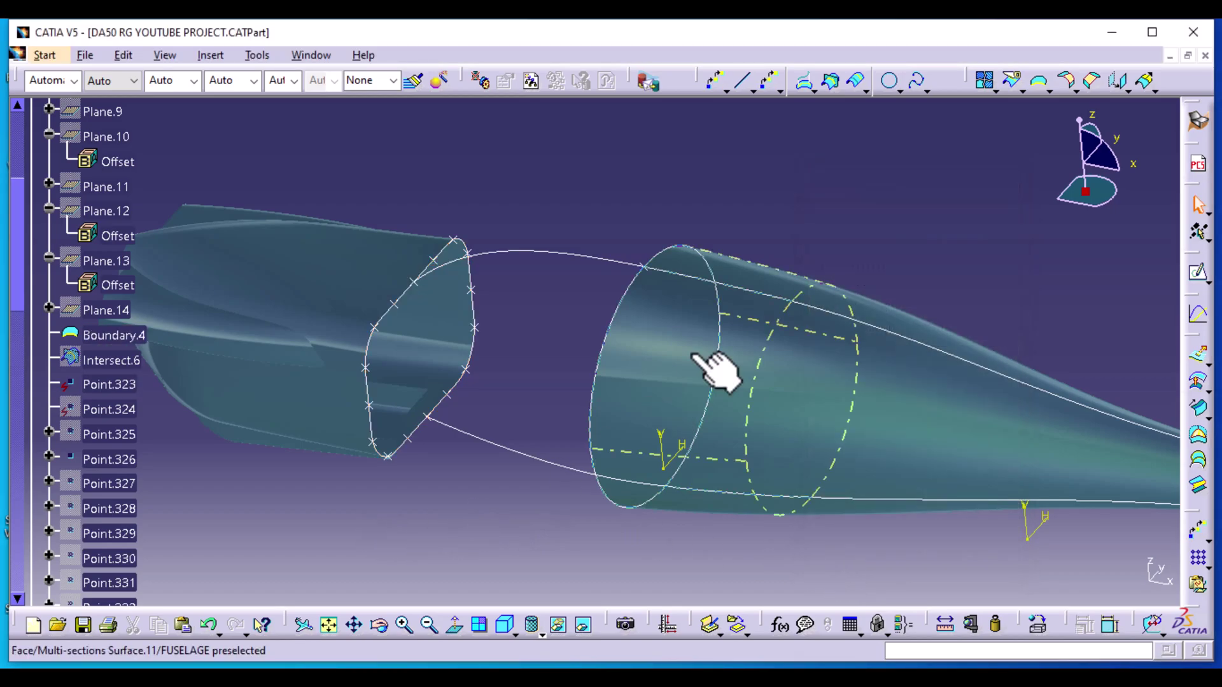
middle_click_drag(598, 324, 782, 299)
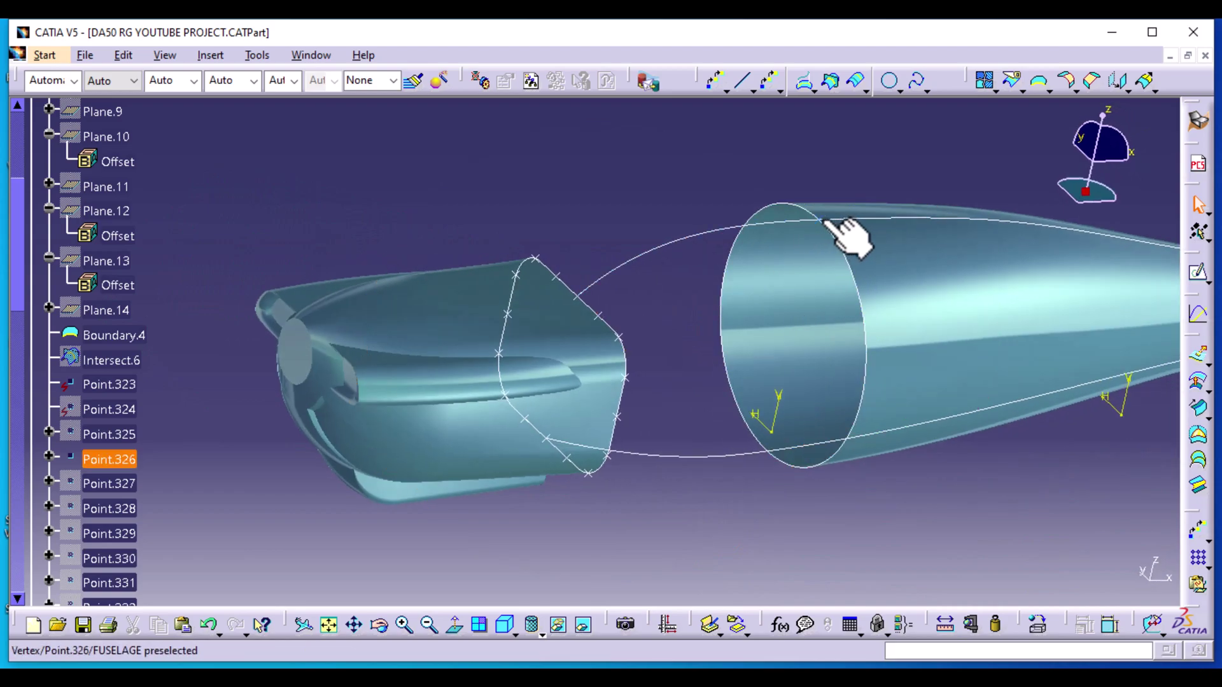
Repeat 15 points from Point.326 along the fuselage front ellipse Sketch.11
left_click(823, 220)
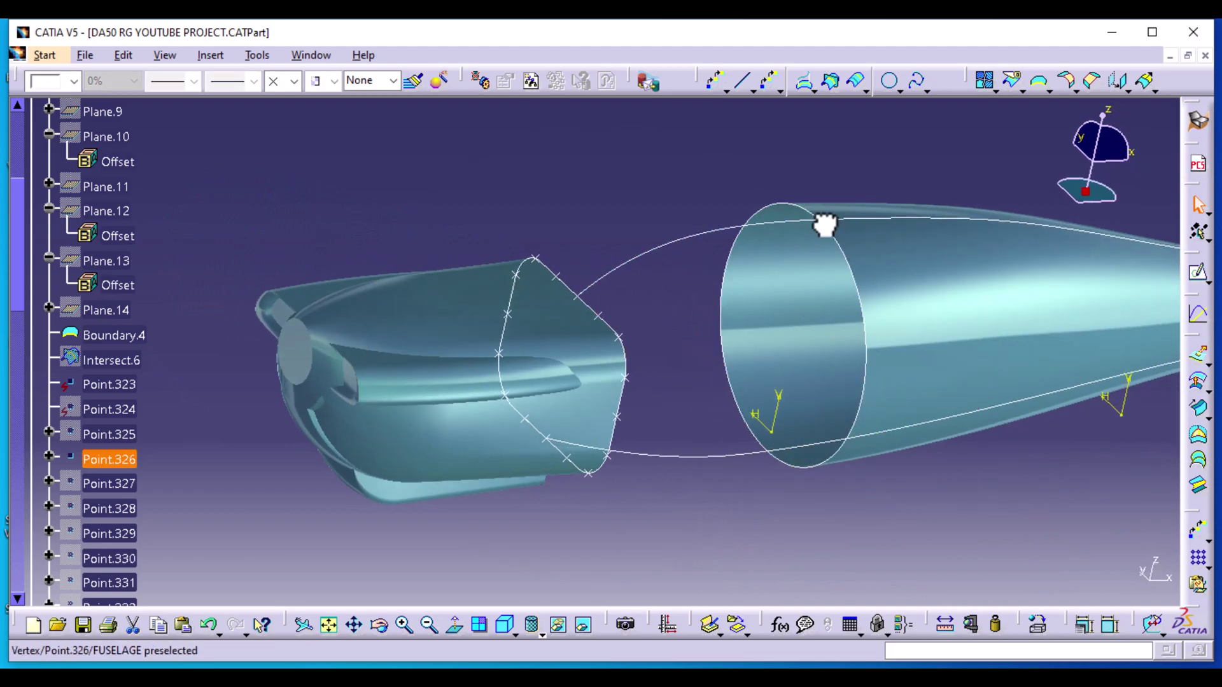
left_click(715, 81)
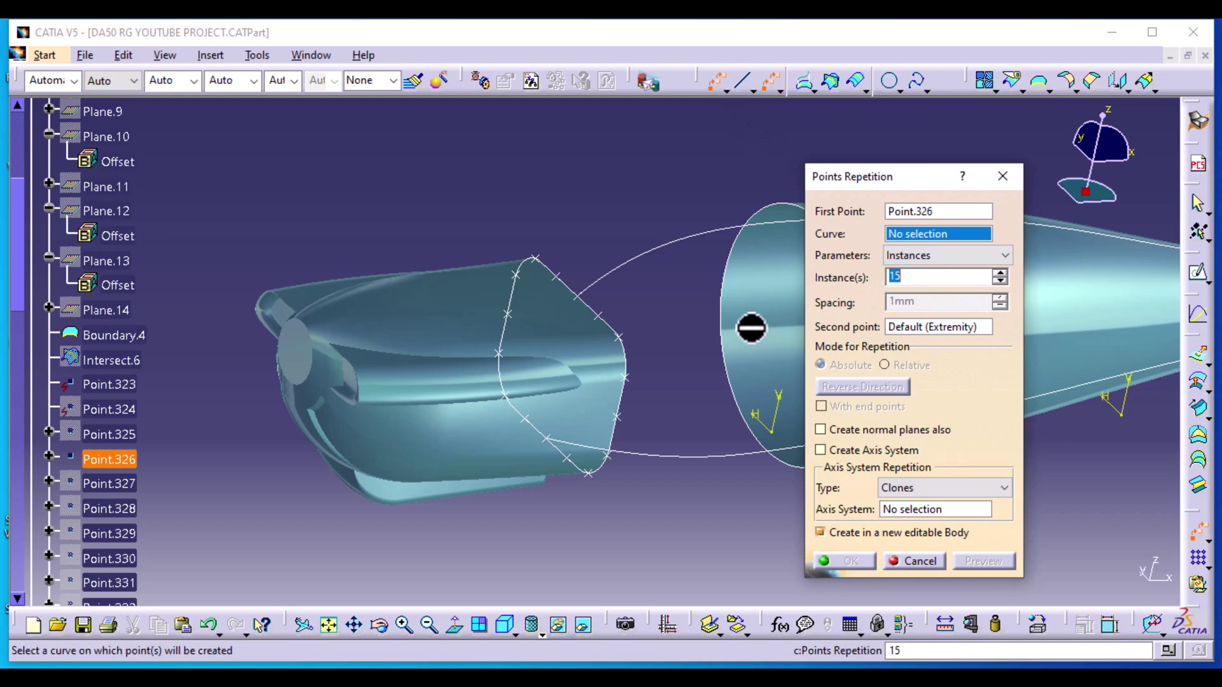
left_click(724, 298)
middle_click_drag(698, 376, 507, 374)
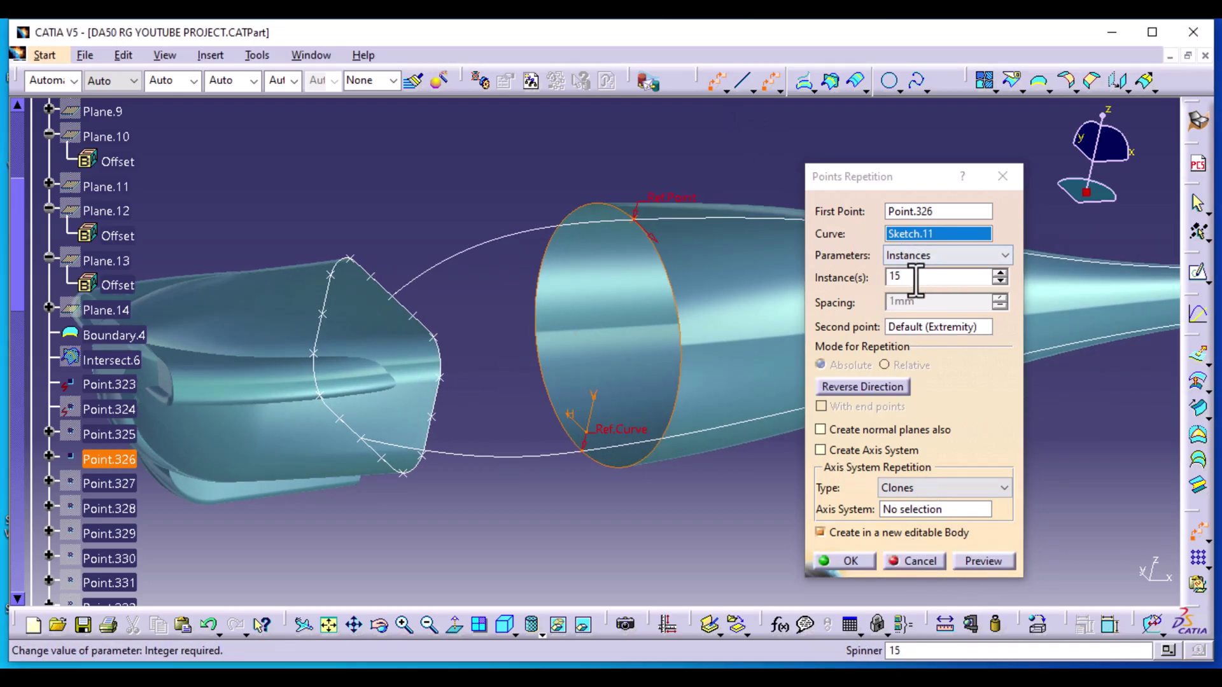
left_click(984, 563)
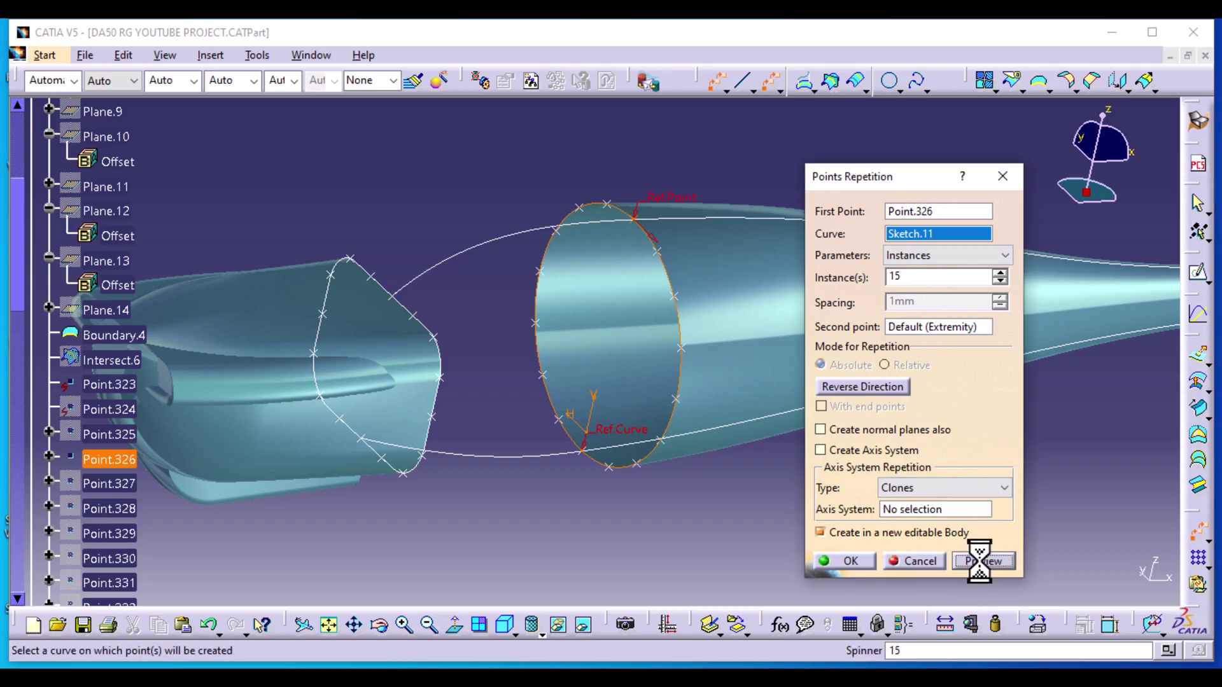
left_click(850, 558)
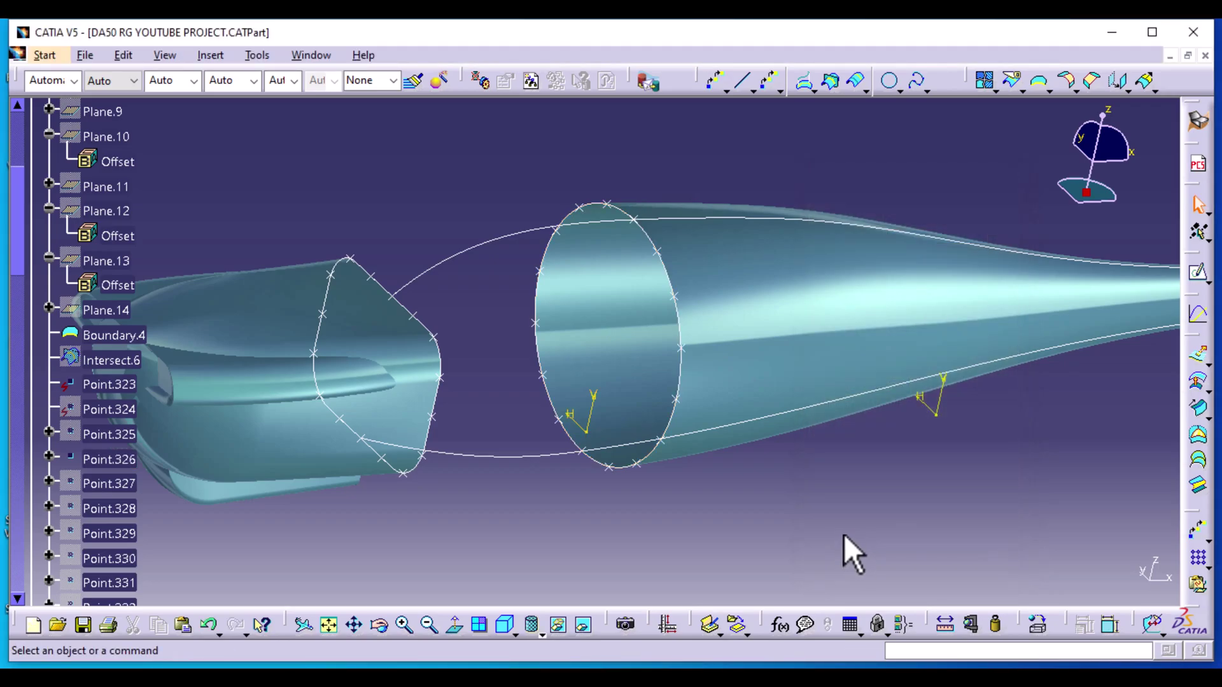
mouse_move(630, 538)
middle_mouse_down()
mouse_move(615, 487)
mouse_move(635, 517)
middle_mouse_up()
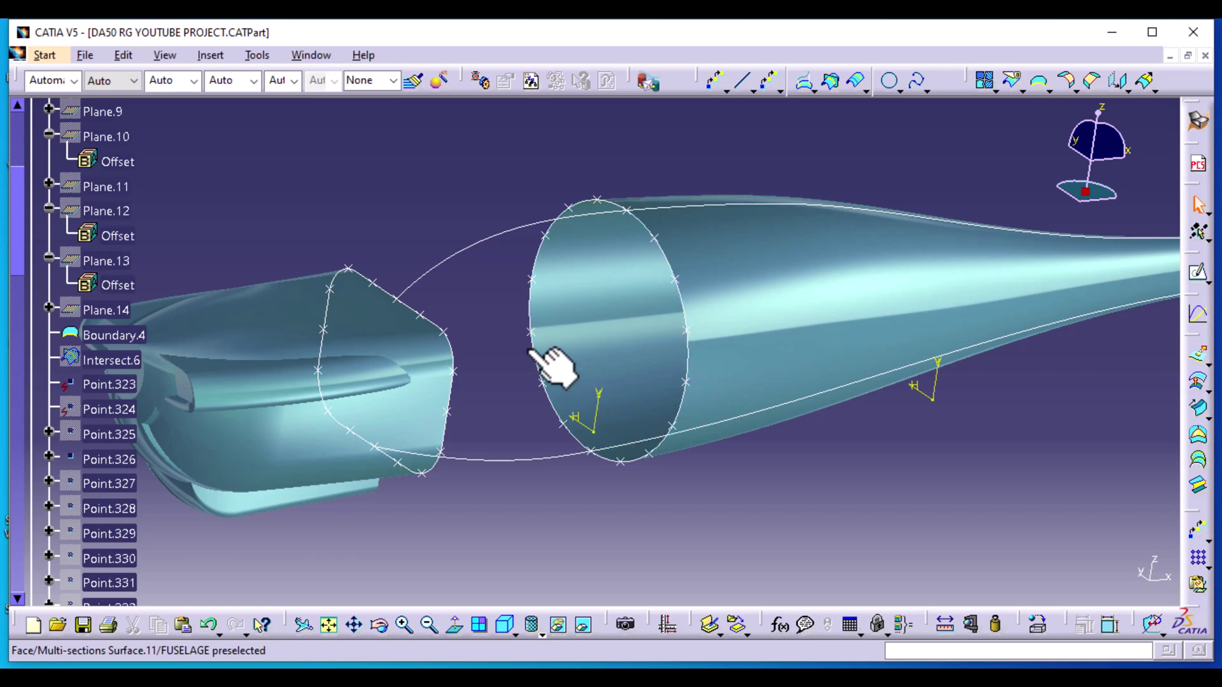
middle_click_drag(471, 292, 404, 486)
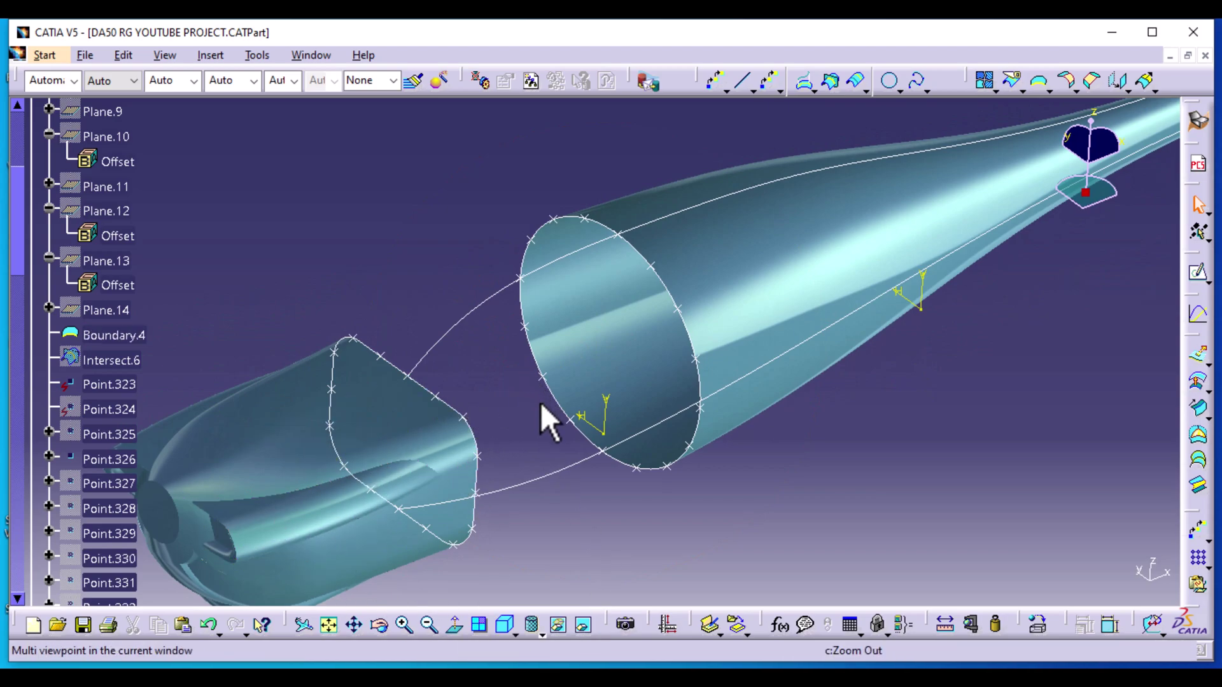
middle_click_drag(500, 373, 482, 458)
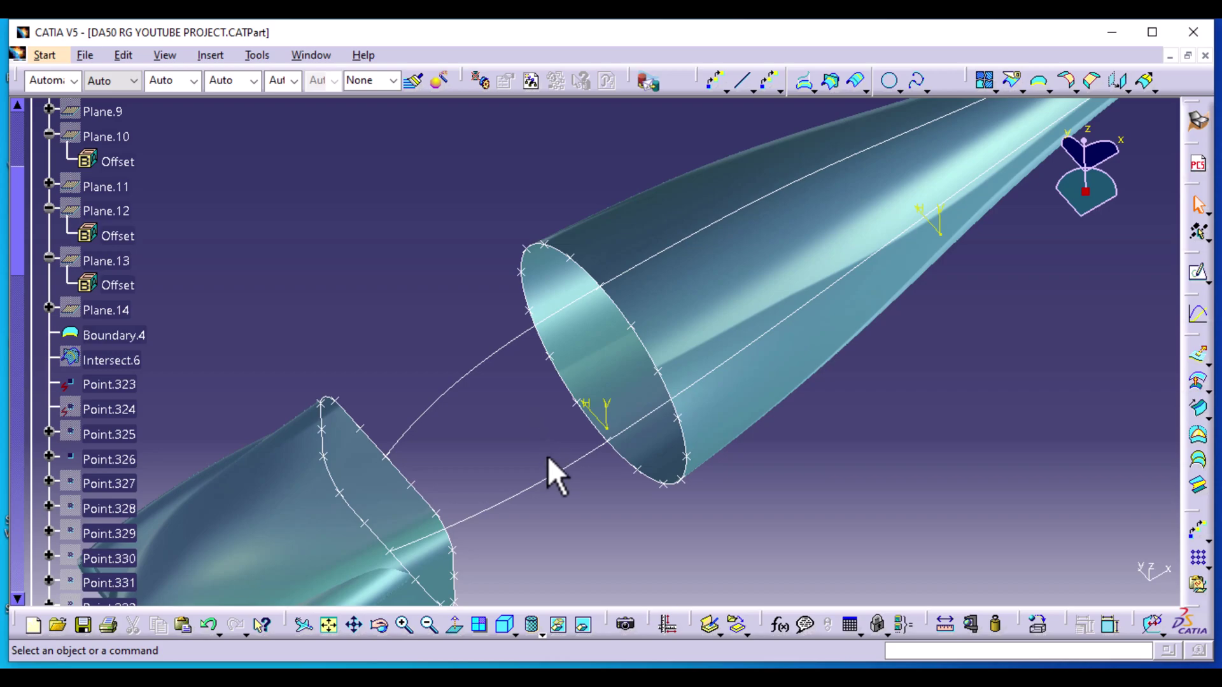
middle_click_drag(514, 451, 515, 401)
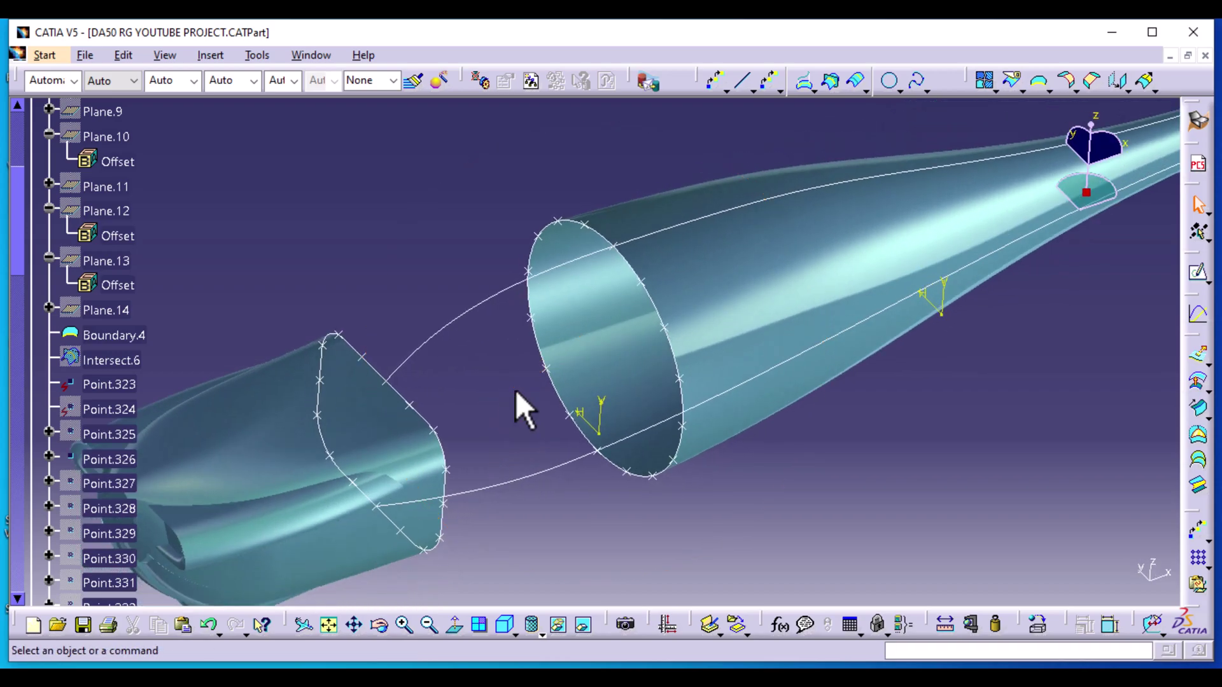
Create the first bridging spline from nose edge to fuselage opening, tangent to Join.21 at both ends
left_click(915, 81)
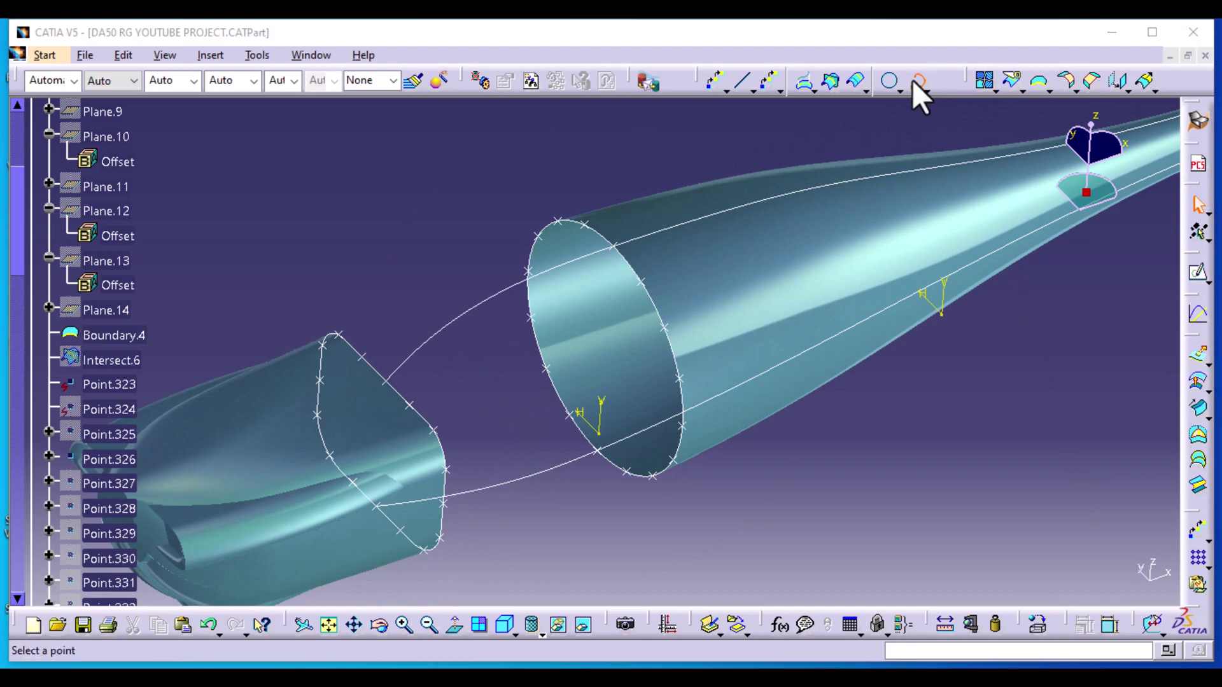
left_click(409, 405)
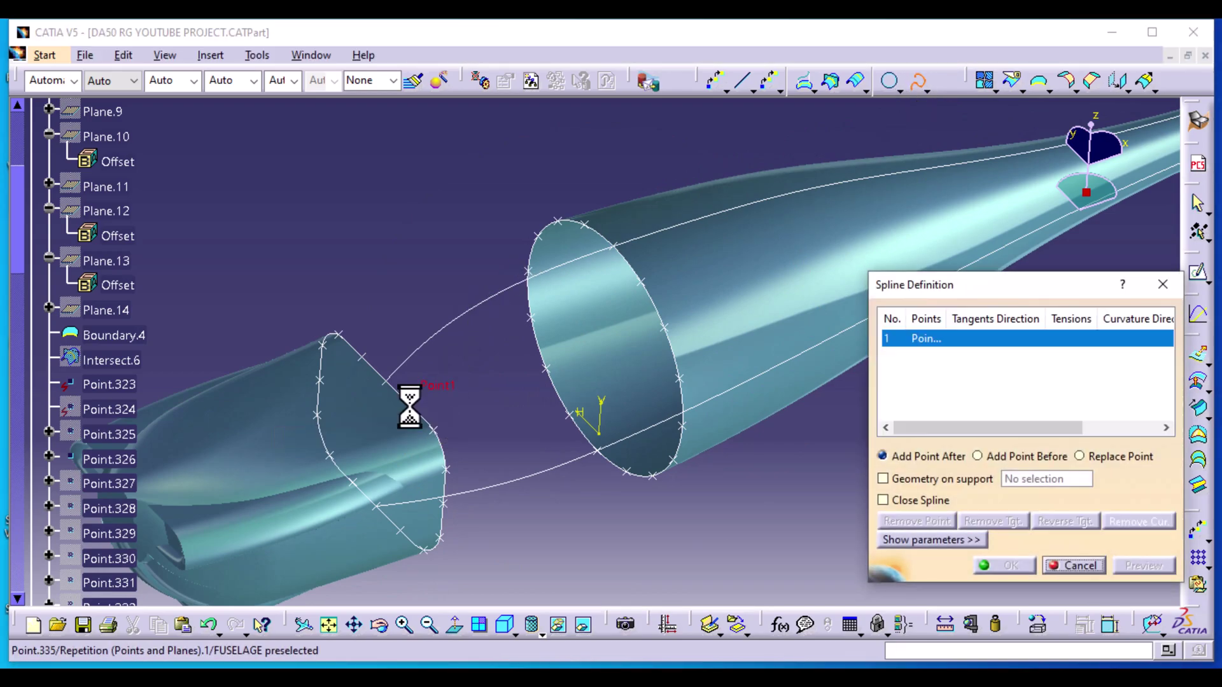
left_click(417, 360)
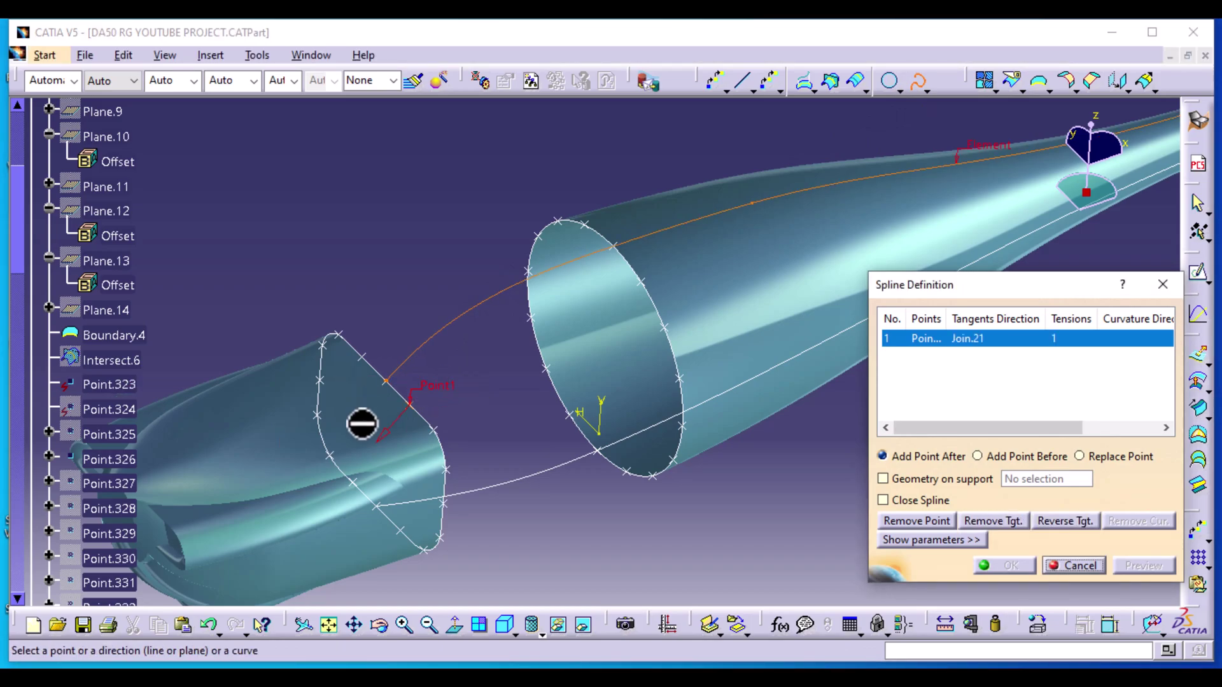
left_click(382, 442)
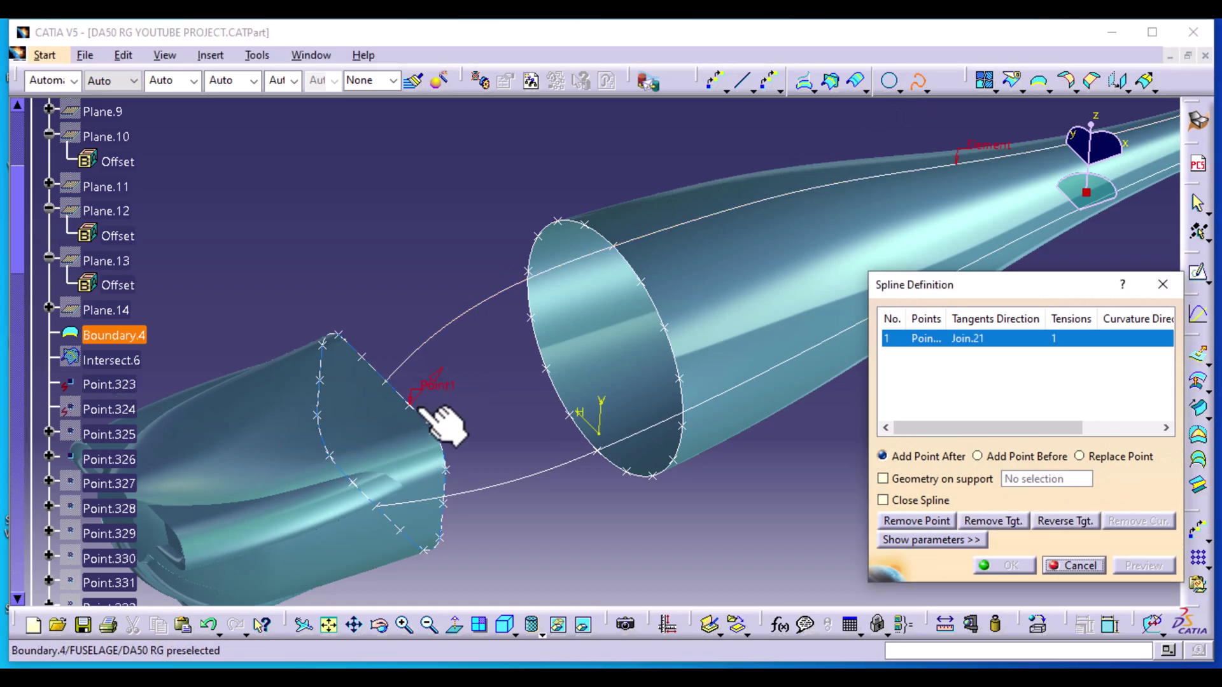
left_click(642, 280)
left_click(604, 271)
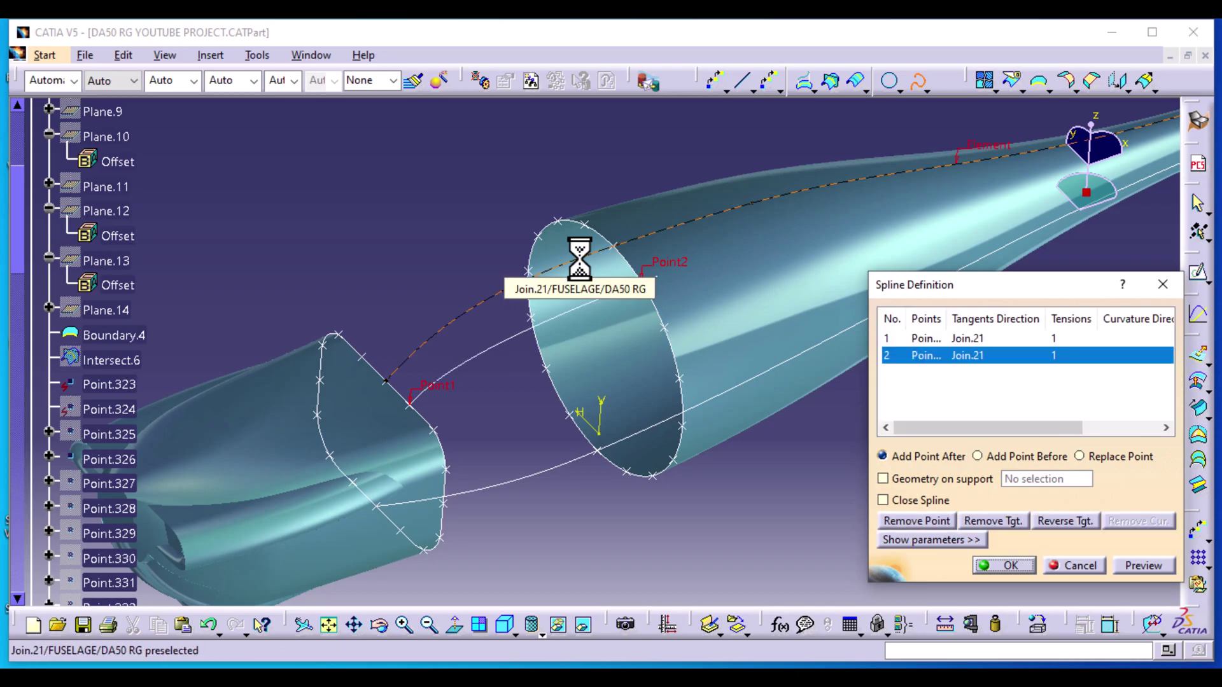
left_click(1009, 566)
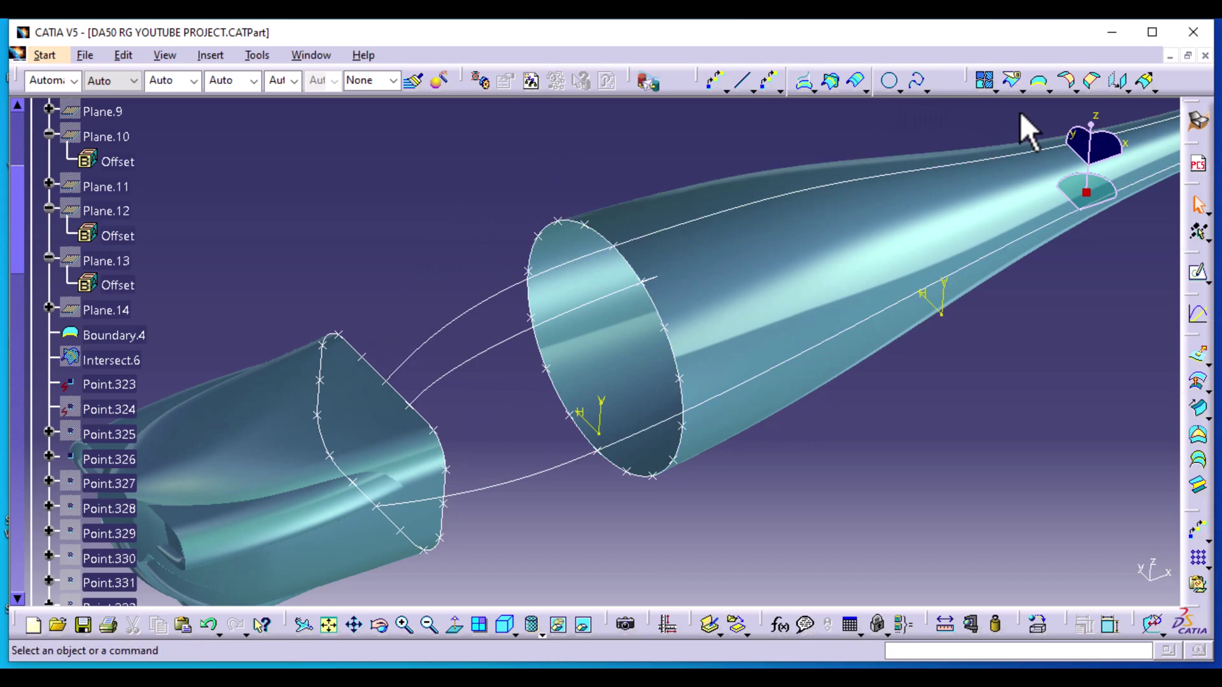
Create a second spline to the fuselage opening's top, tangent to Join.21 at both ends
left_click(911, 85)
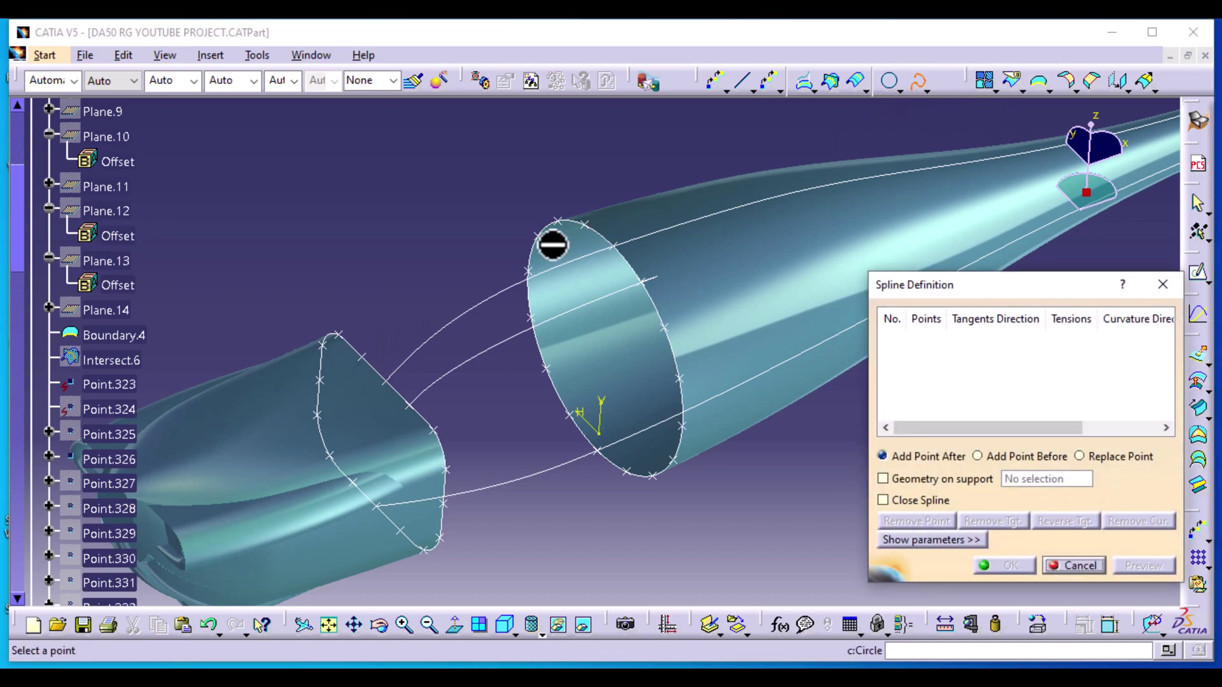
left_click(365, 356)
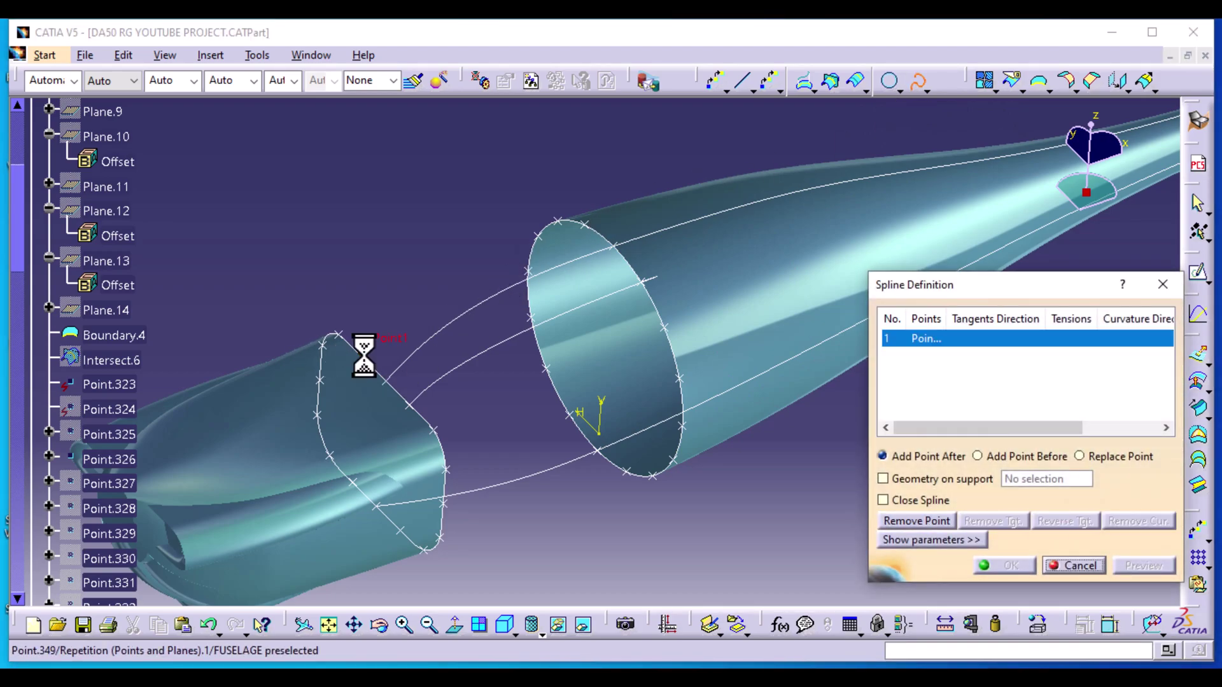
left_click(404, 364)
left_click(333, 388)
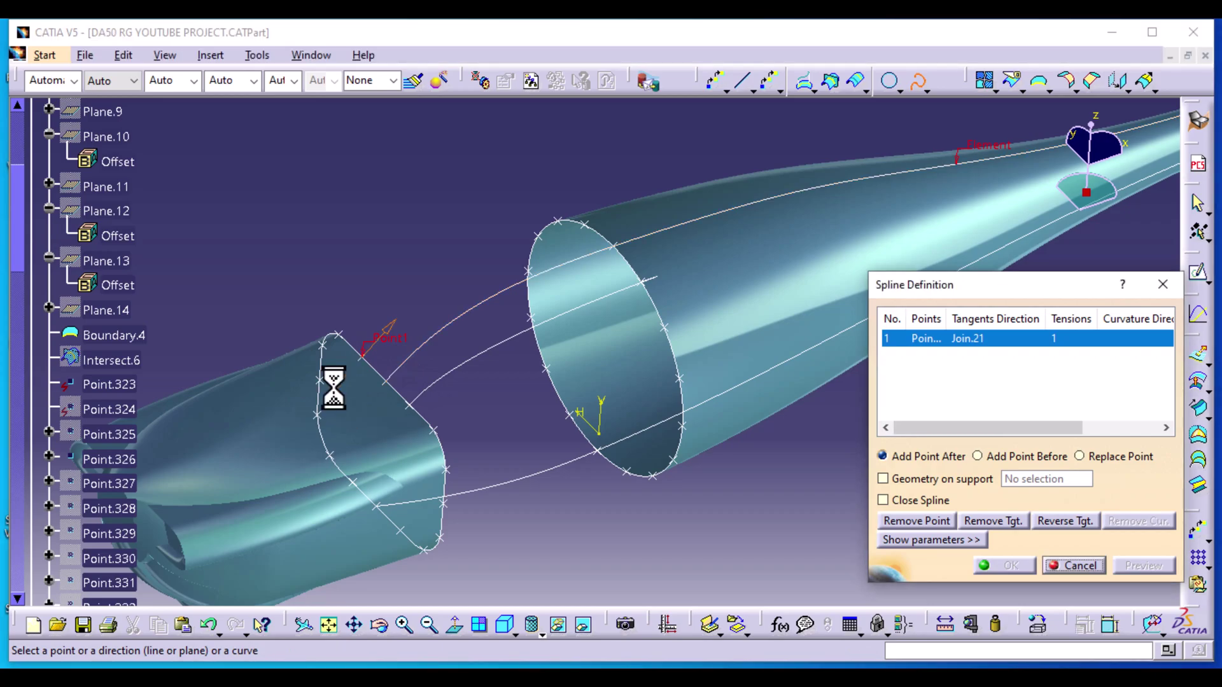
left_click(584, 225)
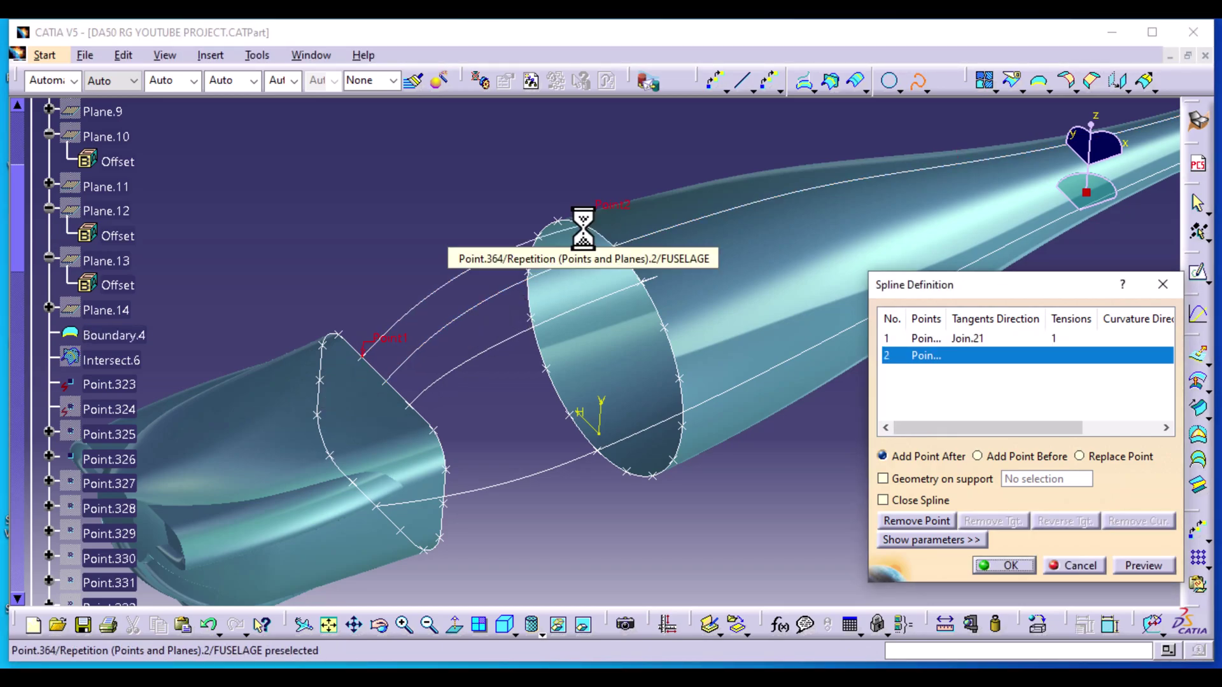
left_click(581, 261)
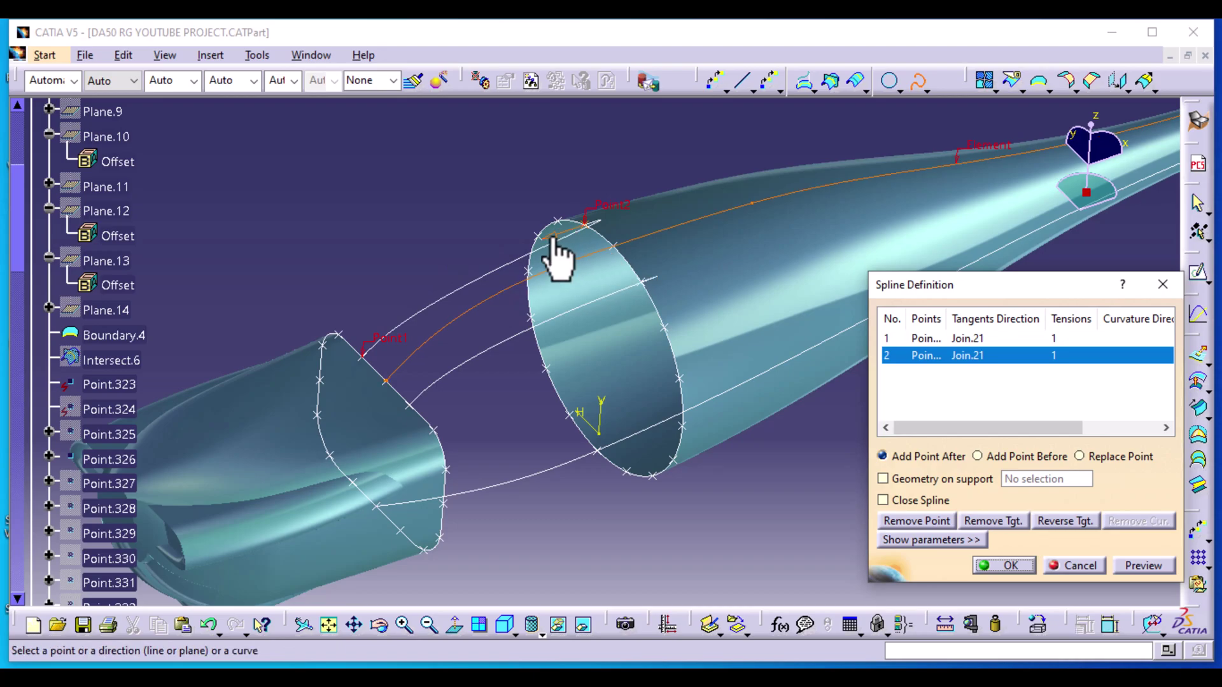
left_click(553, 237)
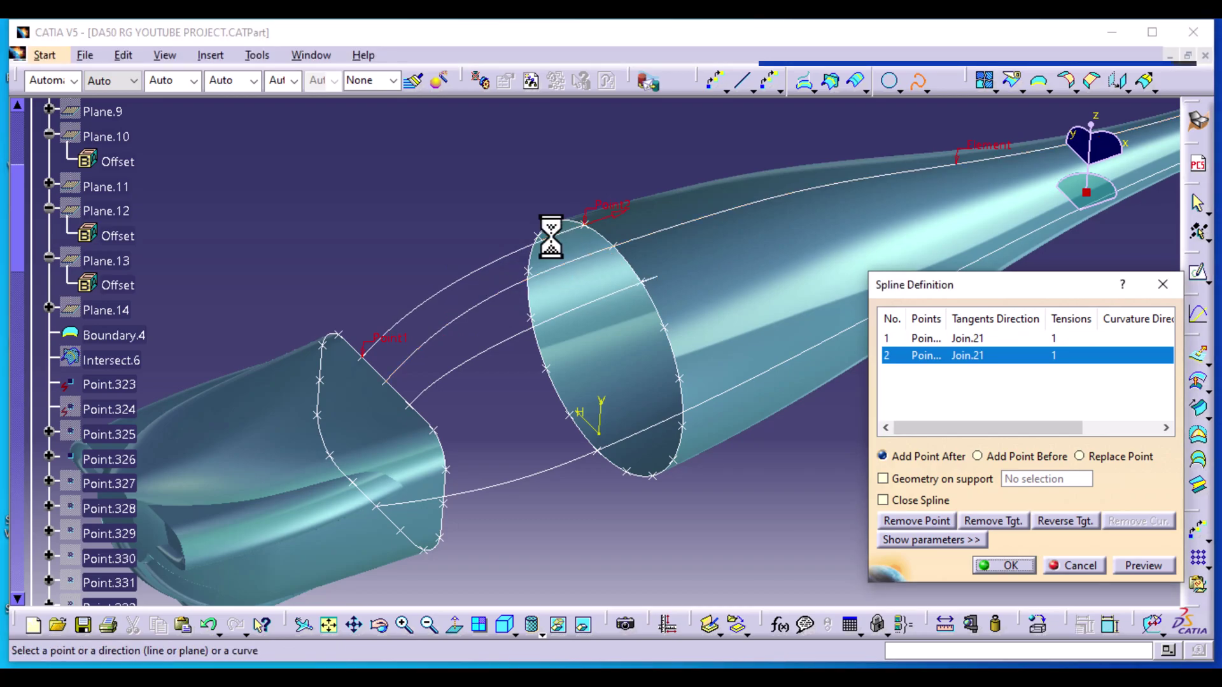
left_click(1000, 565)
Edit the second spline to flip its end tangent direction at Point2
double_click(608, 294)
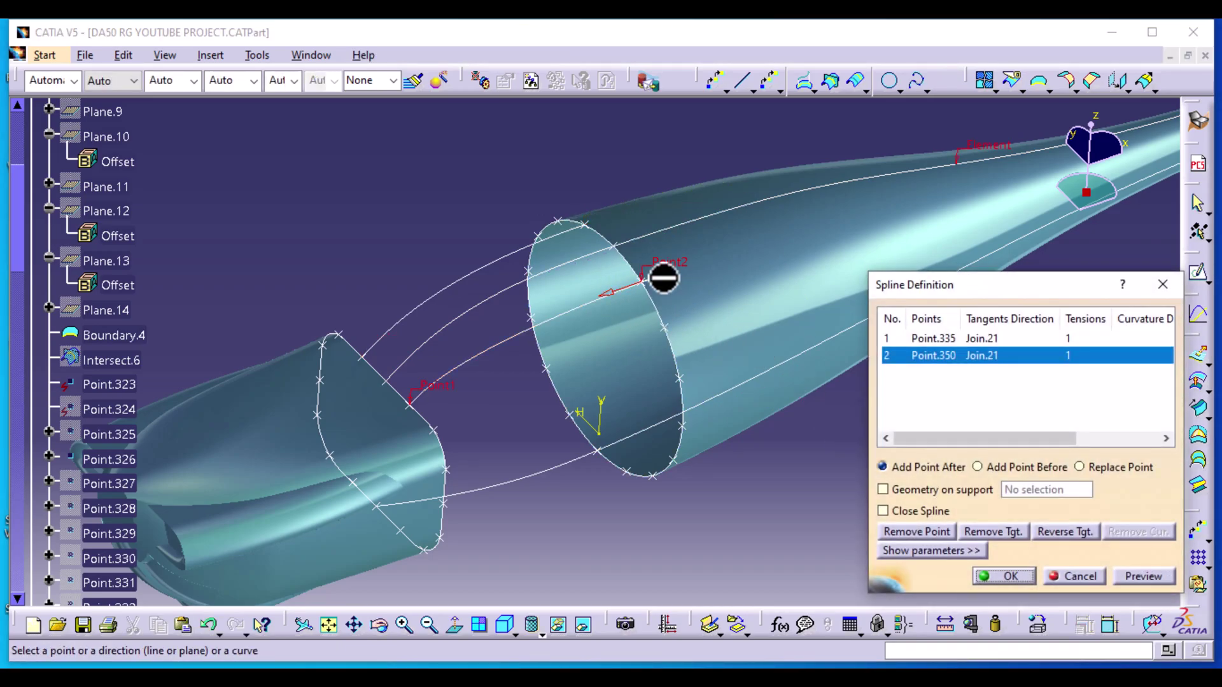
left_click(605, 294)
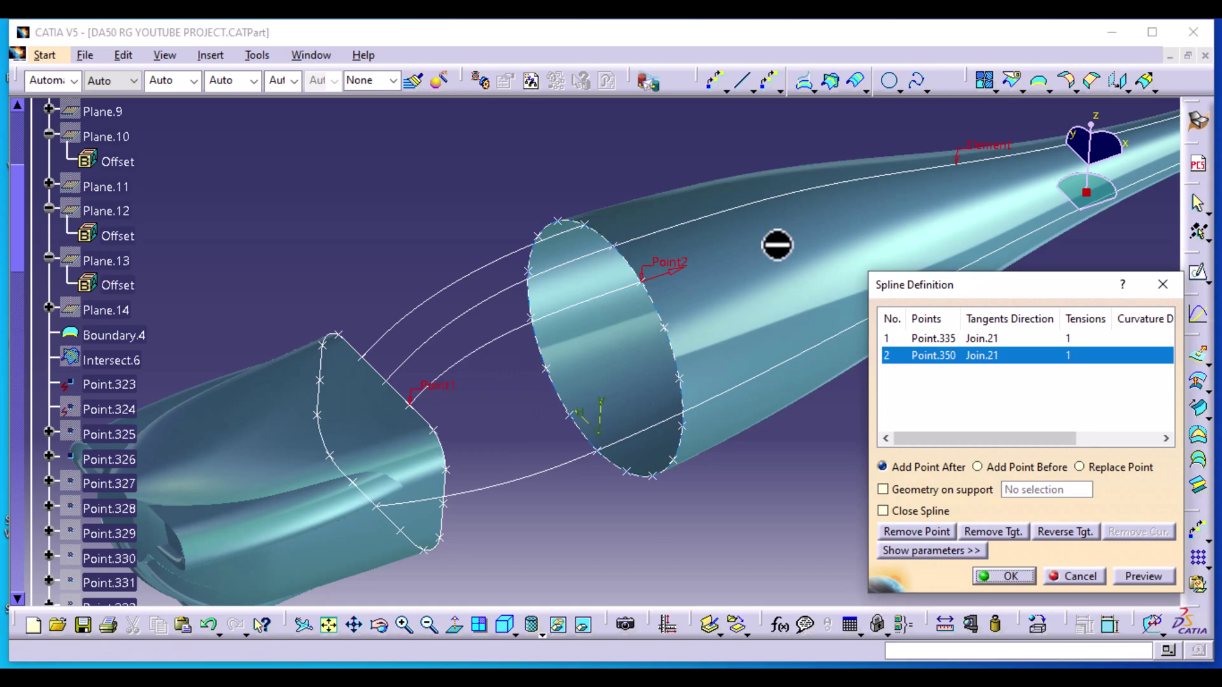
left_click(1010, 577)
middle_click_drag(539, 441, 503, 385)
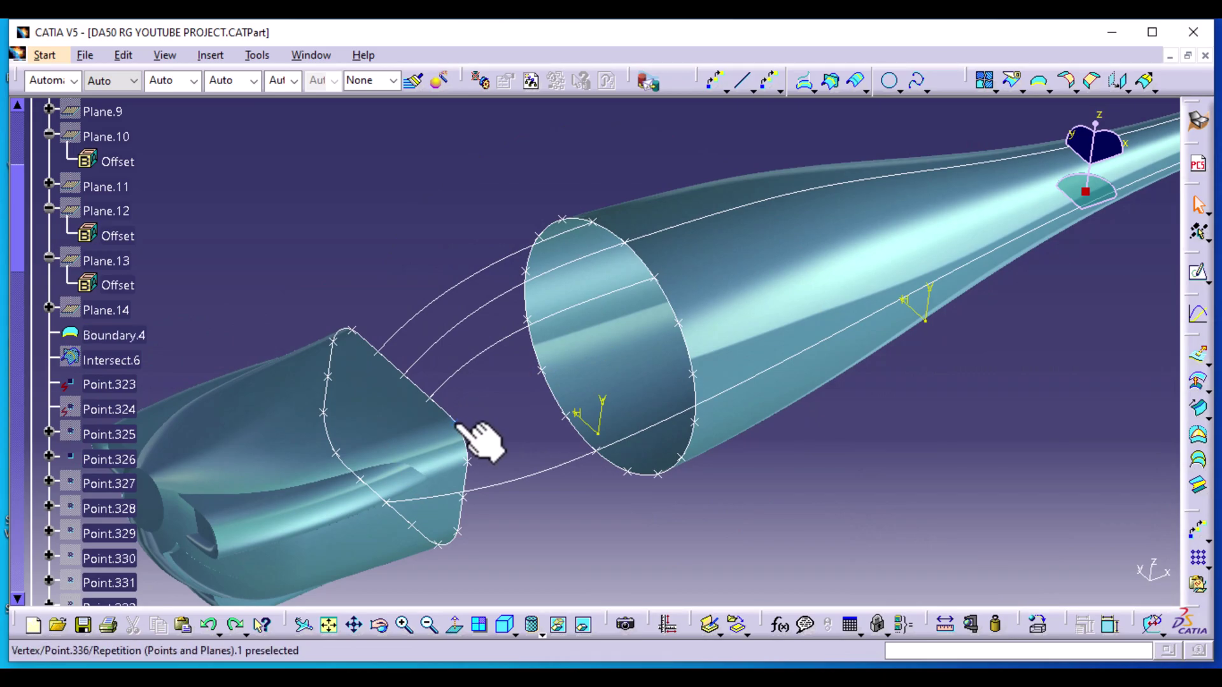
middle_click_drag(708, 555, 665, 541)
middle_click_drag(387, 415, 491, 375)
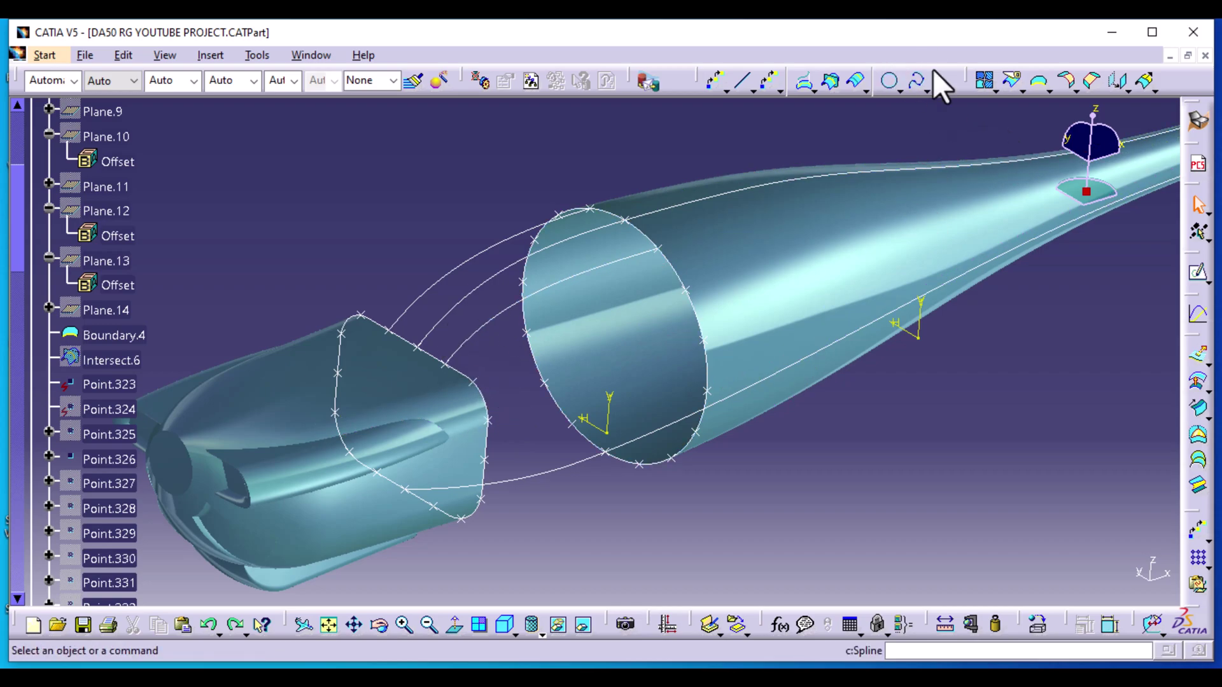
Create a third bridging spline ending tangent to Spline.20 at the fuselage opening
left_click(915, 82)
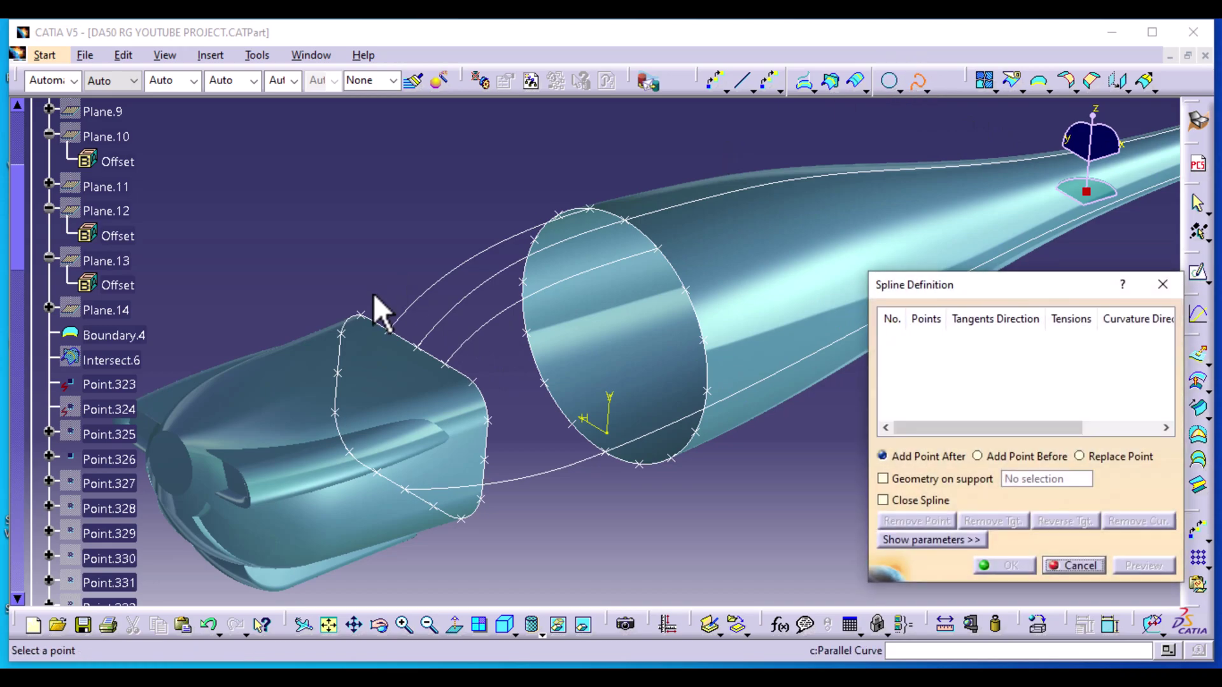
left_click(470, 386)
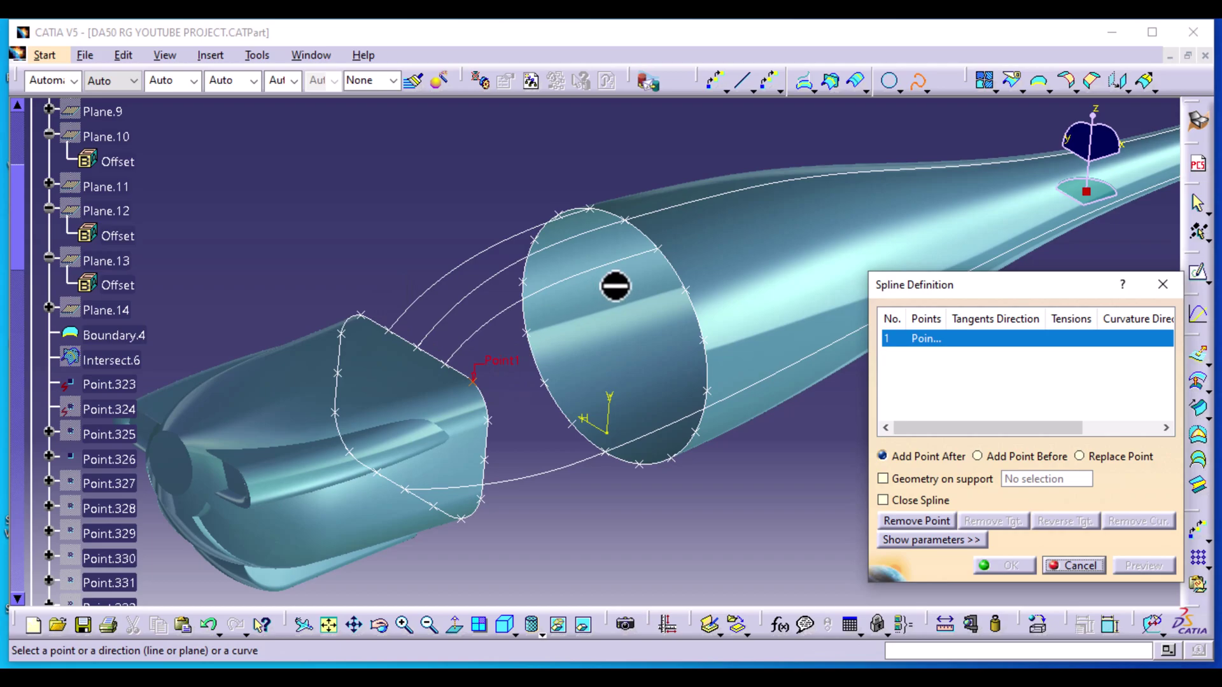
left_click(686, 292)
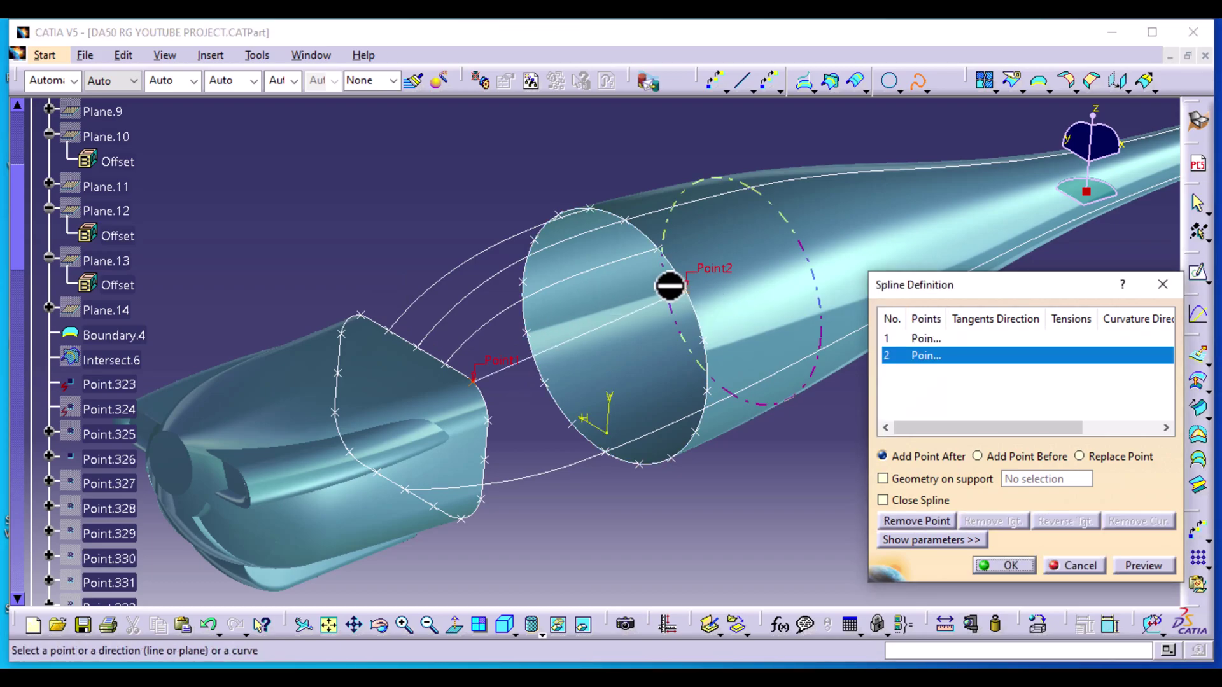
left_click(637, 260)
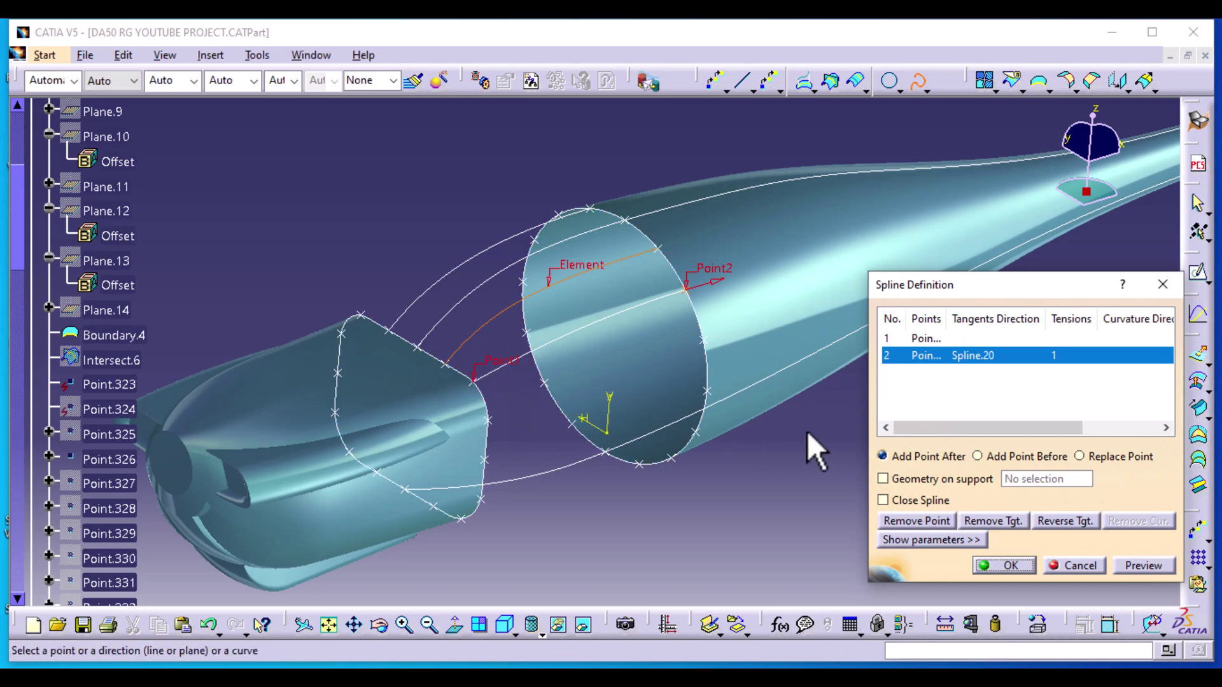
left_click(1008, 564)
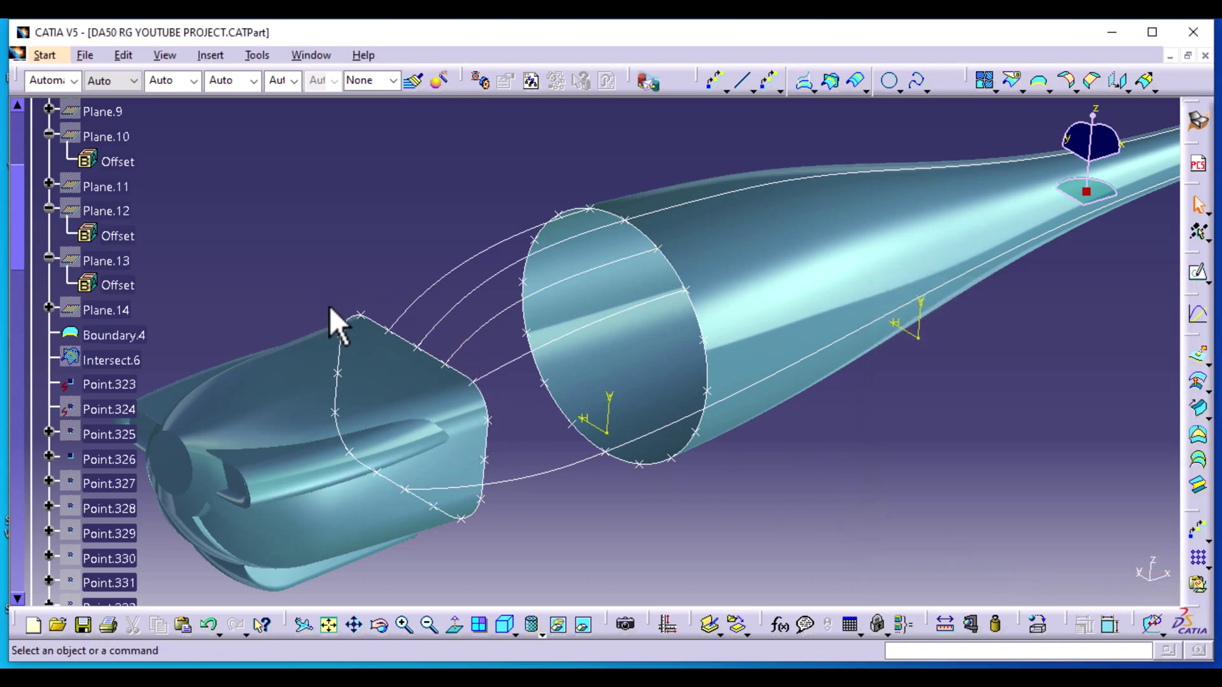
Create a fourth spline from the nose section's top to the opening's top, tangent to Spline.21
left_click(916, 82)
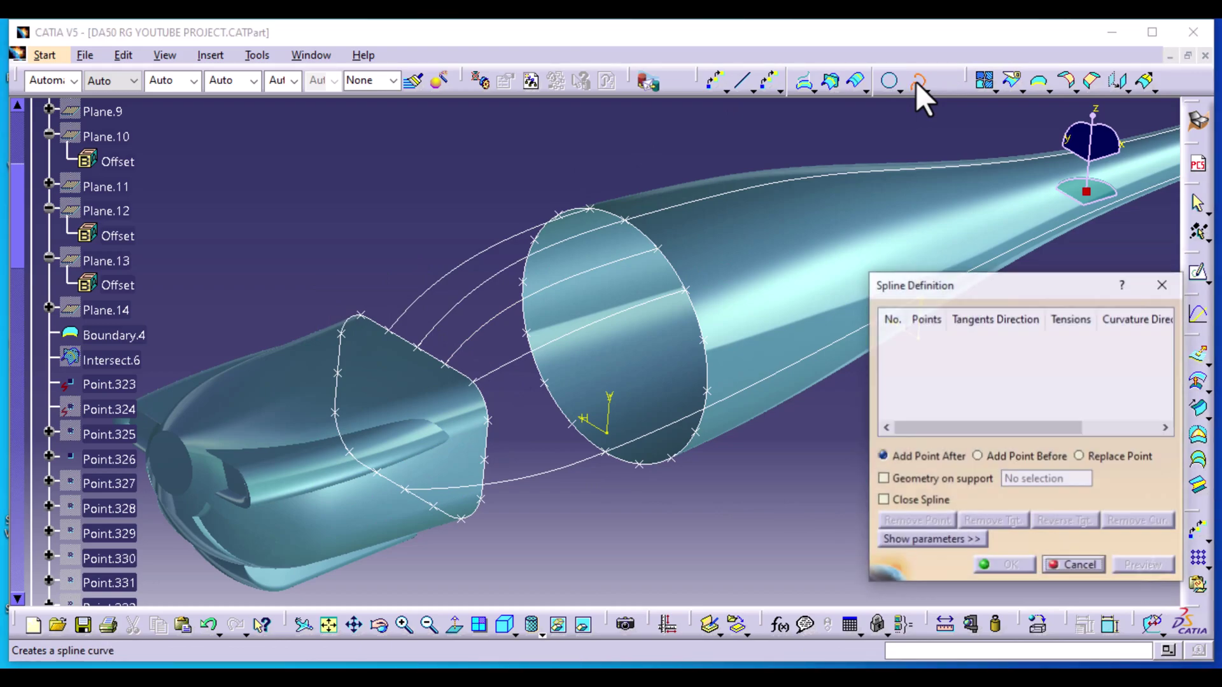
left_click(361, 315)
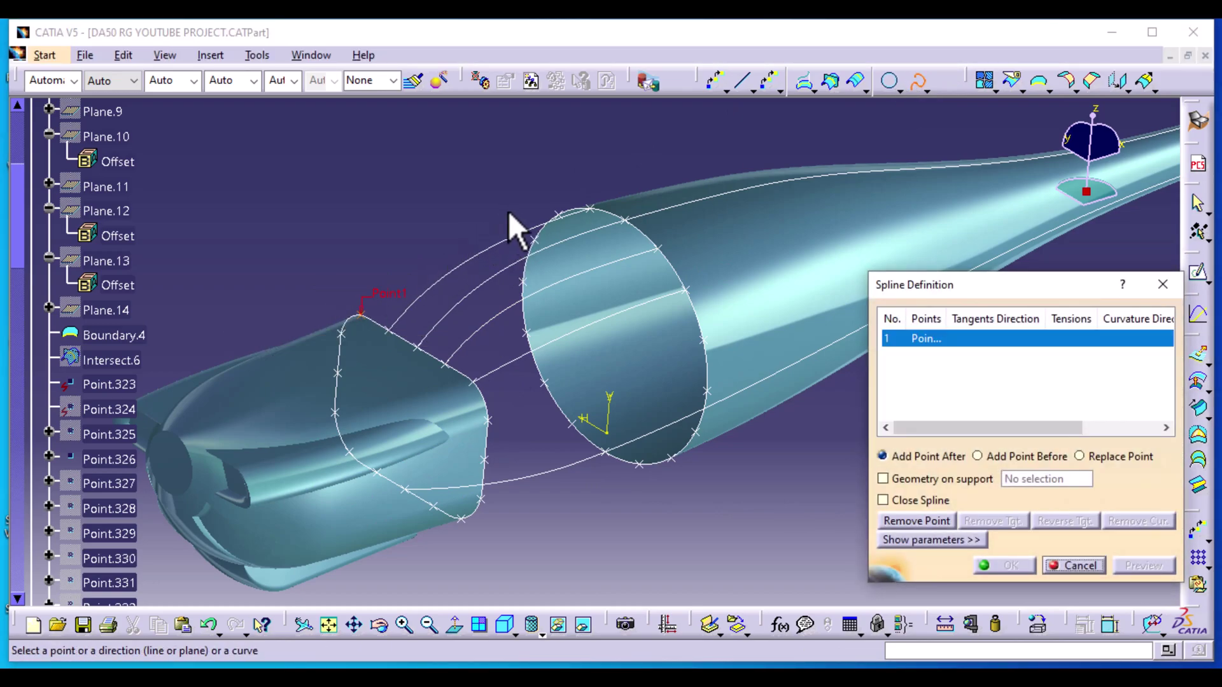
middle_click_drag(485, 209, 557, 223)
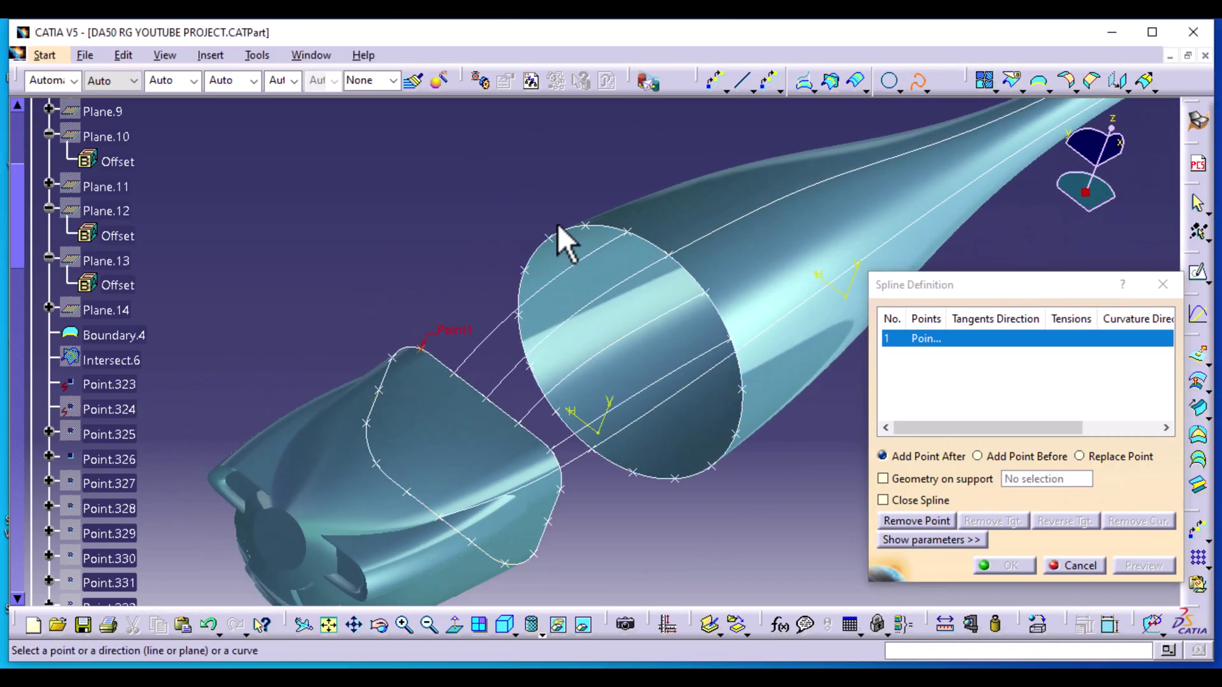
left_click(584, 224)
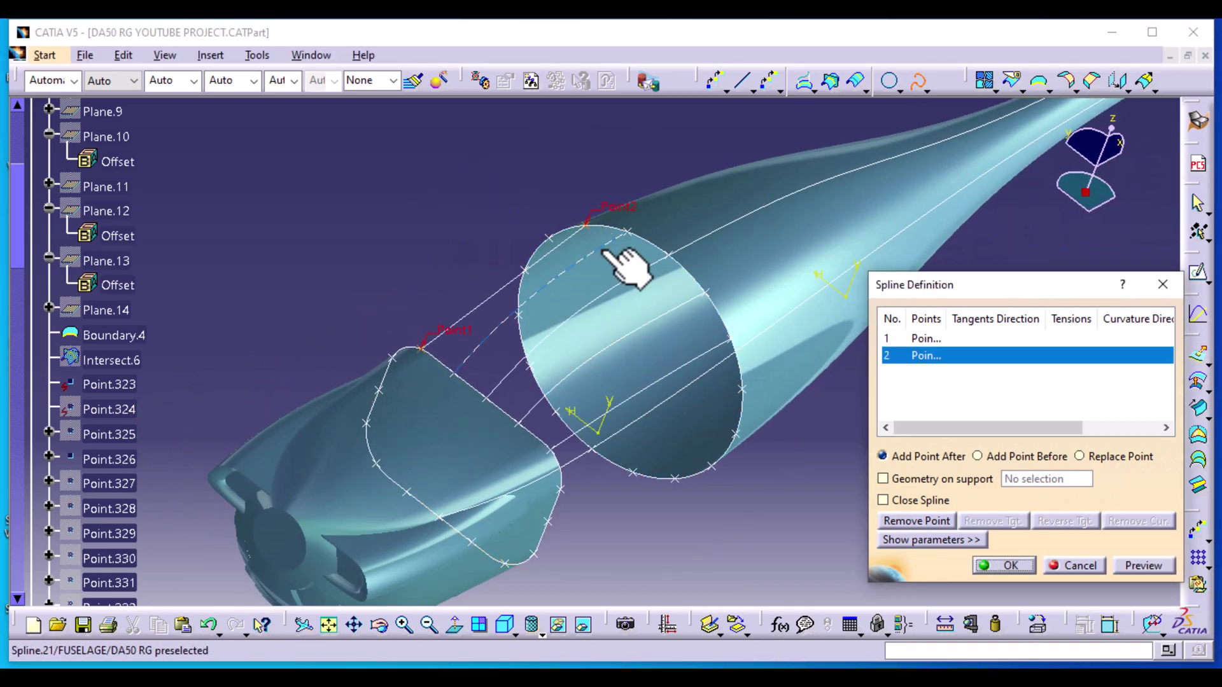
left_click(602, 251)
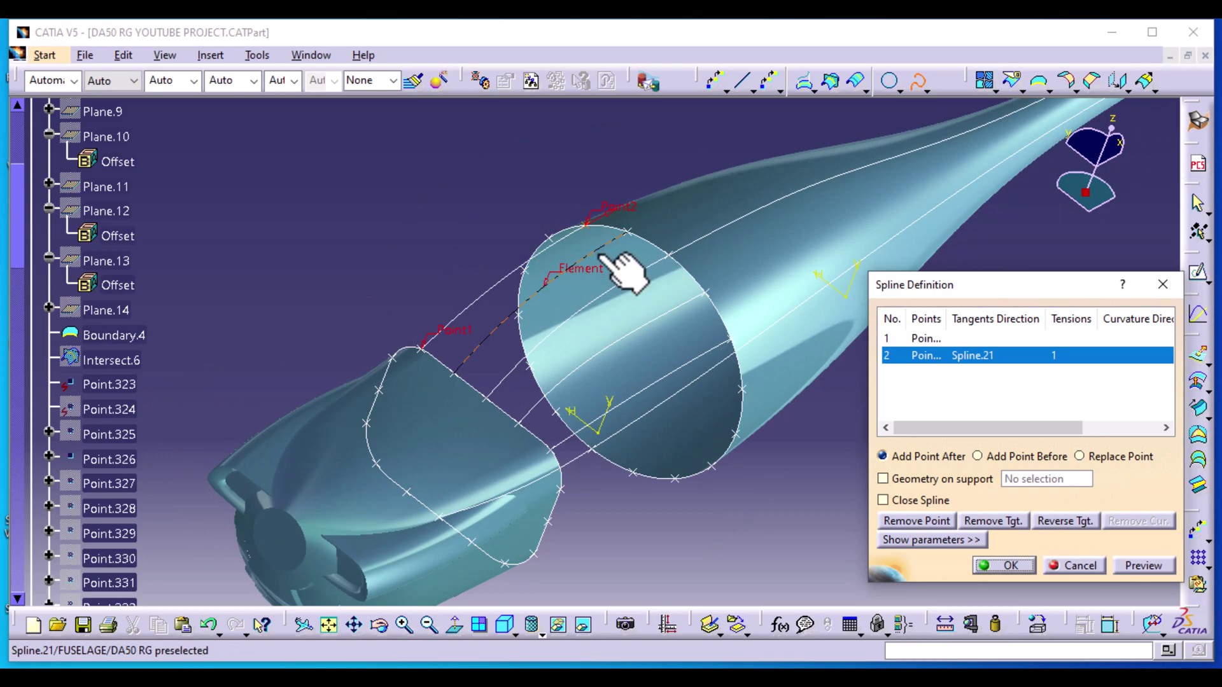
left_click(1006, 565)
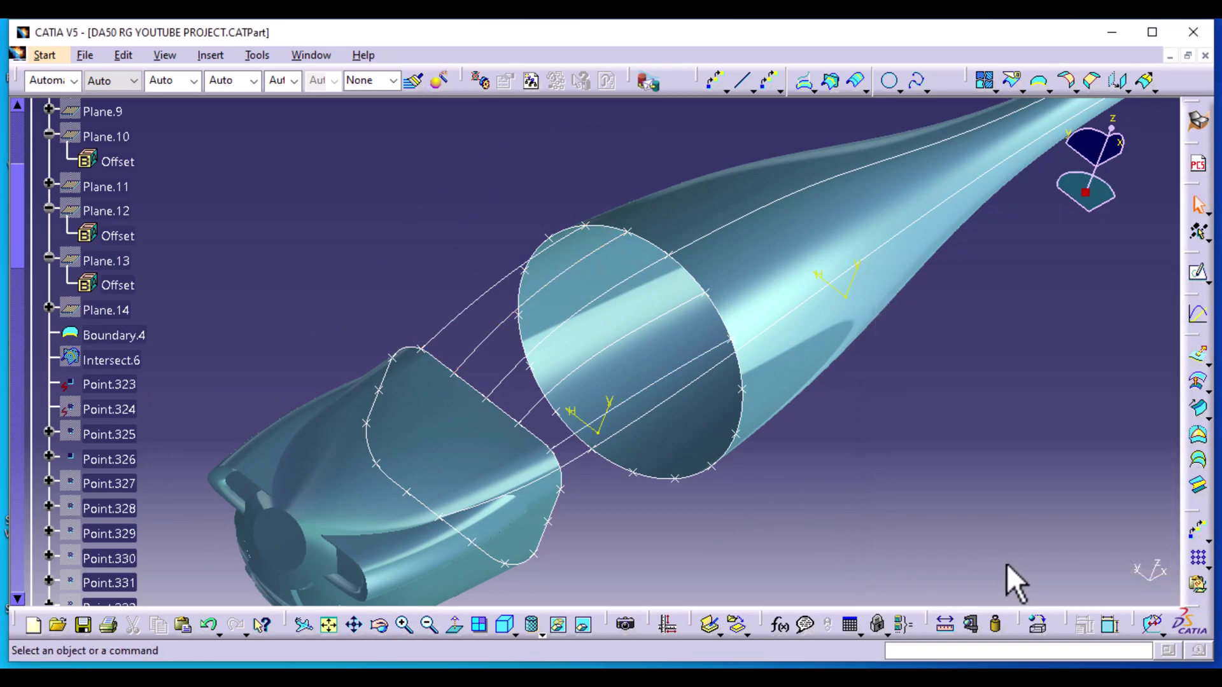
middle_click_drag(667, 543, 523, 479)
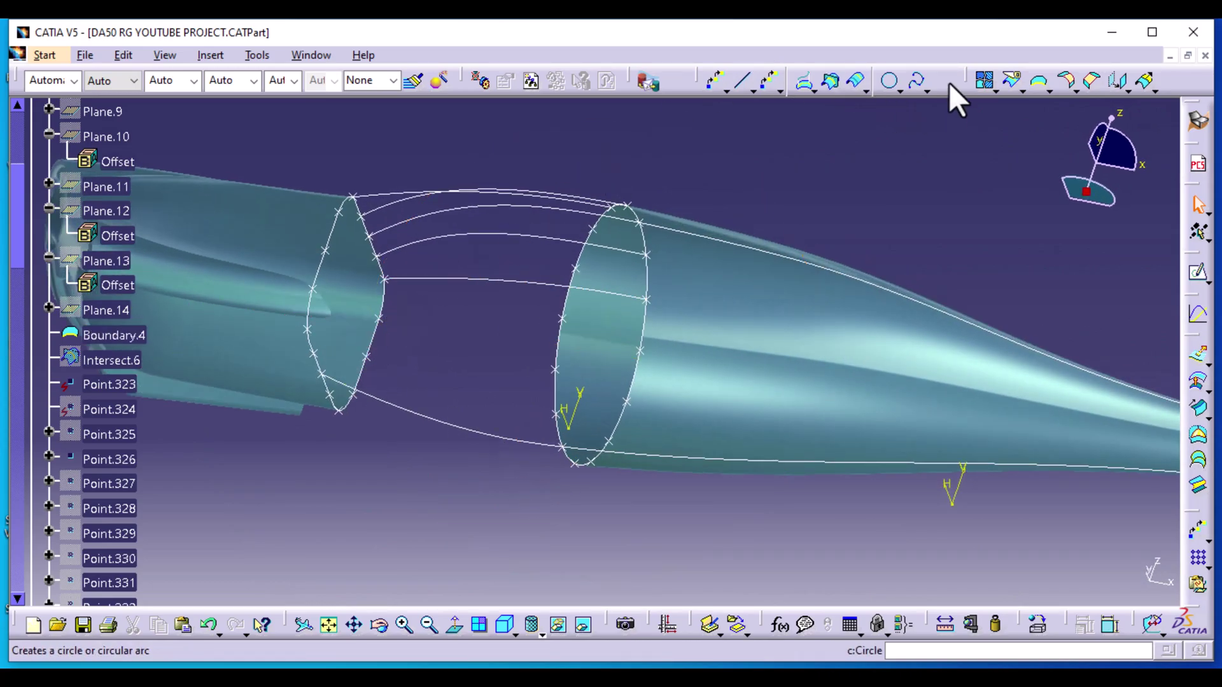
Create a spline from a nose-section vertex tangent to Join.19's edge, ending tangent to Spline.22
left_click(918, 74)
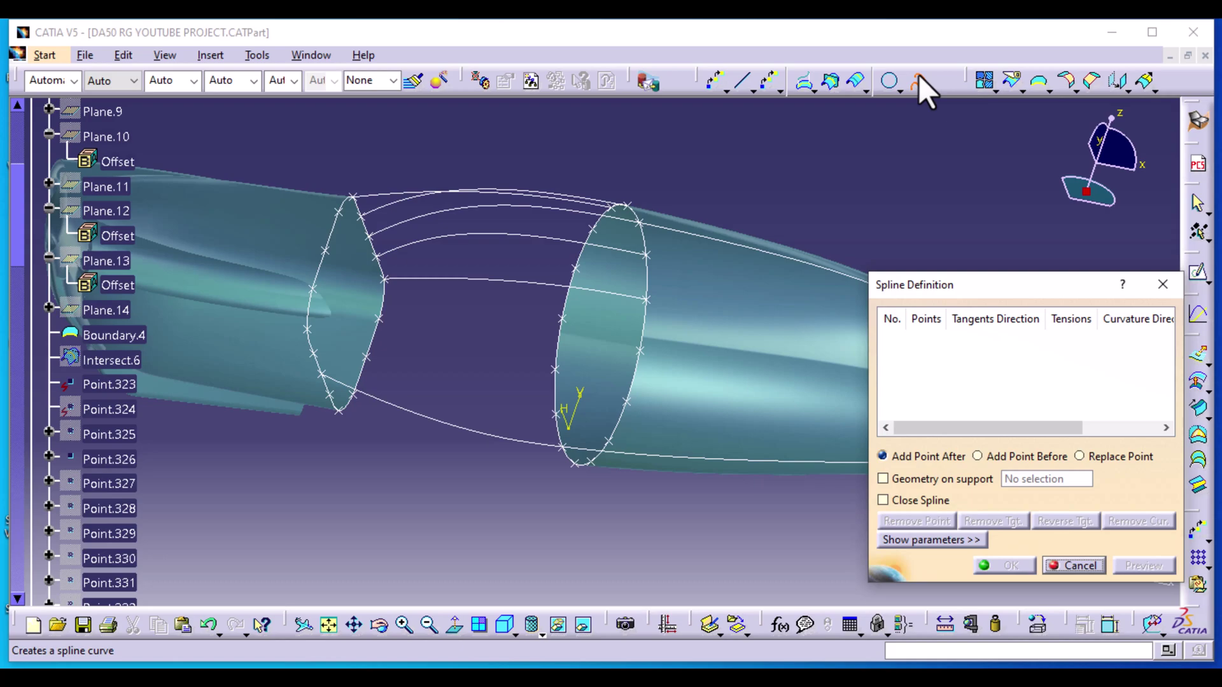
left_click(380, 318)
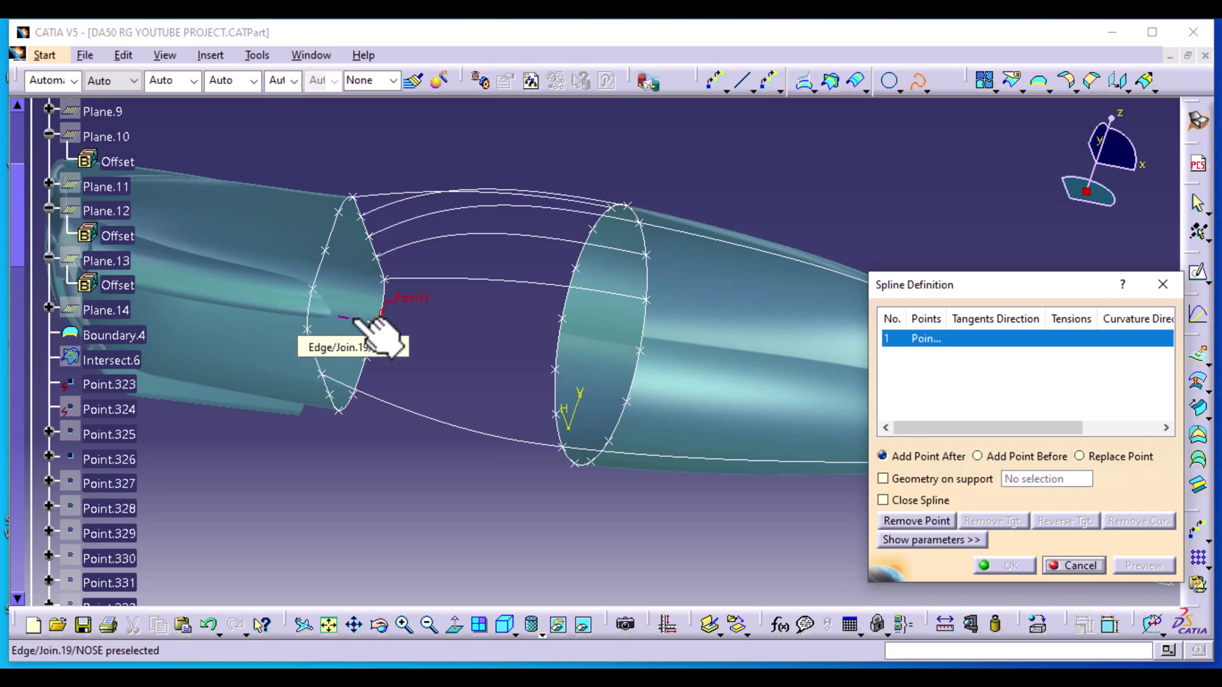
left_click(355, 319)
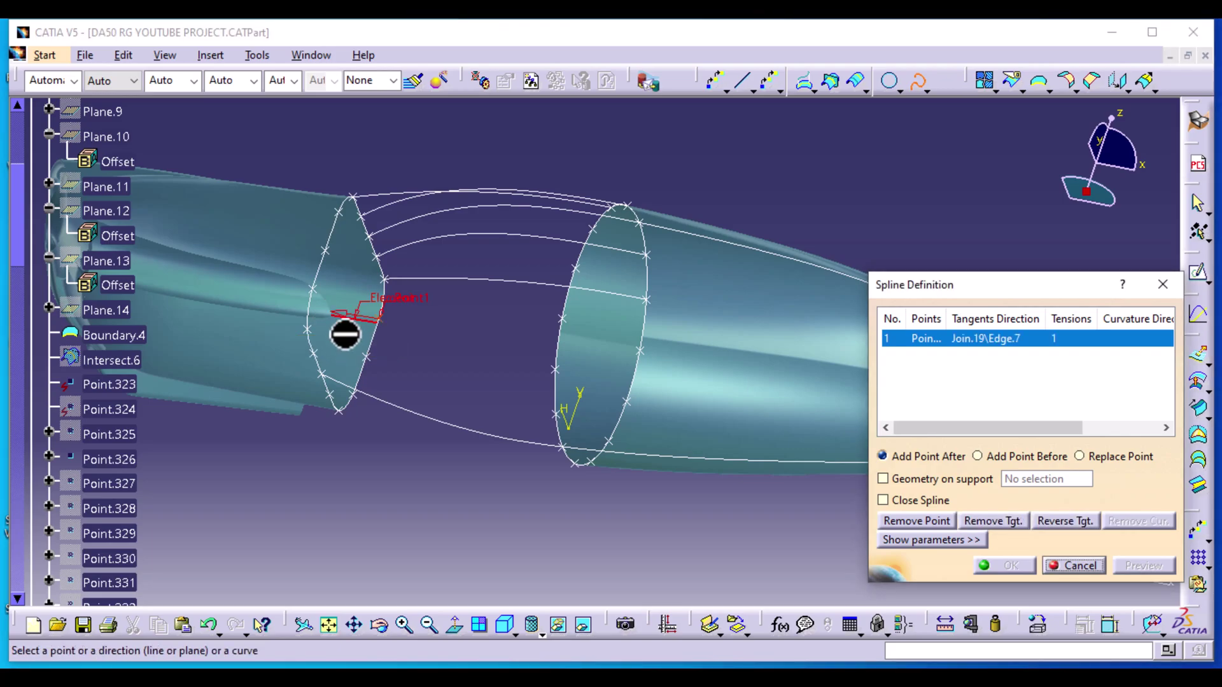
left_click(347, 326)
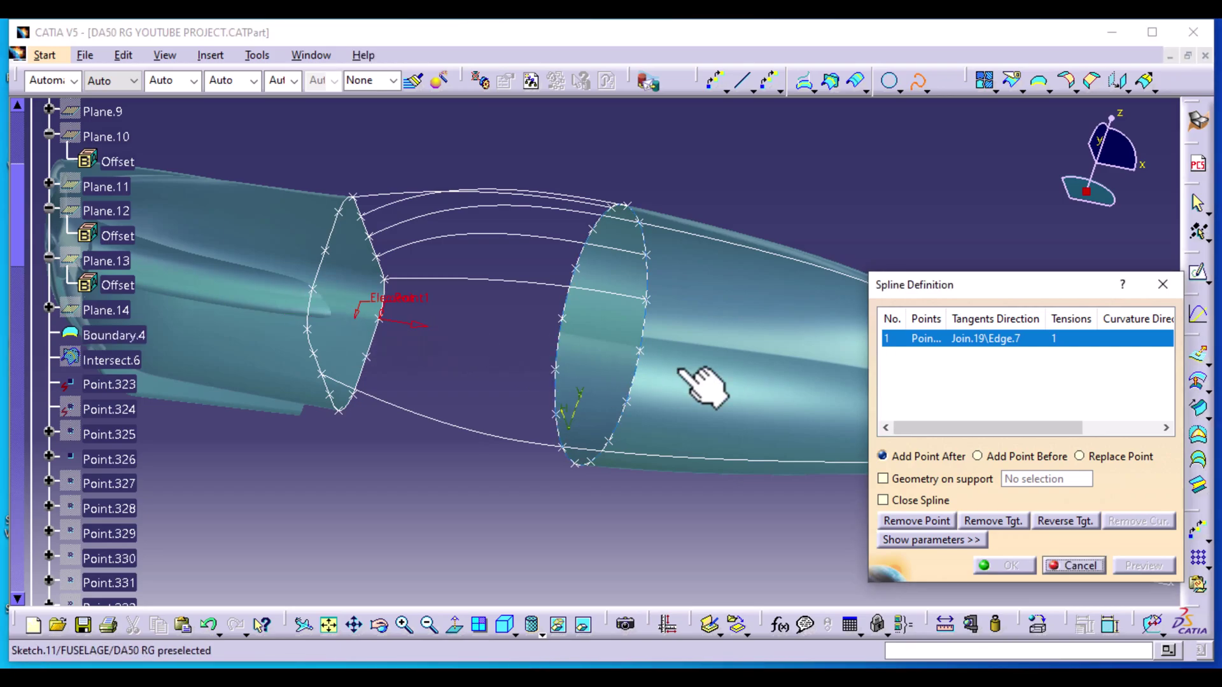
left_click(642, 348)
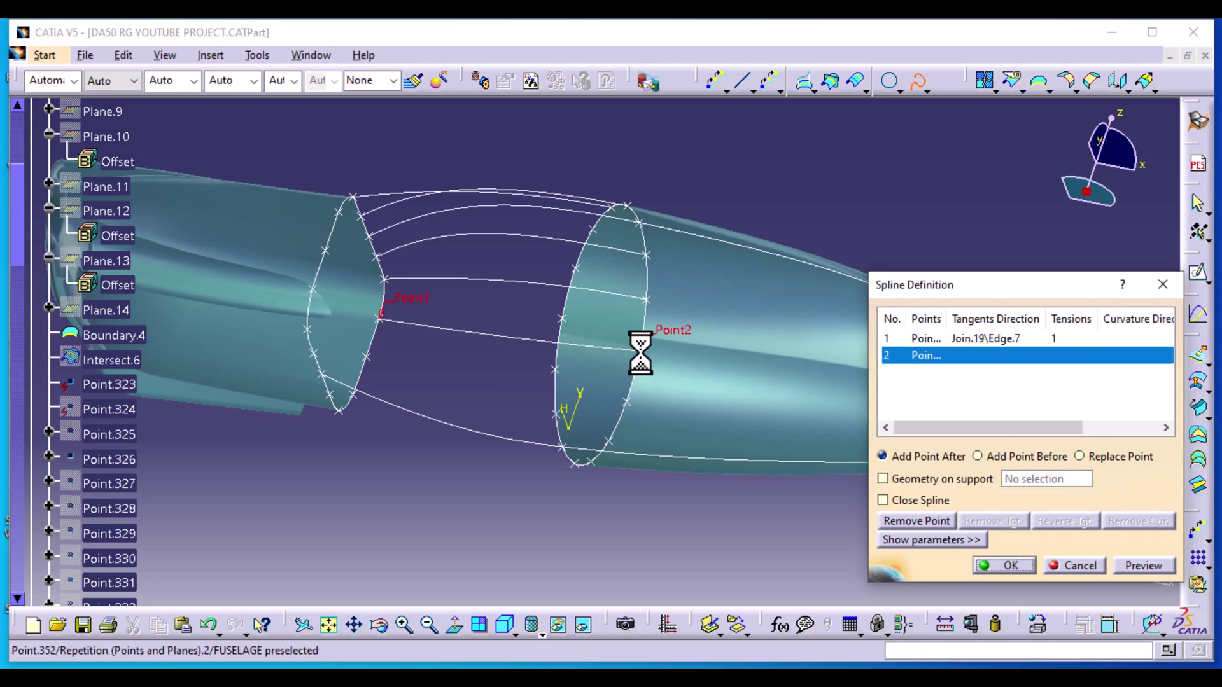
left_click(625, 293)
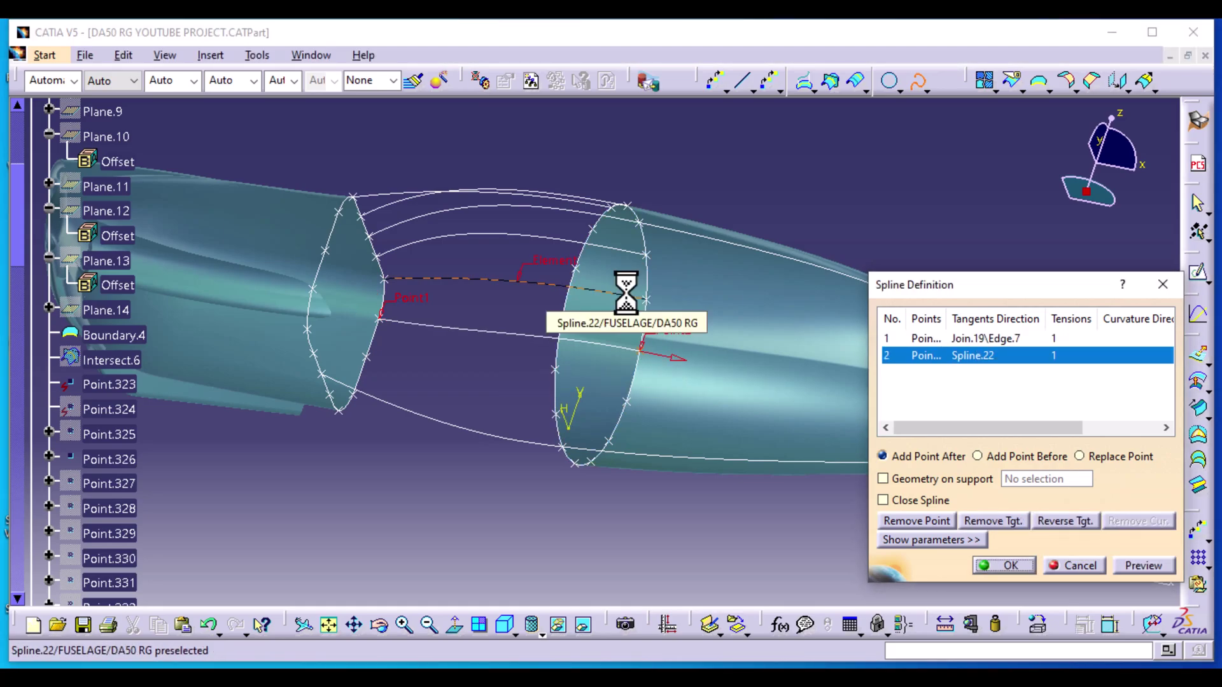
left_click(1008, 567)
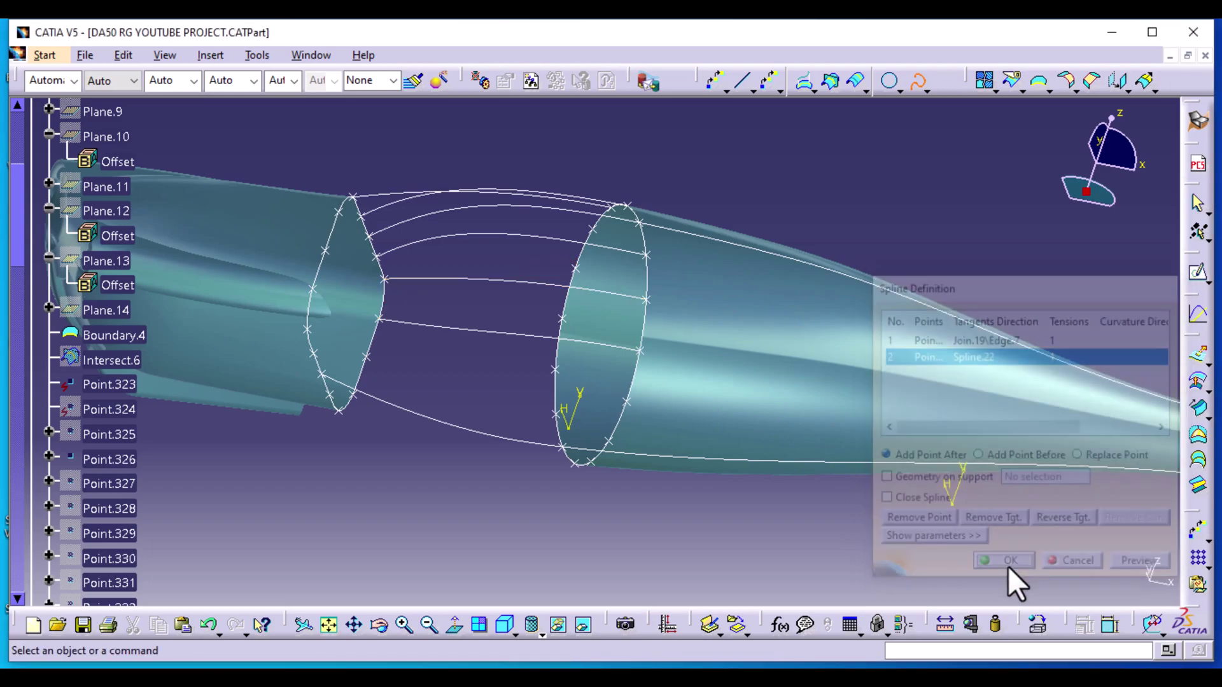
middle_click_drag(283, 161, 517, 355)
middle_click_drag(533, 397, 643, 414)
Create an underside spline starting tangent to Join.19 Edge.8 and ending tangent to Spline.23
left_click(917, 81)
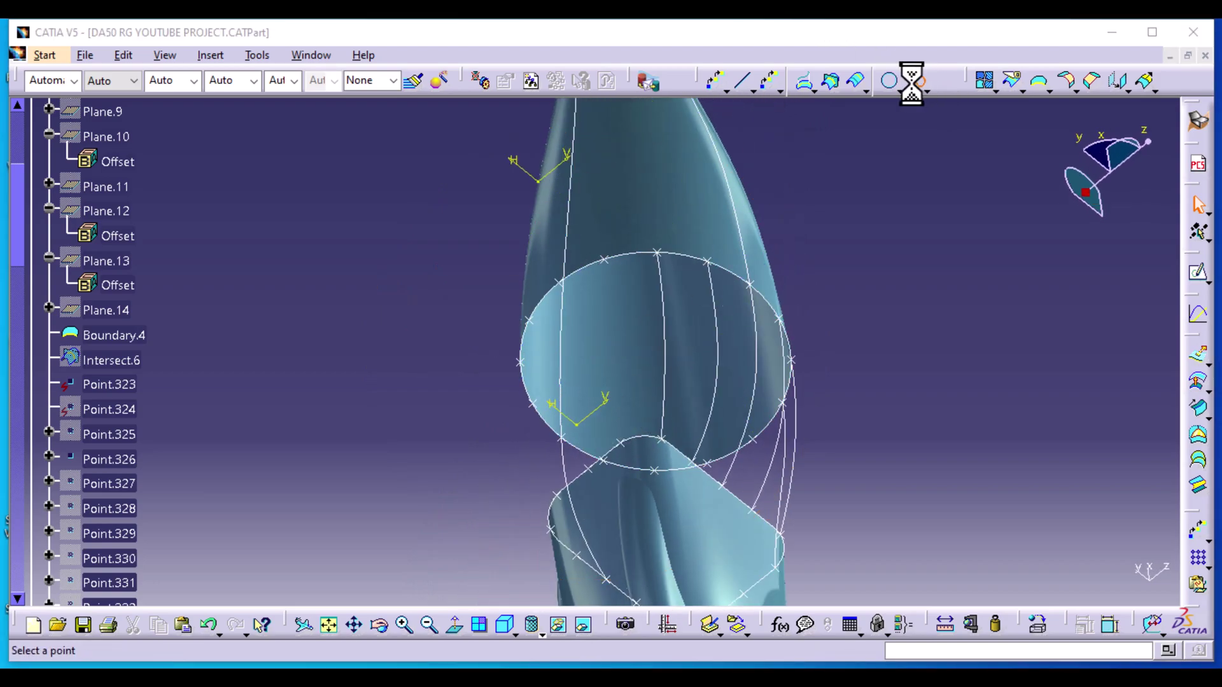
left_click(622, 442)
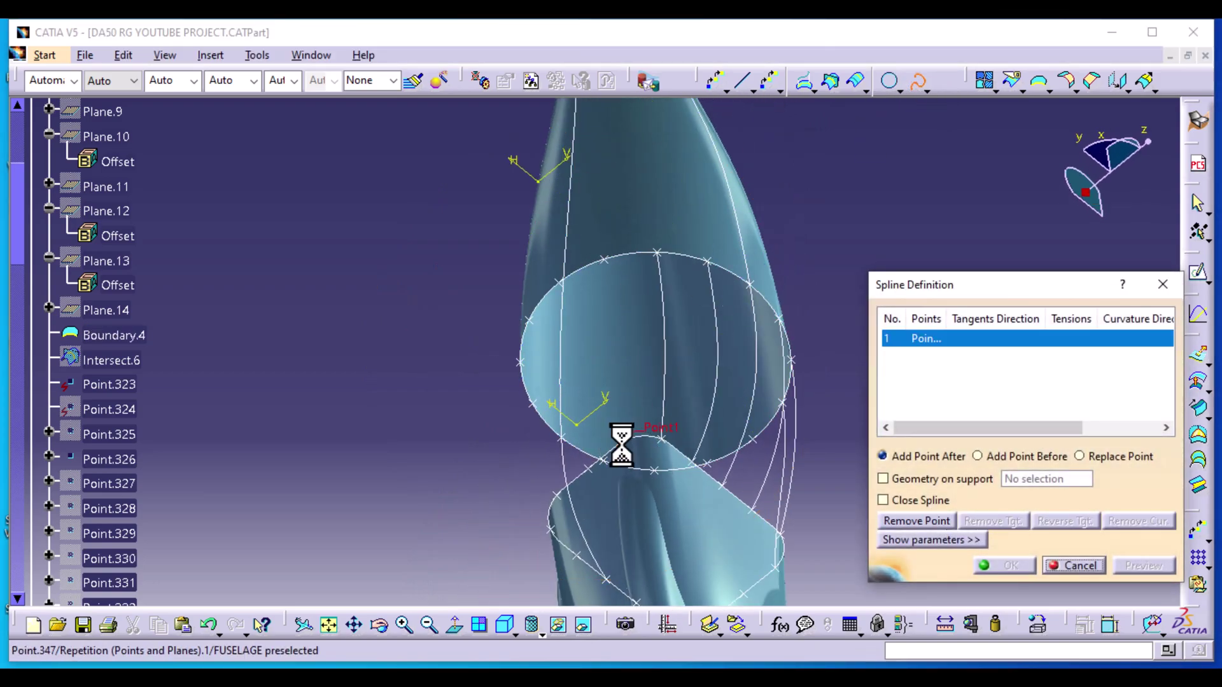
middle_click_drag(421, 472, 528, 521)
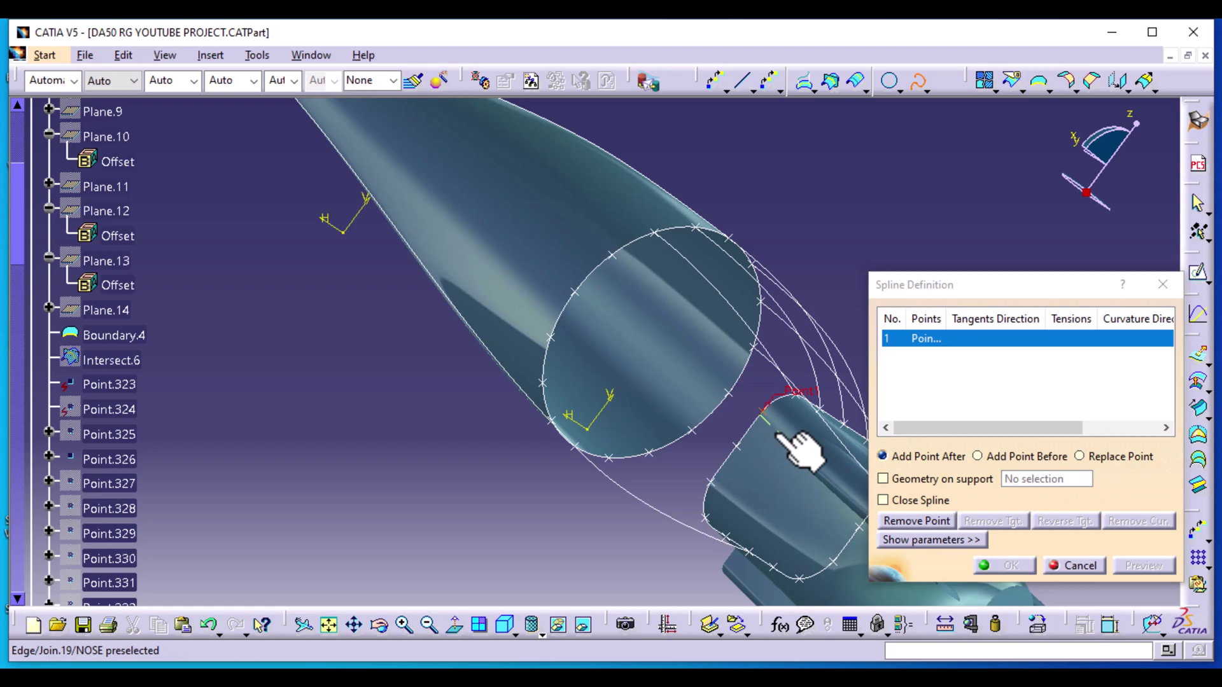
left_click(539, 633)
left_click(555, 530)
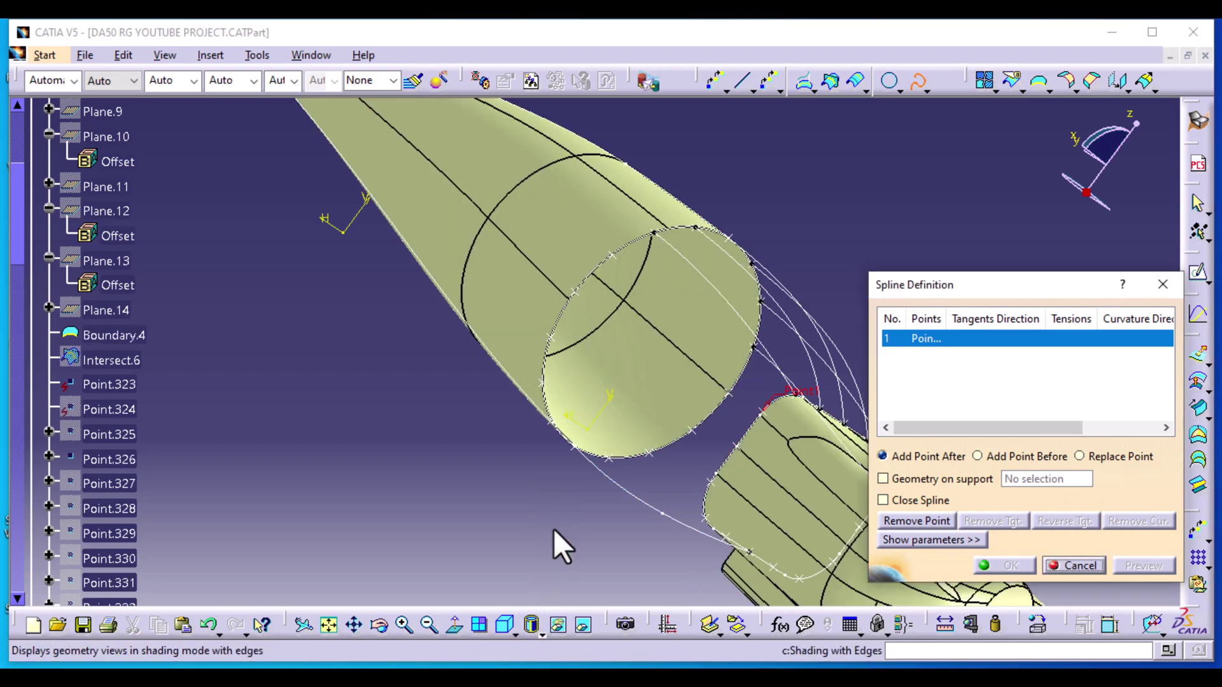
left_click(778, 435)
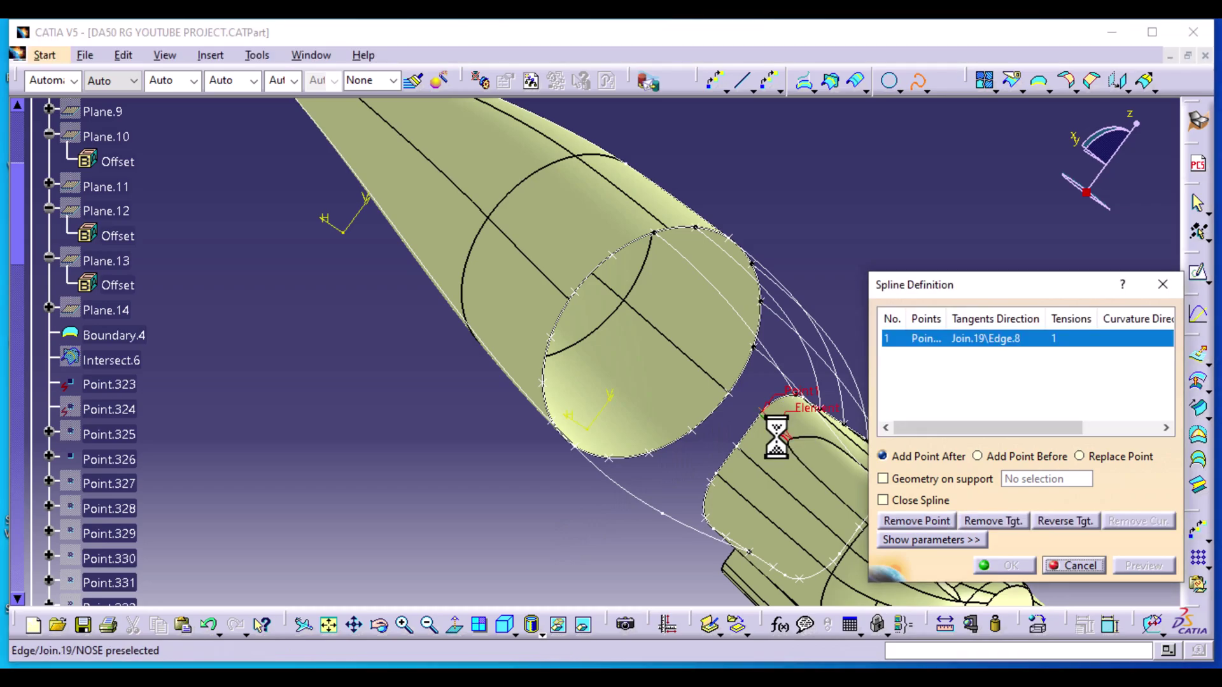
left_click(541, 632)
left_click(554, 601)
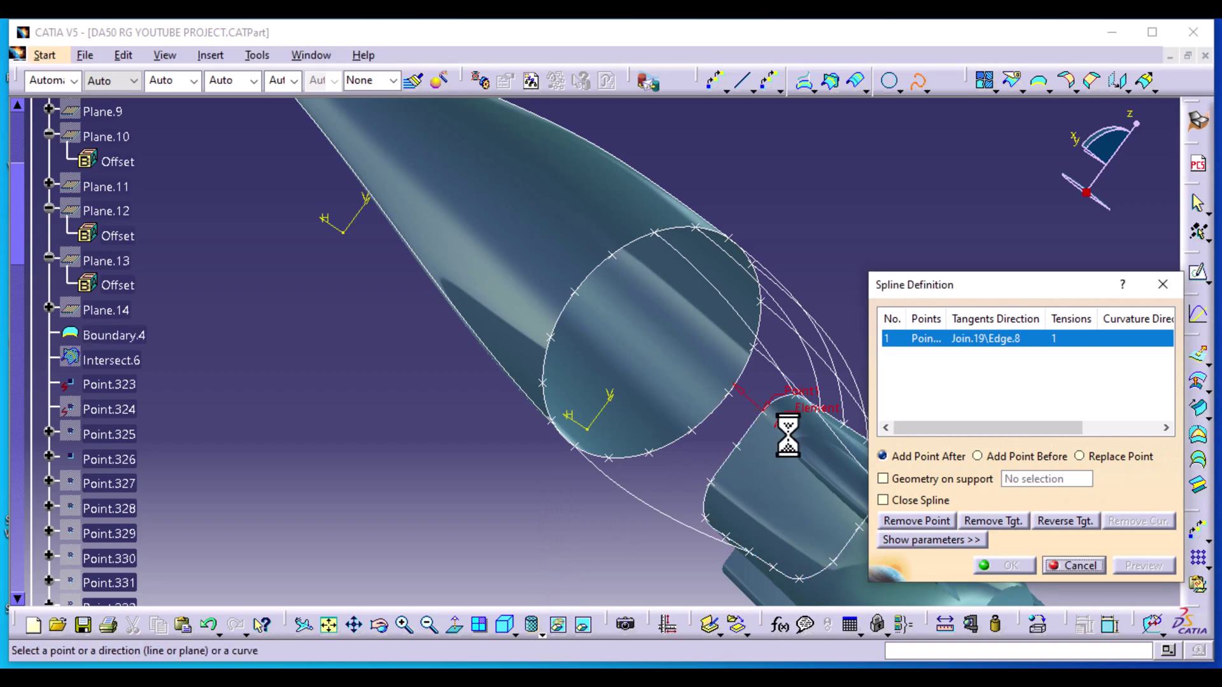
left_click(612, 254)
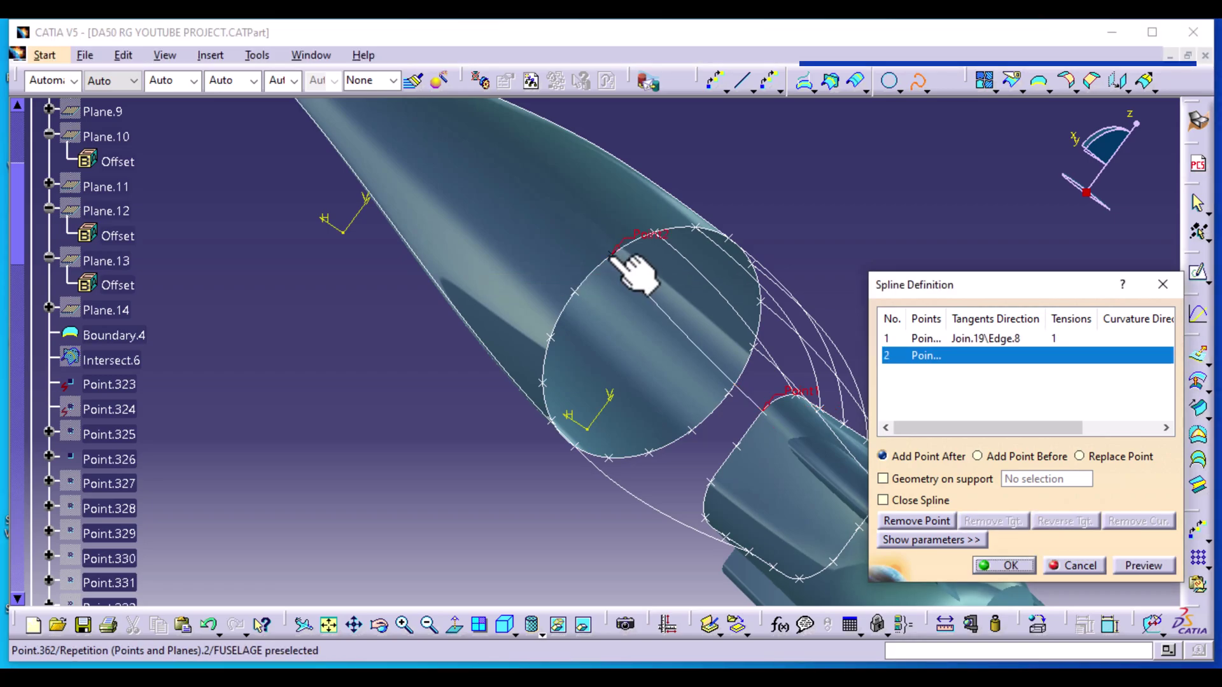
left_click(685, 261)
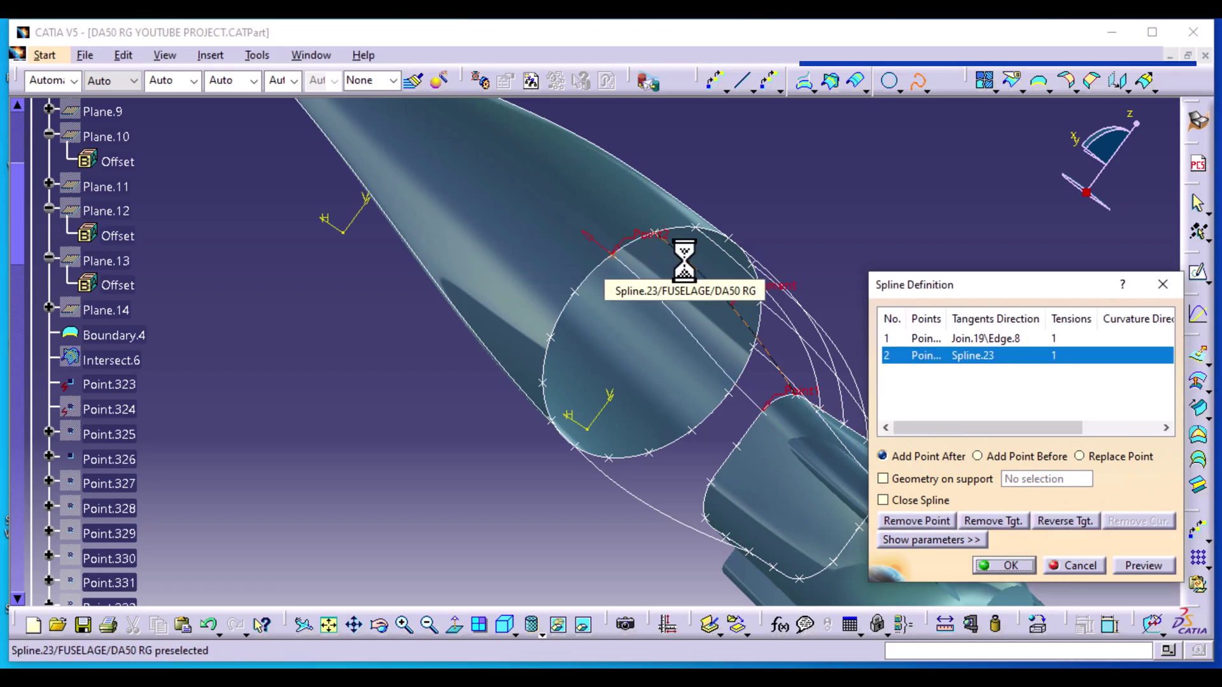
left_click(1004, 566)
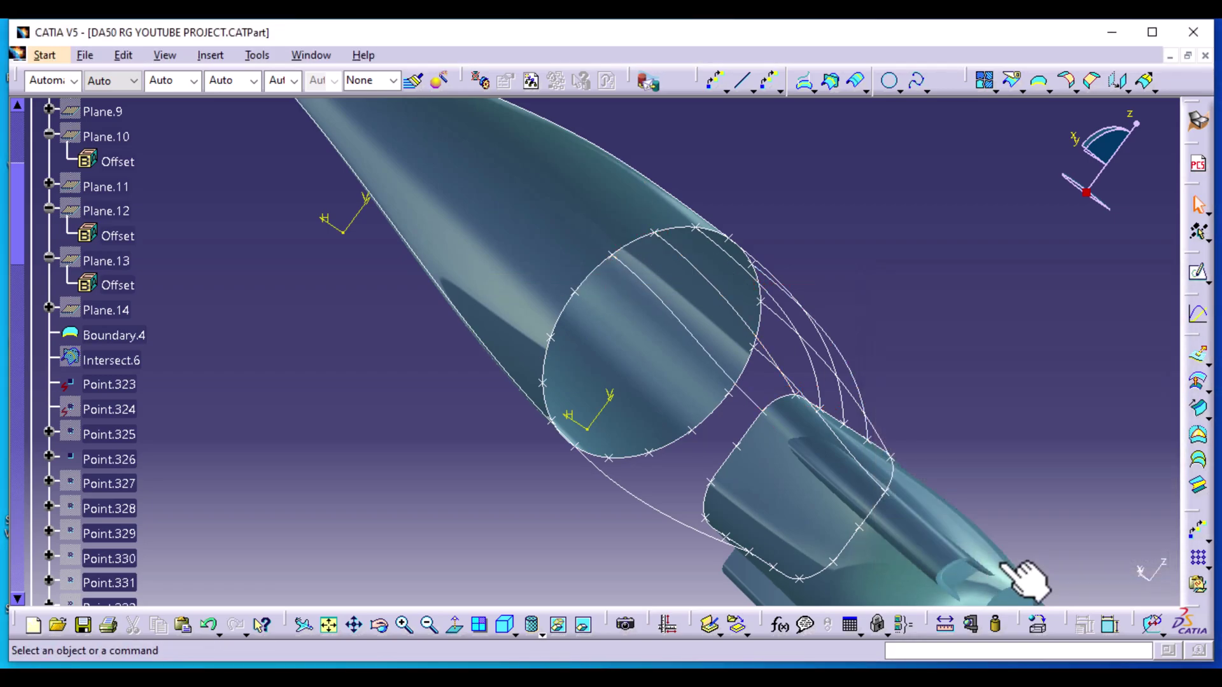
middle_click_drag(1022, 451, 604, 407)
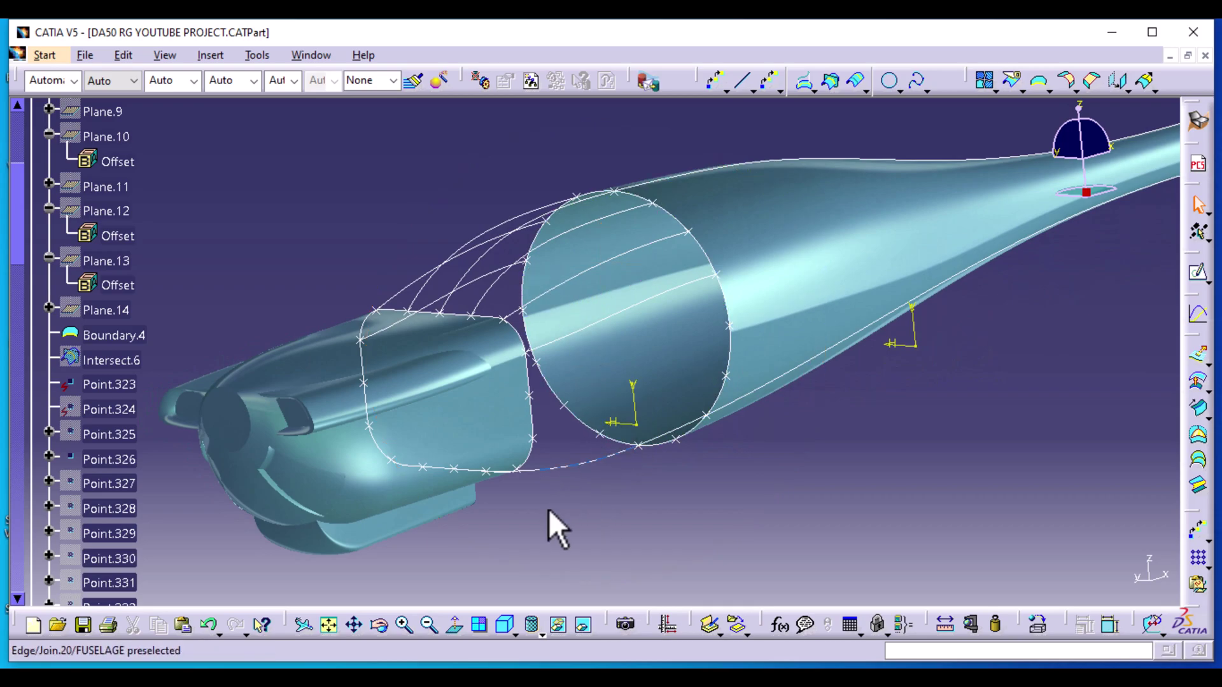
Create a lower side spline from nose section to fuselage ellipse, tangent to Join.20 at both ends
middle_click(599, 597)
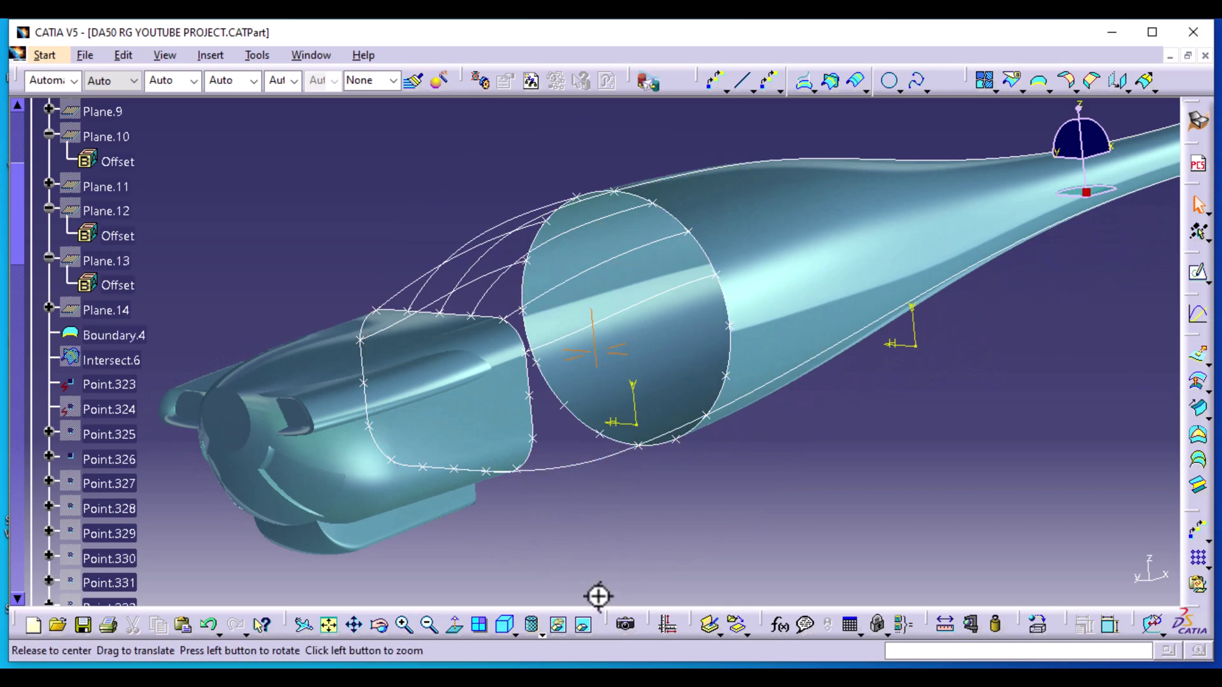
middle_click_drag(609, 486, 644, 436)
middle_click_drag(557, 567, 624, 175)
middle_click_drag(772, 431, 474, 507)
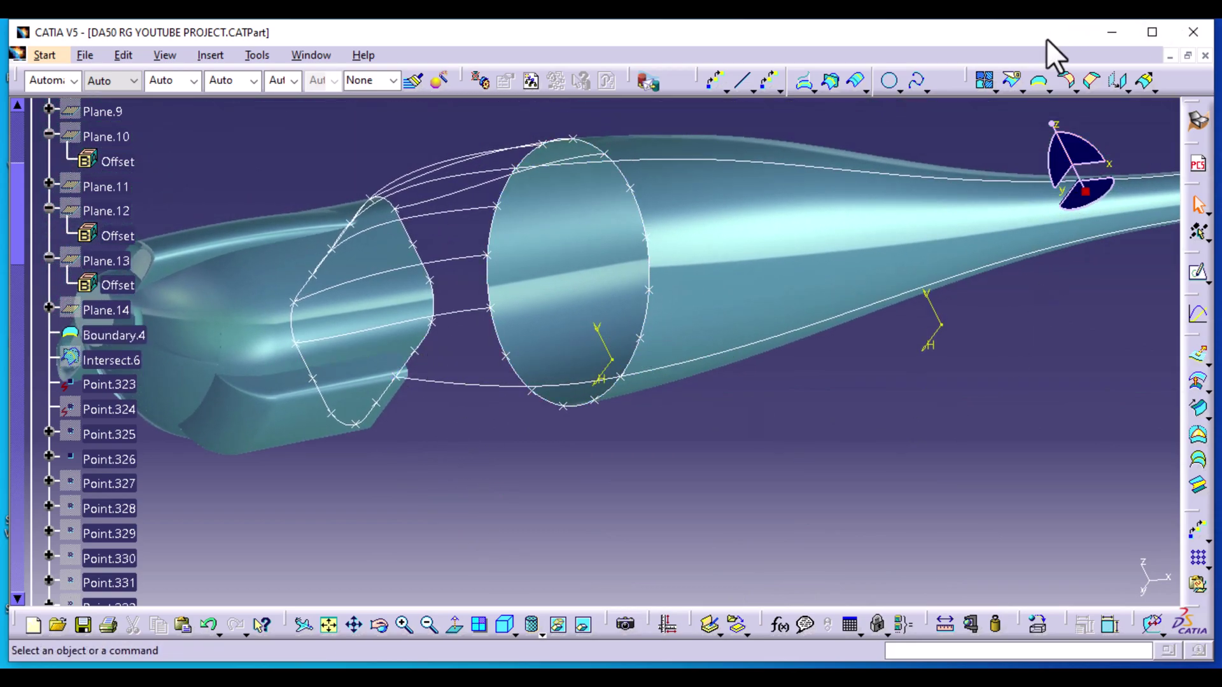
left_click(919, 79)
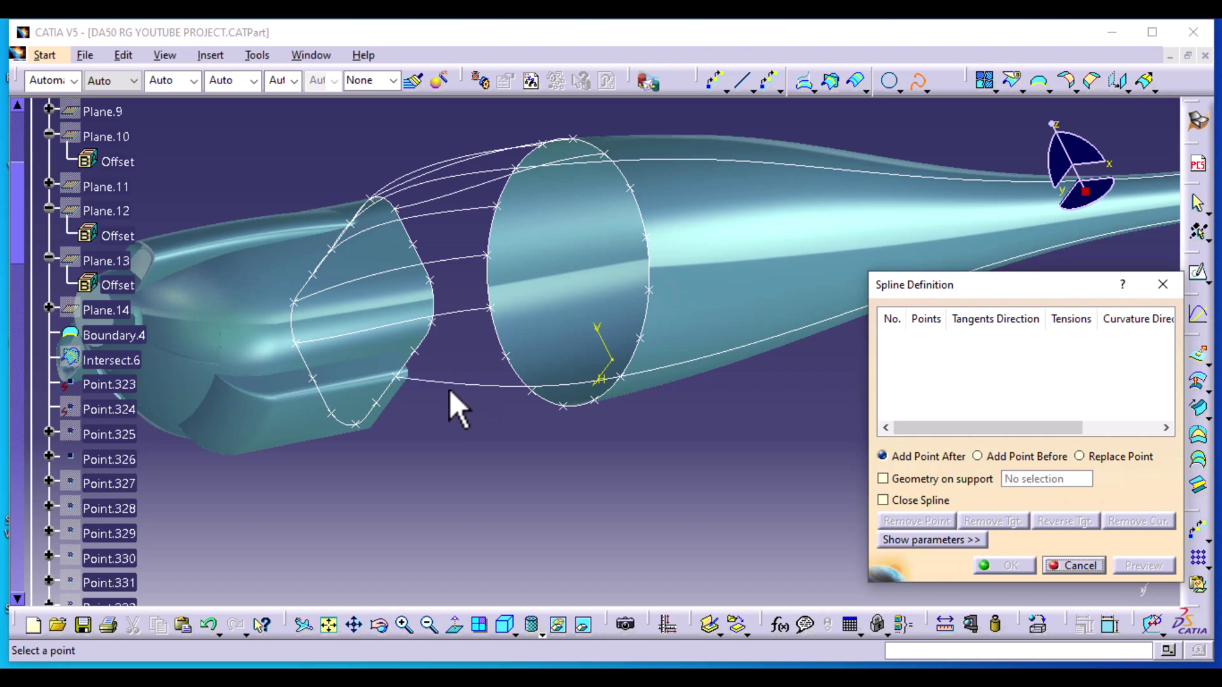
left_click(419, 352)
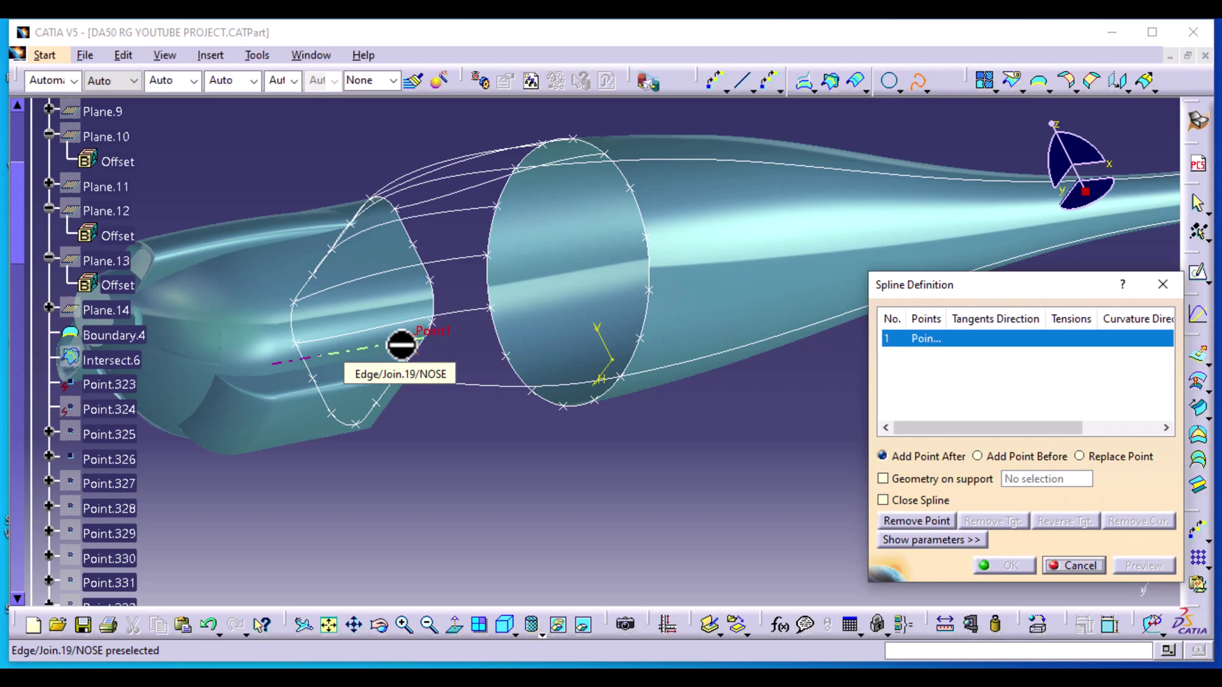
left_click(431, 384)
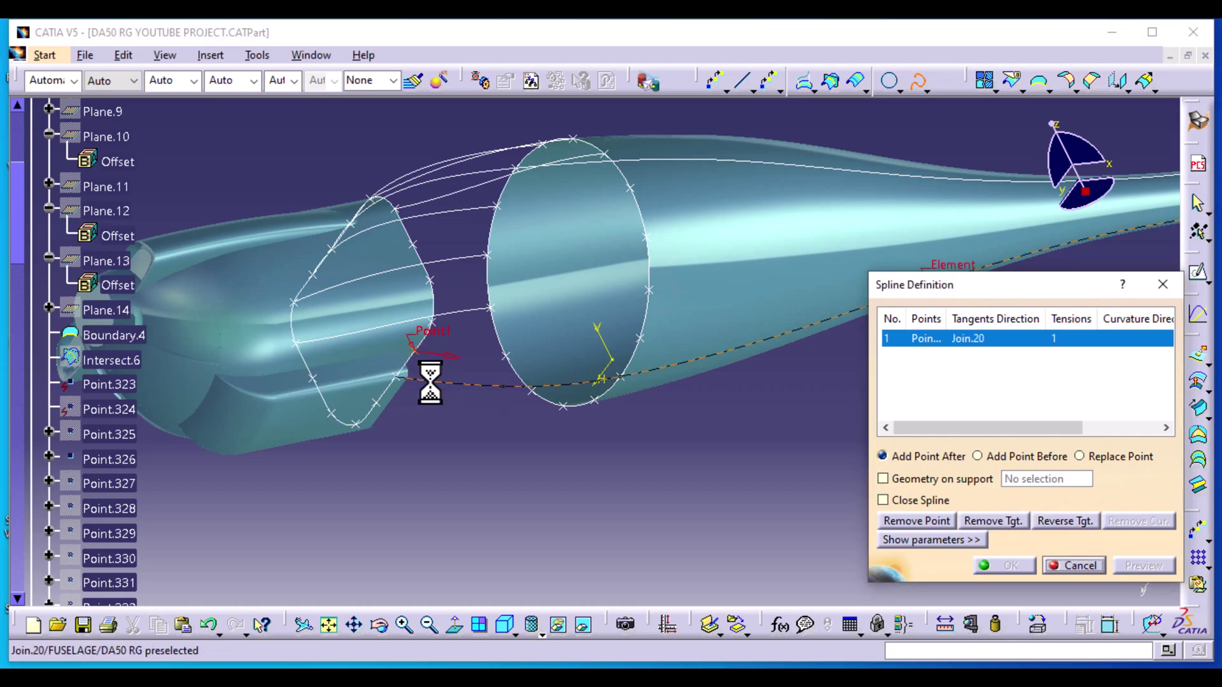
left_click(640, 336)
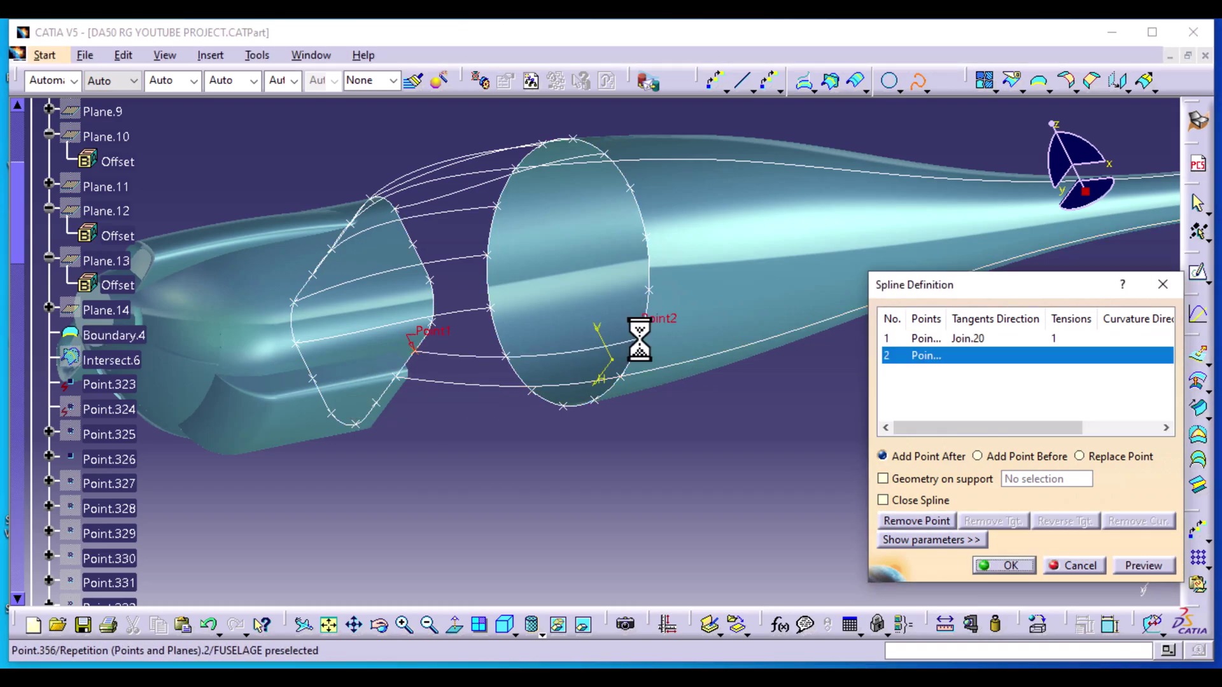
left_click(582, 384)
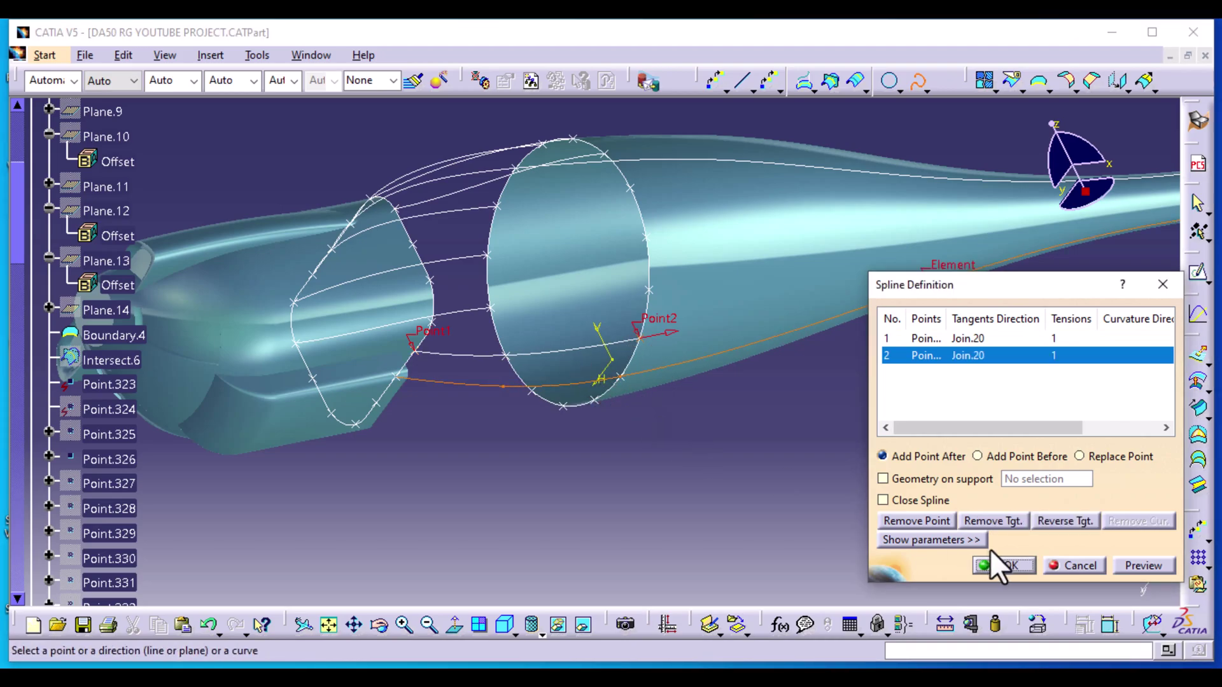
left_click(1012, 565)
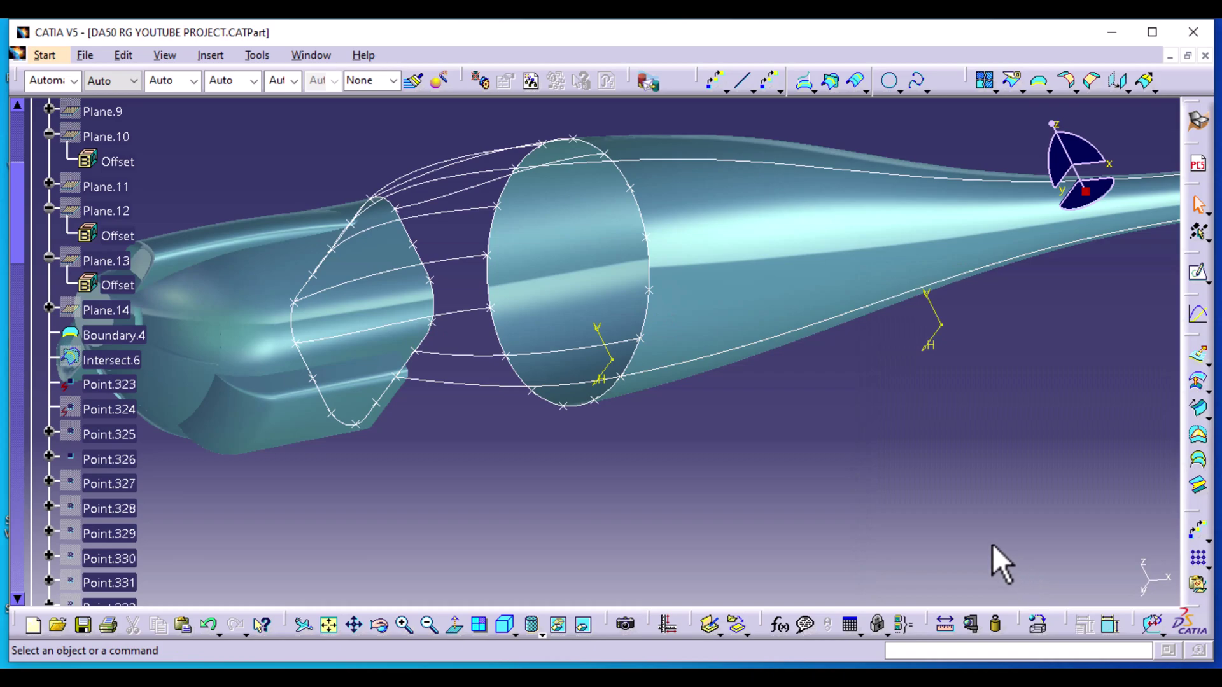
middle_click_drag(449, 502, 465, 506)
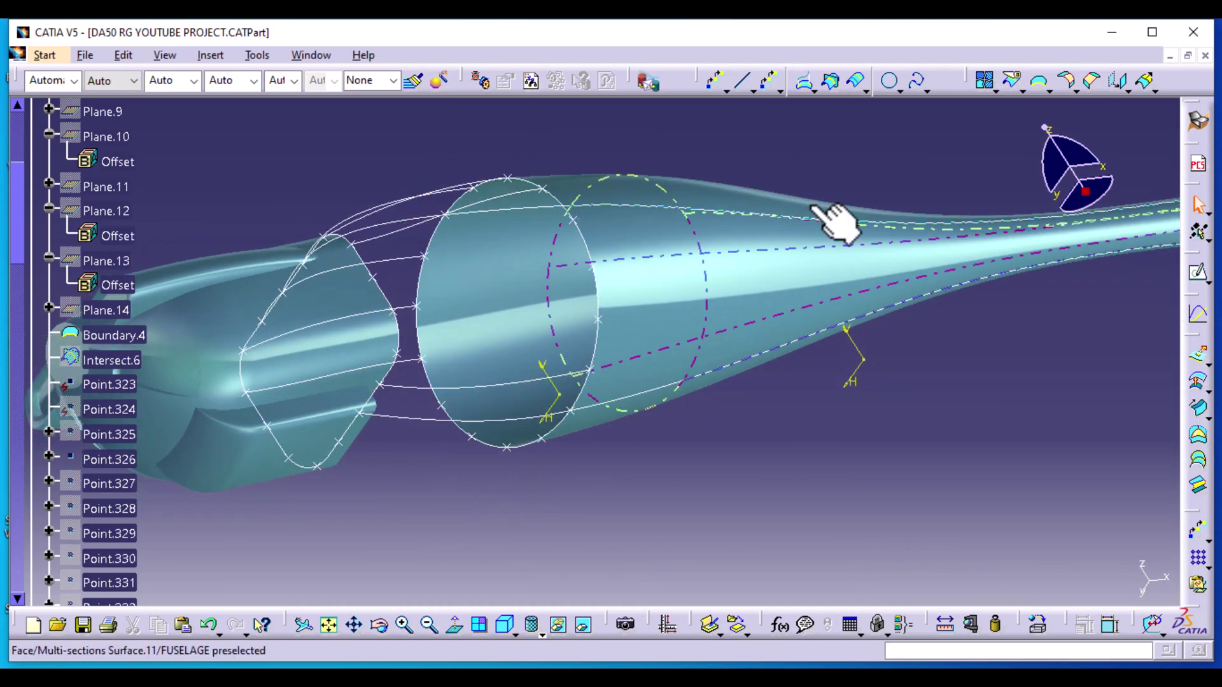
Create another lower guide spline between the sections, tangent to Join.20 at start and end
left_click(915, 79)
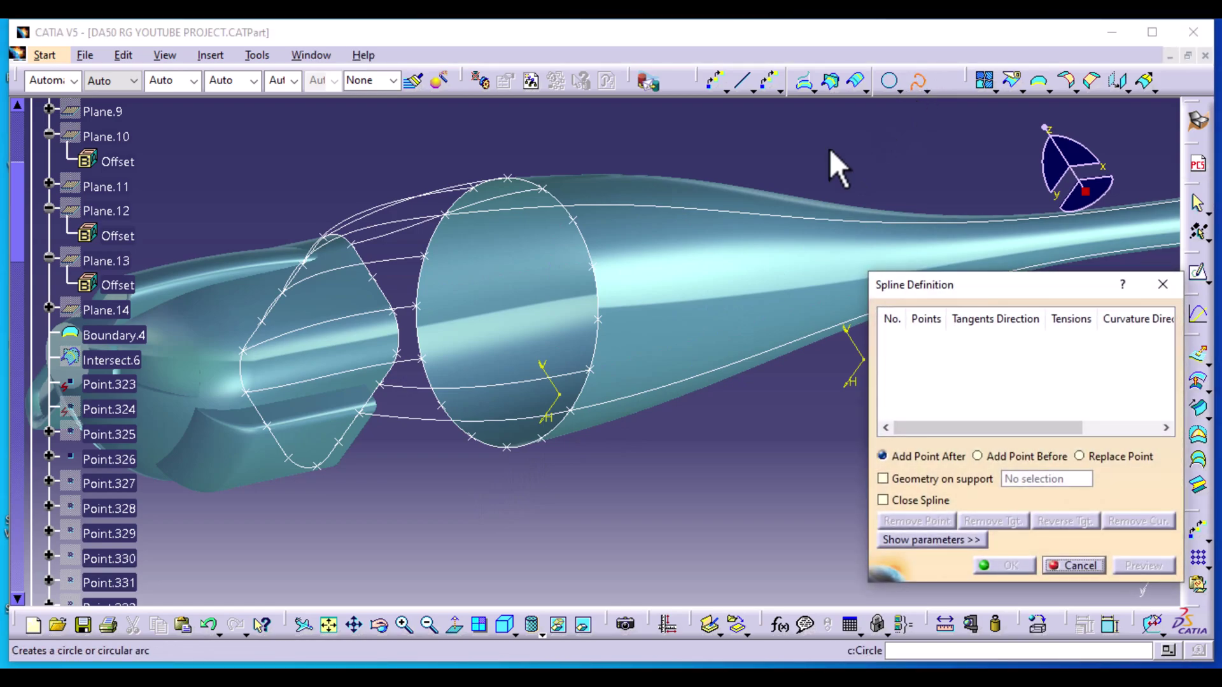
left_click(338, 437)
left_click(410, 419)
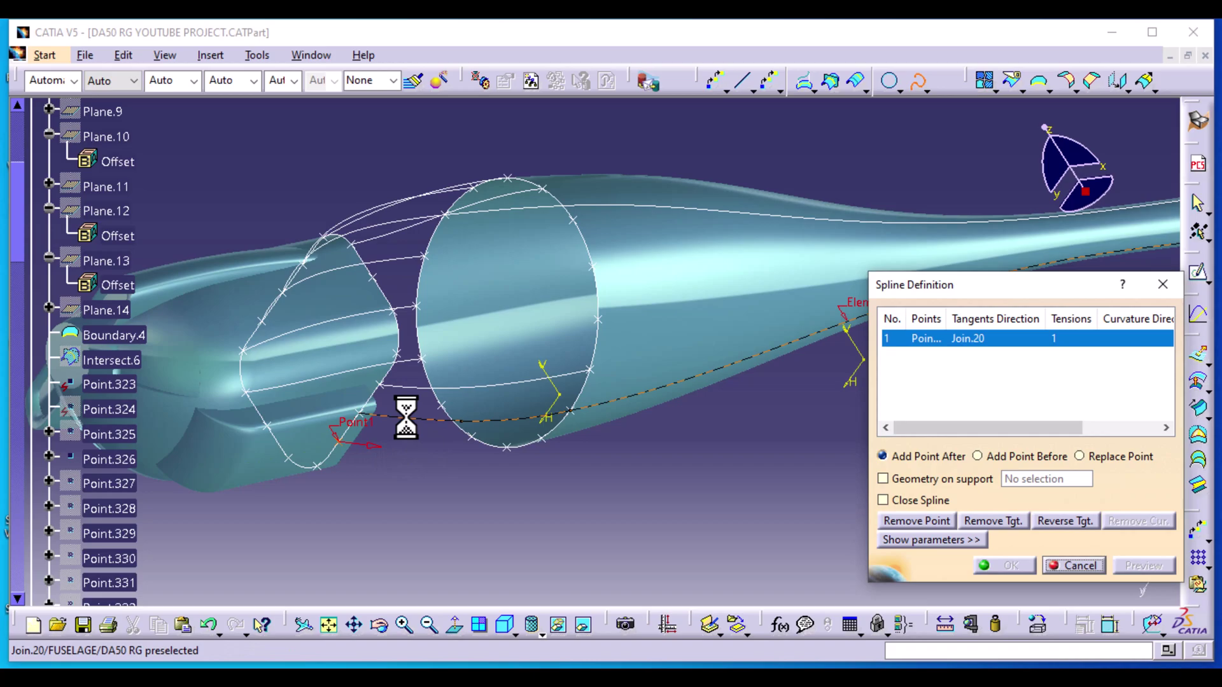
left_click(542, 438)
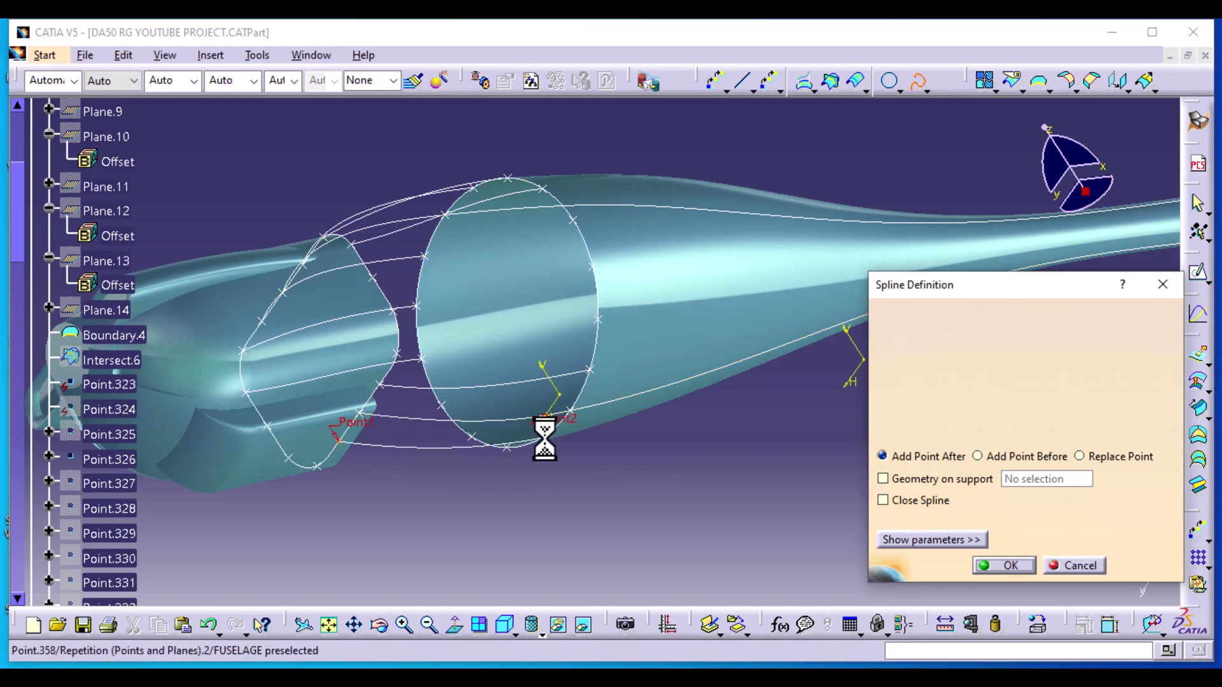
left_click(522, 418)
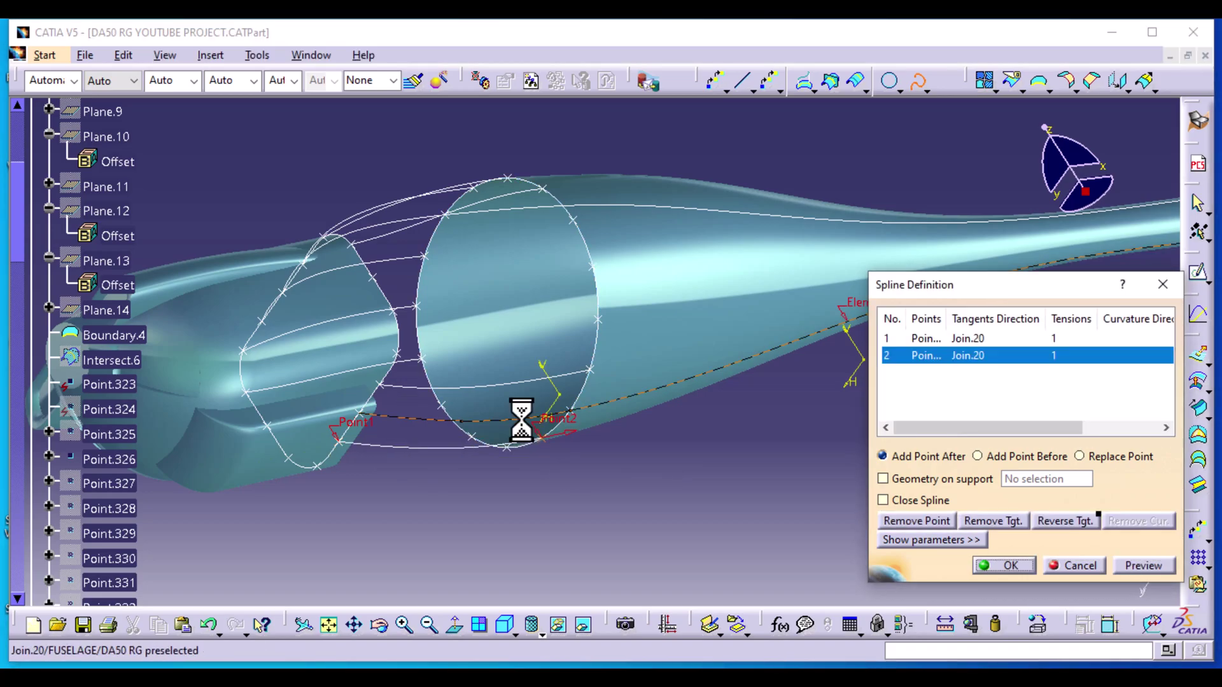
left_click(1010, 564)
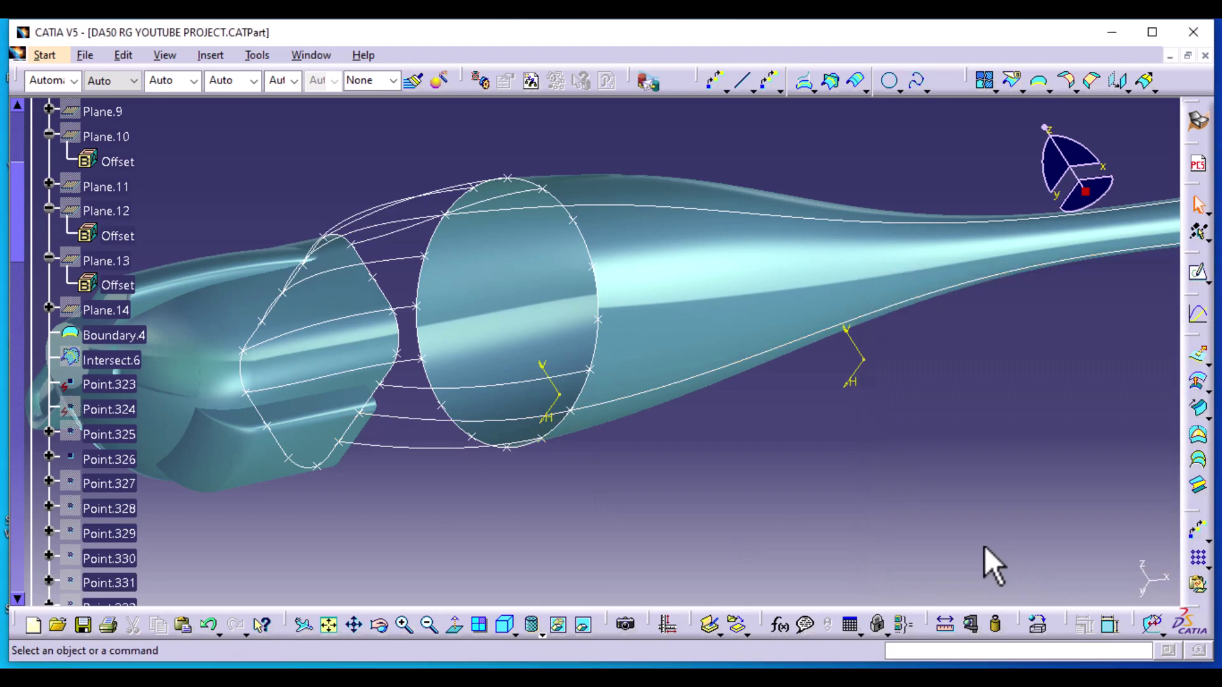
middle_click_drag(392, 523, 376, 548)
middle_click_drag(482, 141, 462, 451)
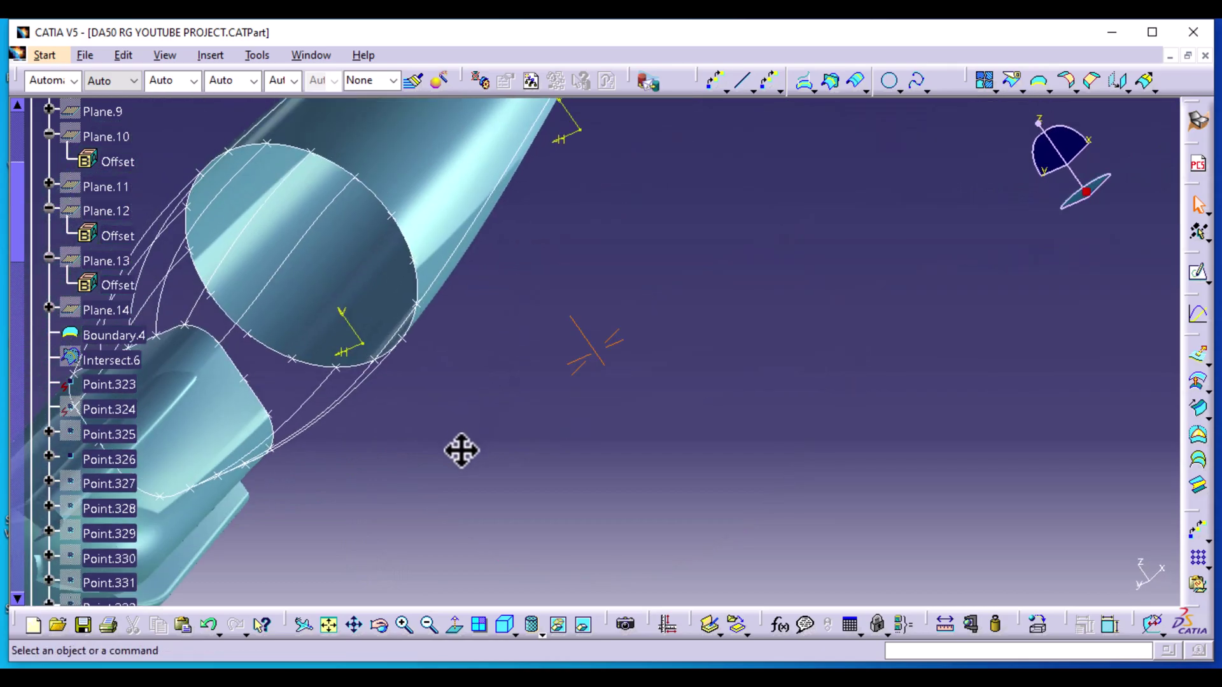
middle_click_drag(506, 407, 376, 382)
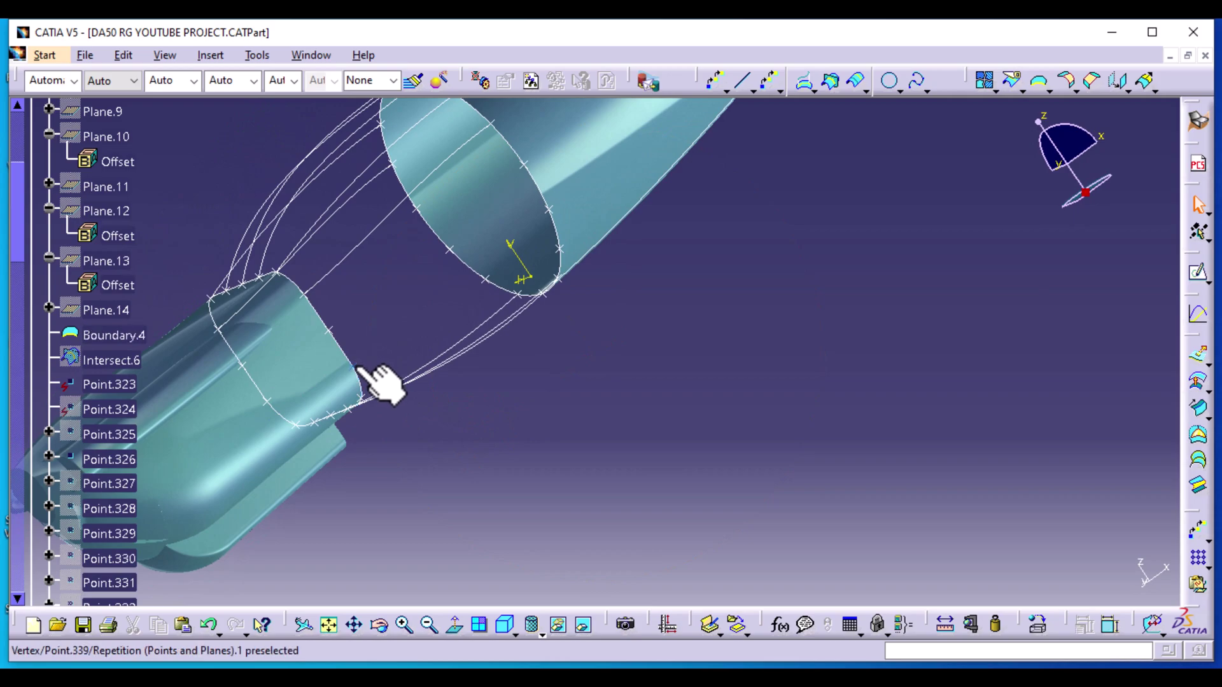
Define a spline from the nose edge to the fuselage section, tangent to Spline.26 at both ends
left_click(917, 81)
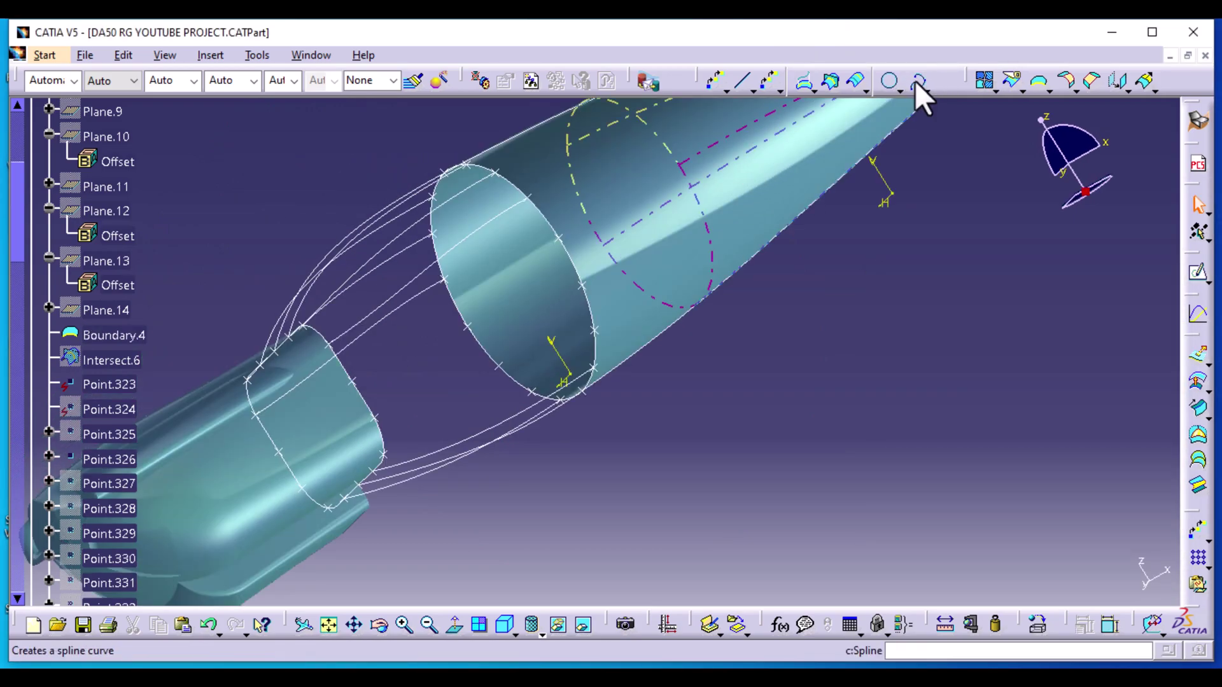
left_click(917, 81)
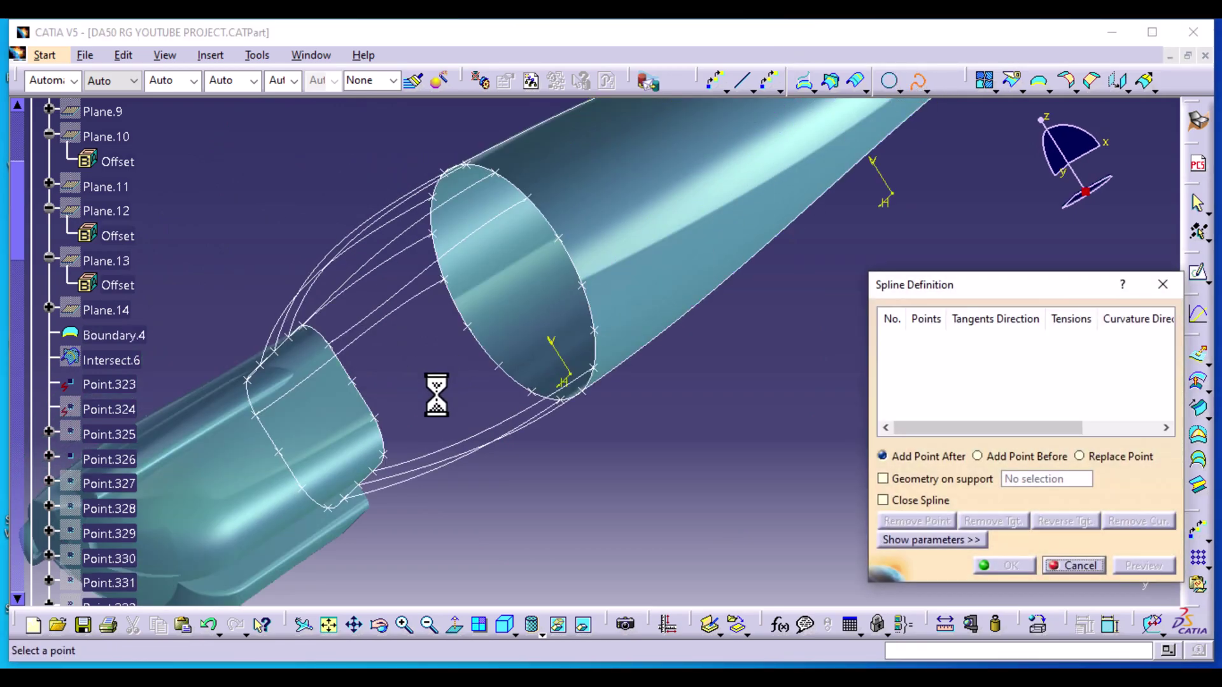
left_click(382, 447)
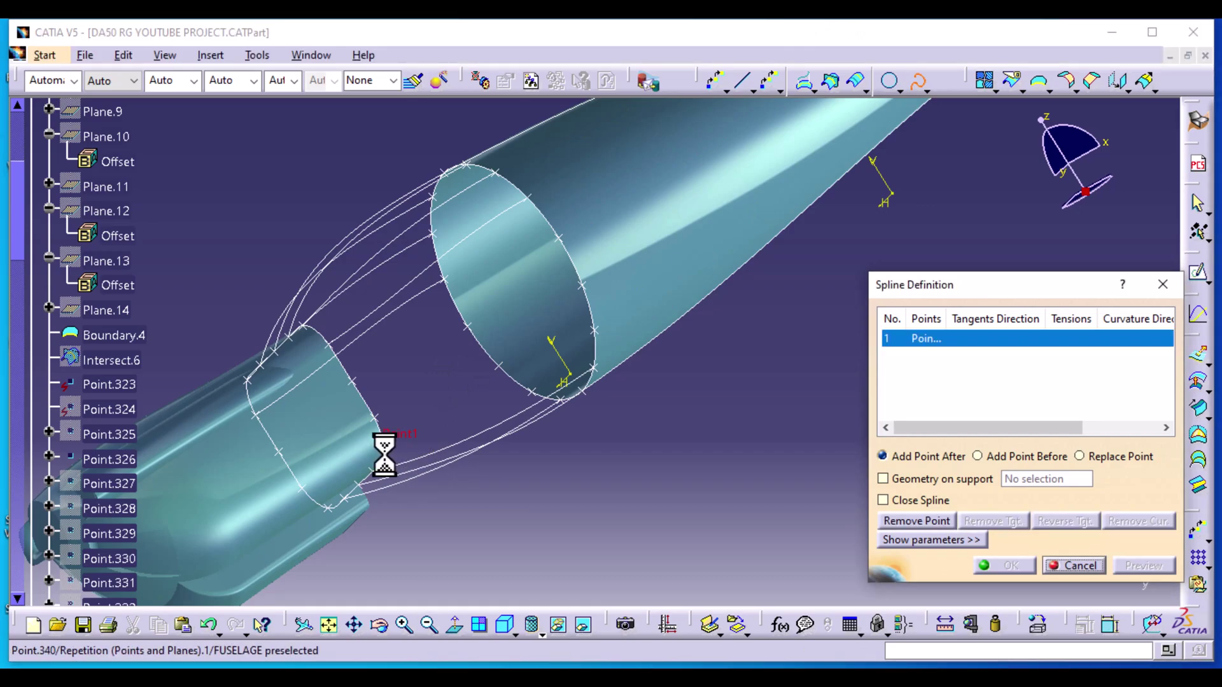
middle_click_drag(448, 529, 439, 478)
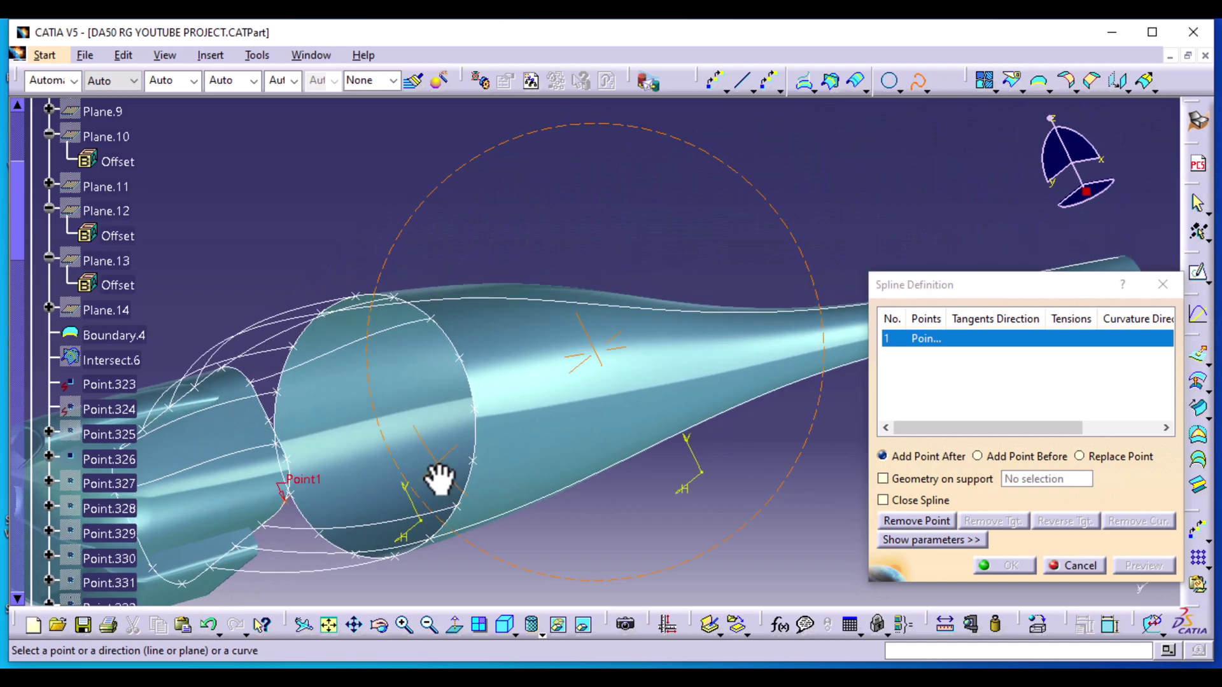
left_click(300, 528)
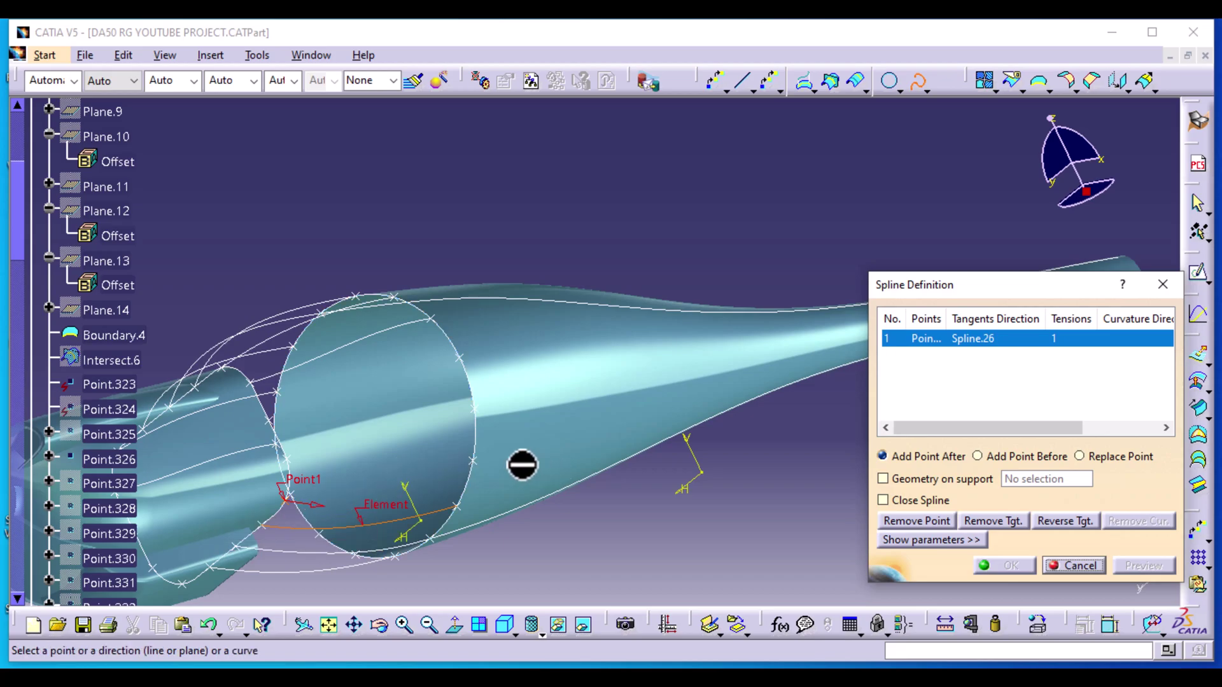
left_click(474, 463)
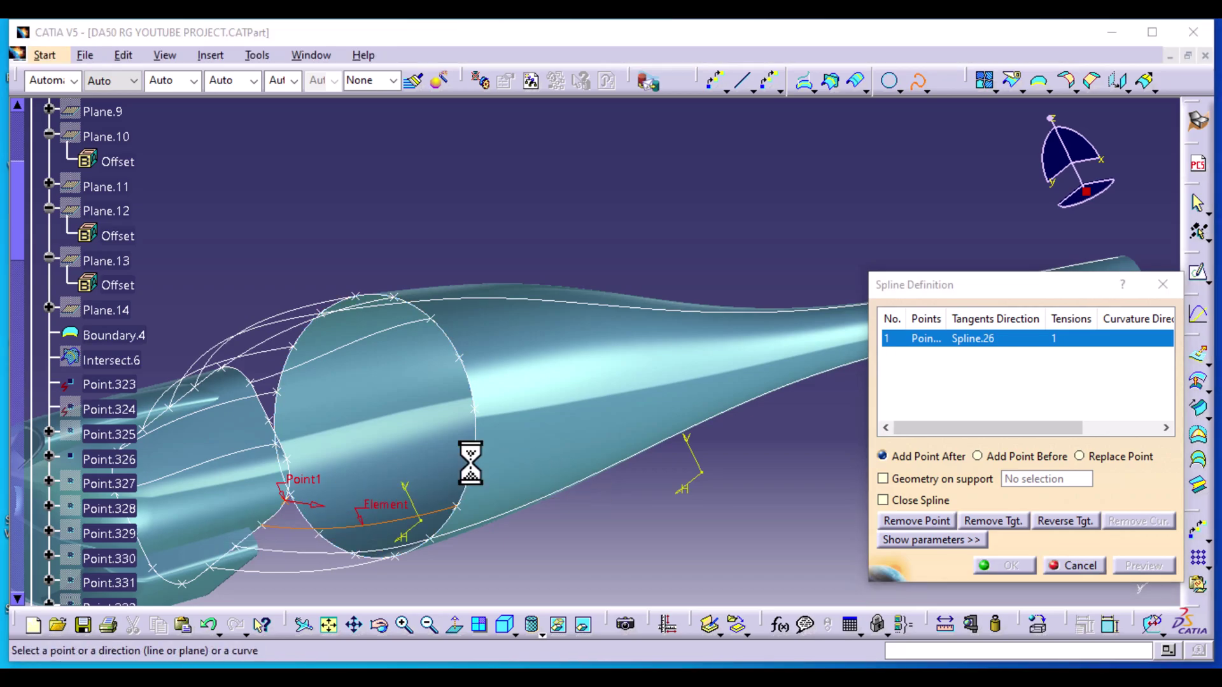
left_click(431, 517)
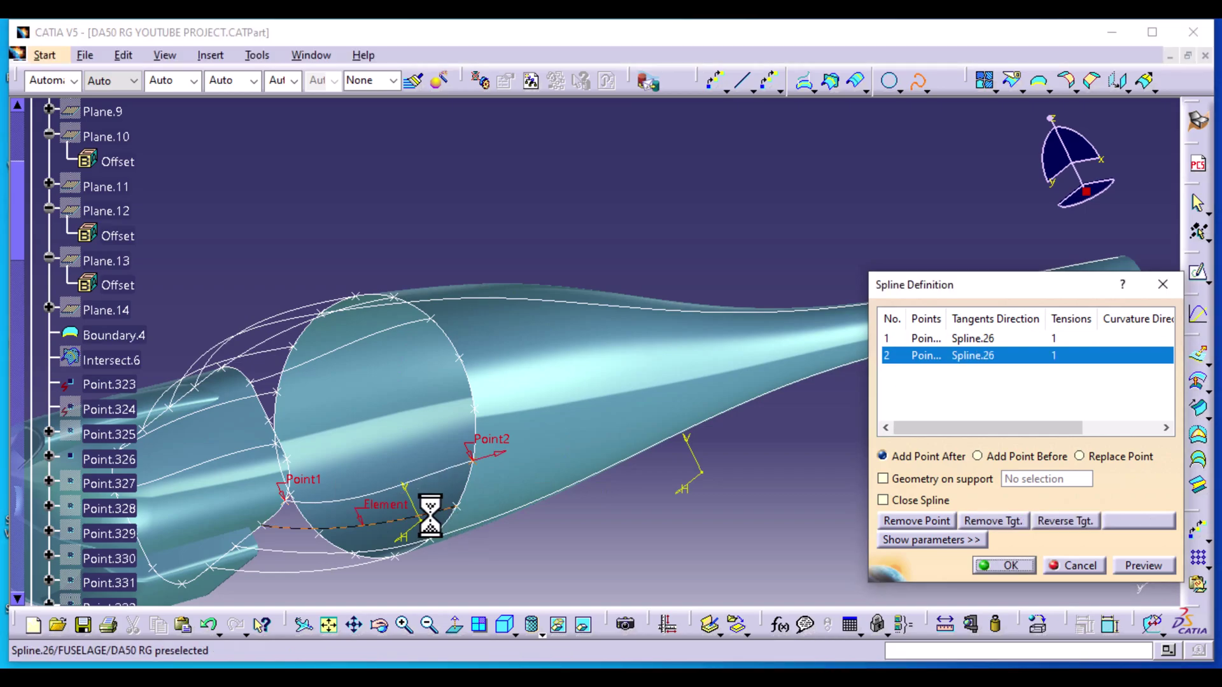
Set the start point's tangent tension to 0.2, preview, and create the spline
left_click(971, 338)
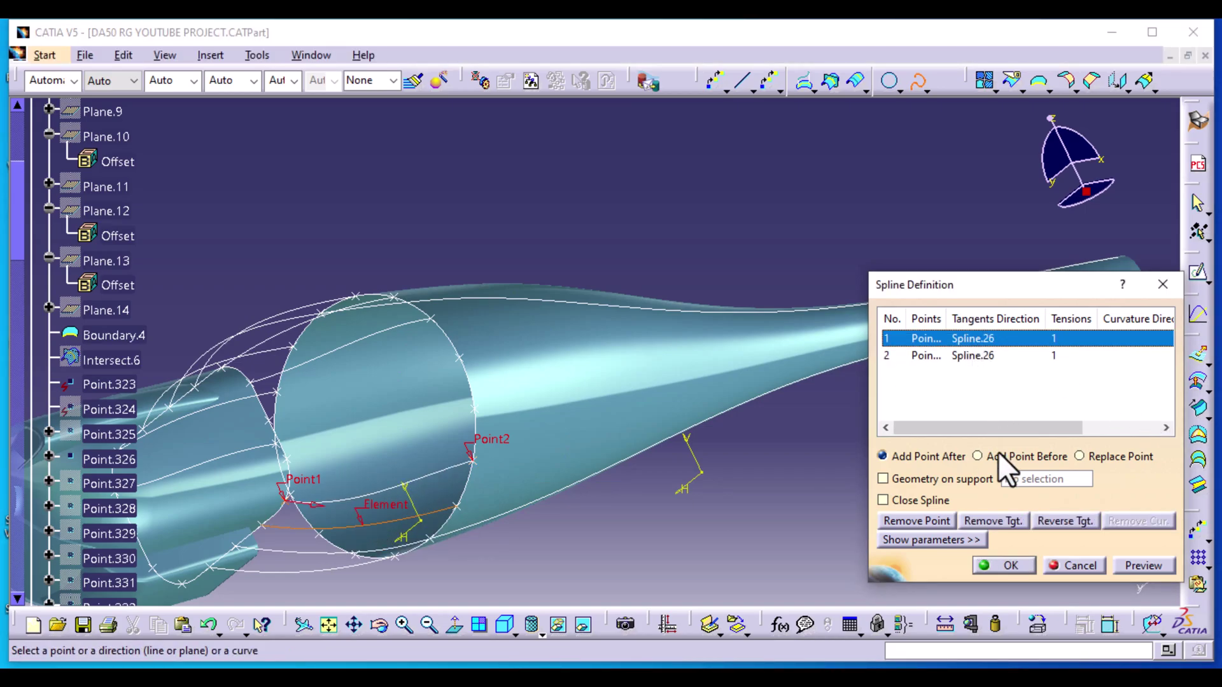
left_click(942, 539)
left_click(1105, 541)
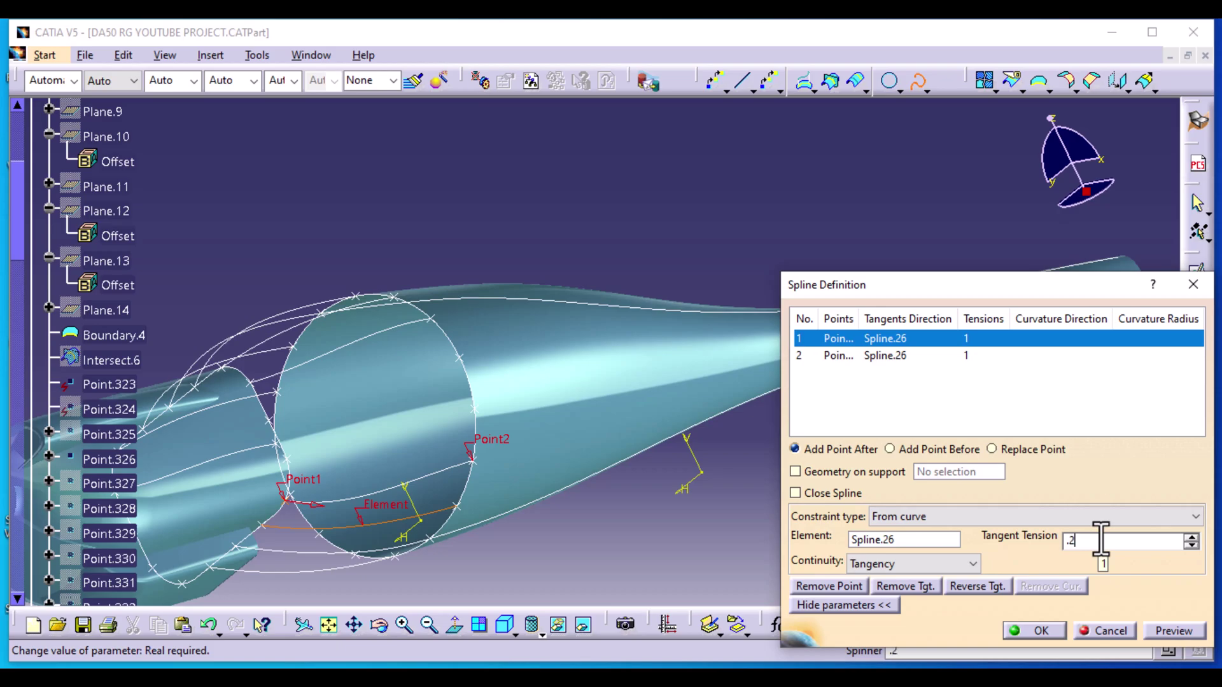
left_click(1182, 630)
left_click(1042, 630)
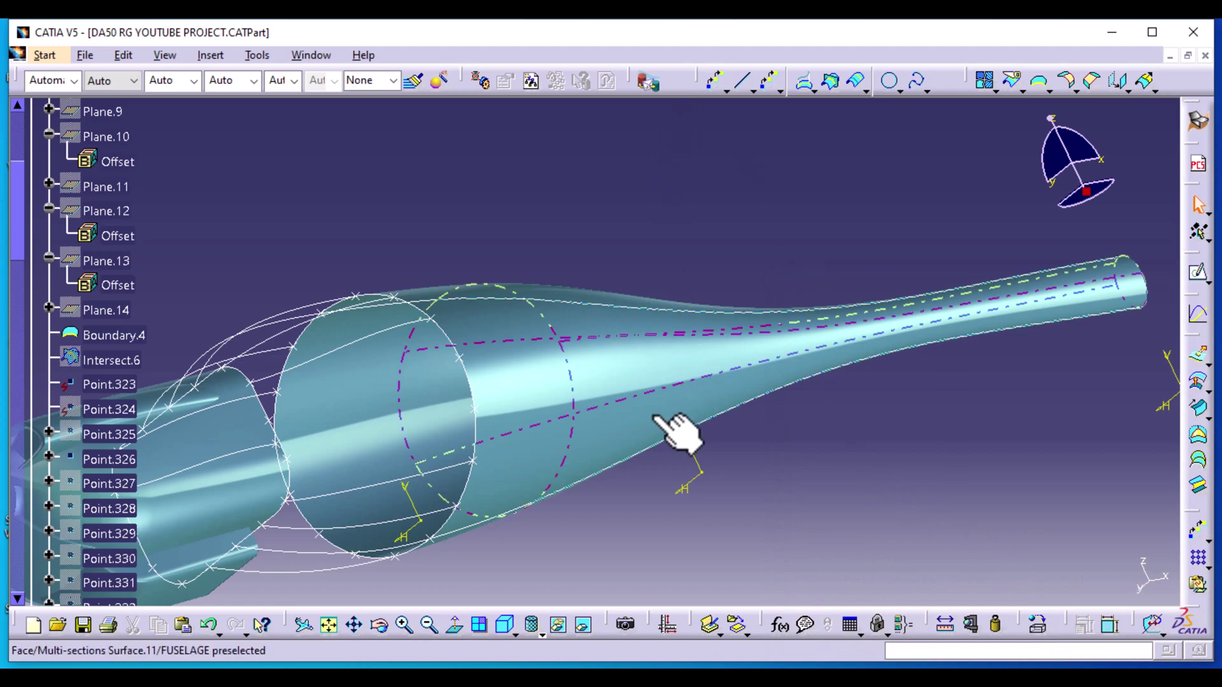
Create a lower guide spline with both ends tangent to Spline.27 and start tension 0.2
middle_click_drag(534, 559, 680, 249)
middle_click_drag(349, 543, 463, 435)
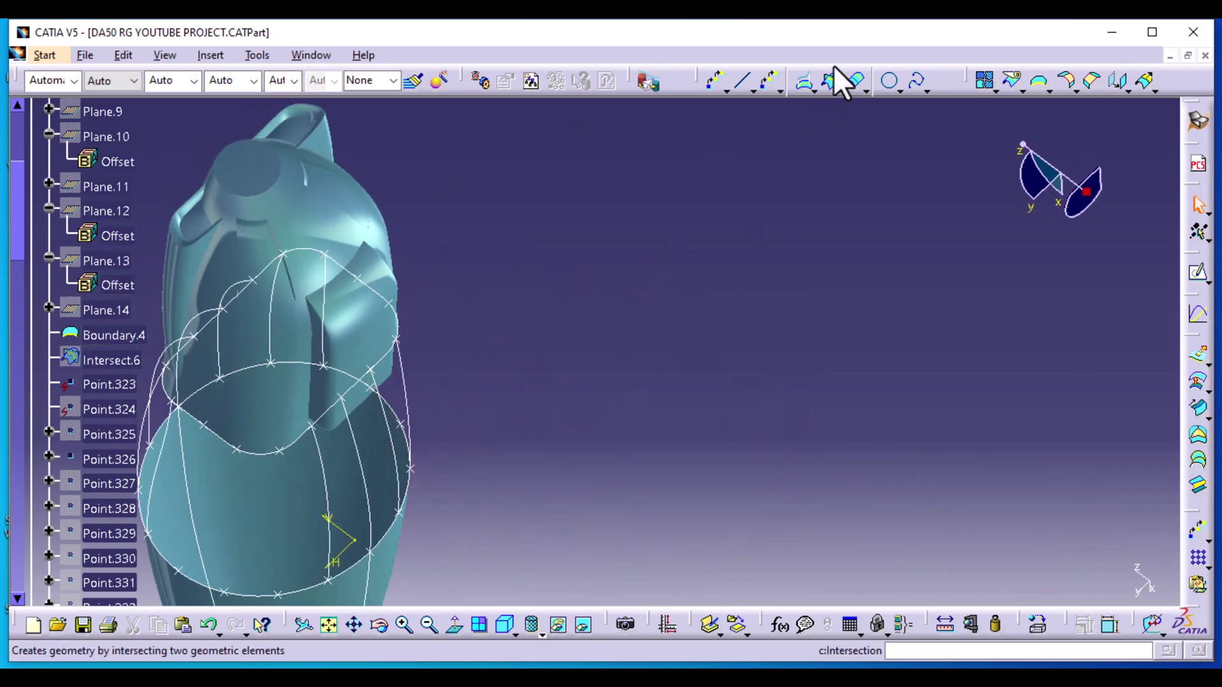
left_click(917, 78)
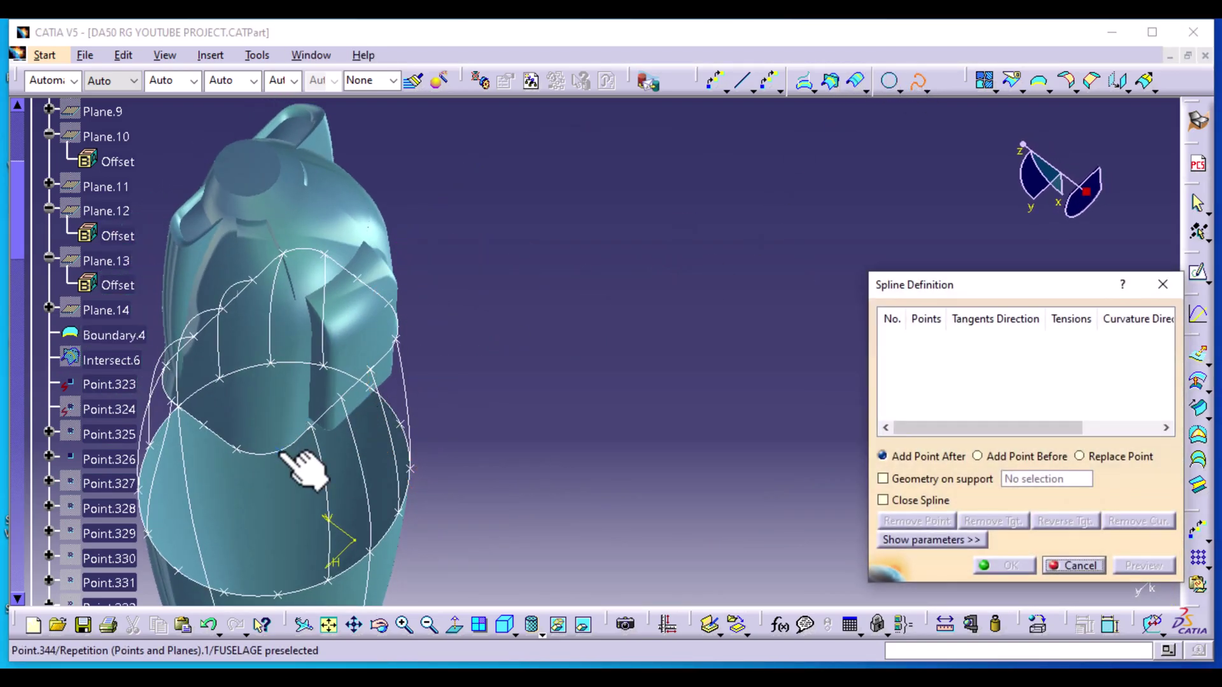
left_click(278, 450)
left_click(320, 456)
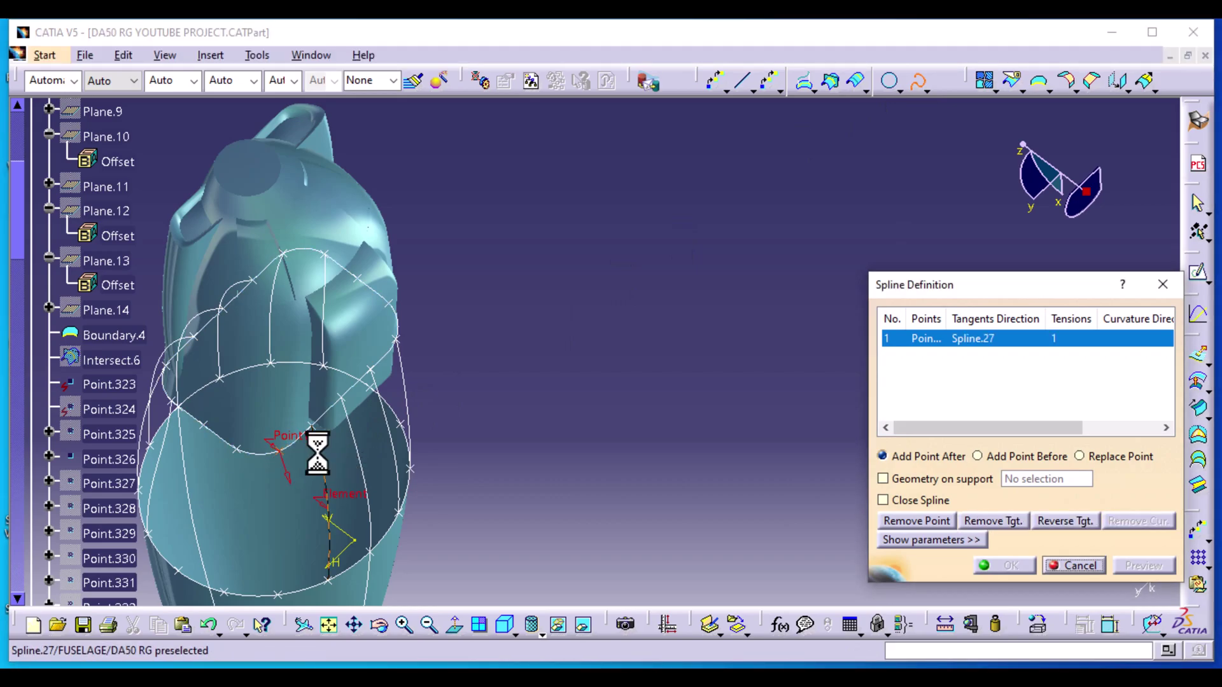
left_click(949, 540)
left_click(1100, 539)
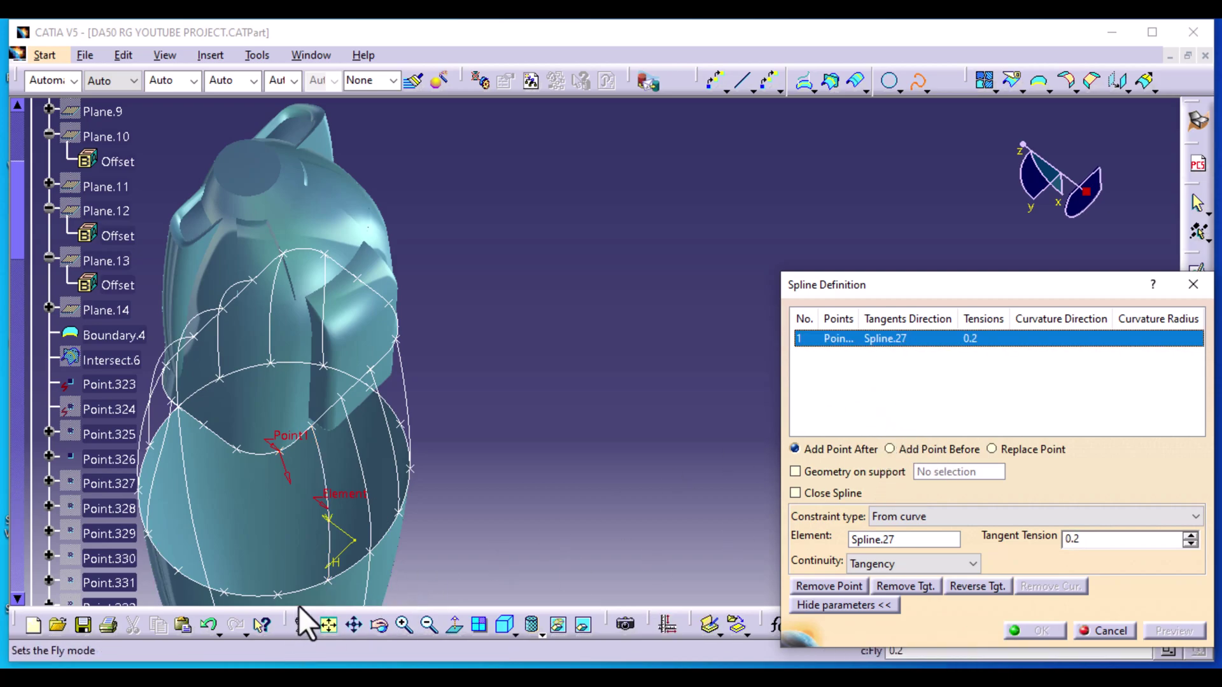
left_click(281, 586)
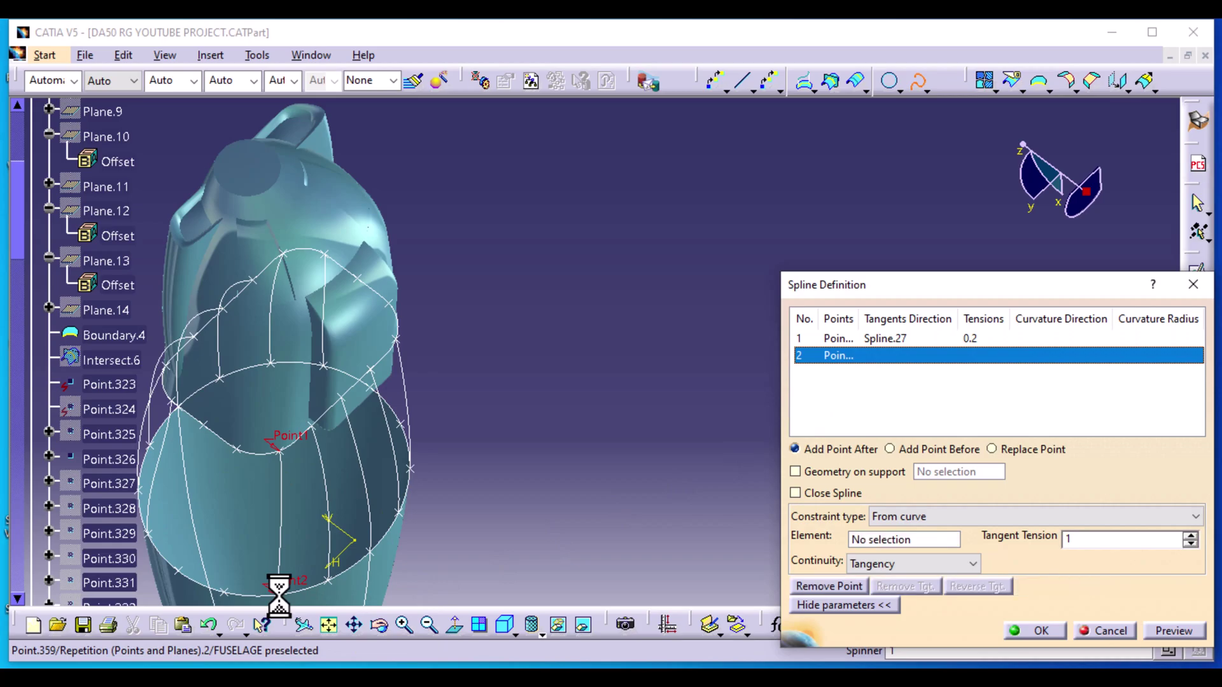
left_click(328, 568)
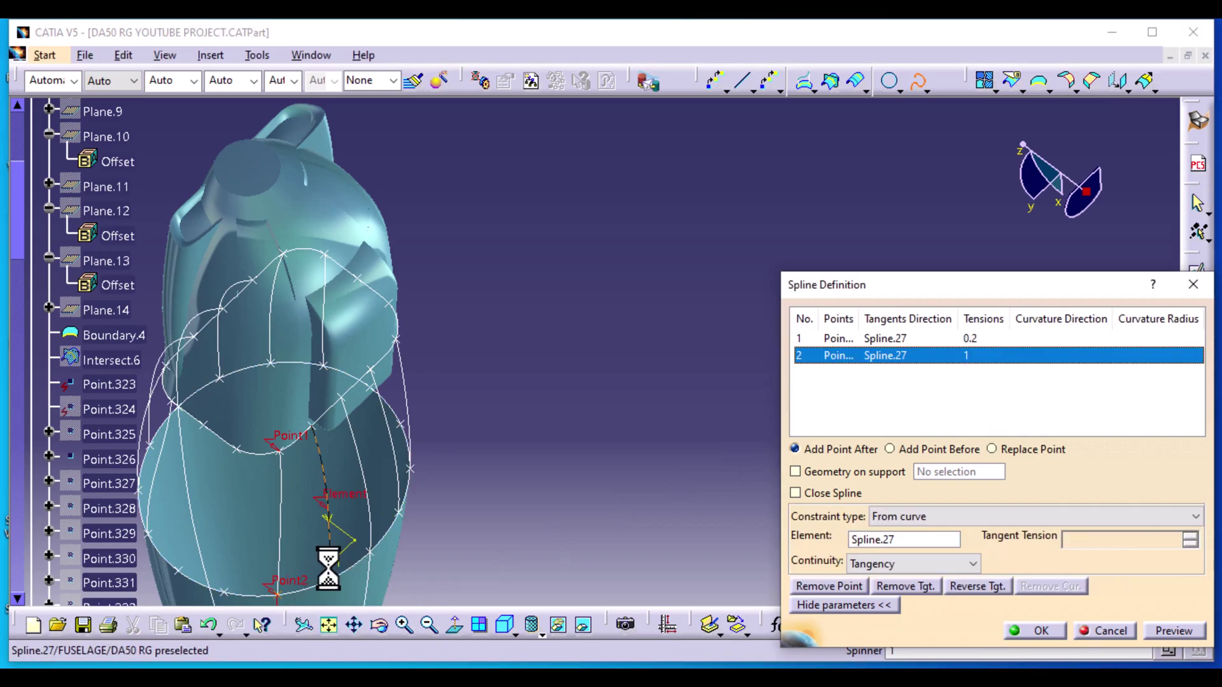
left_click(1055, 630)
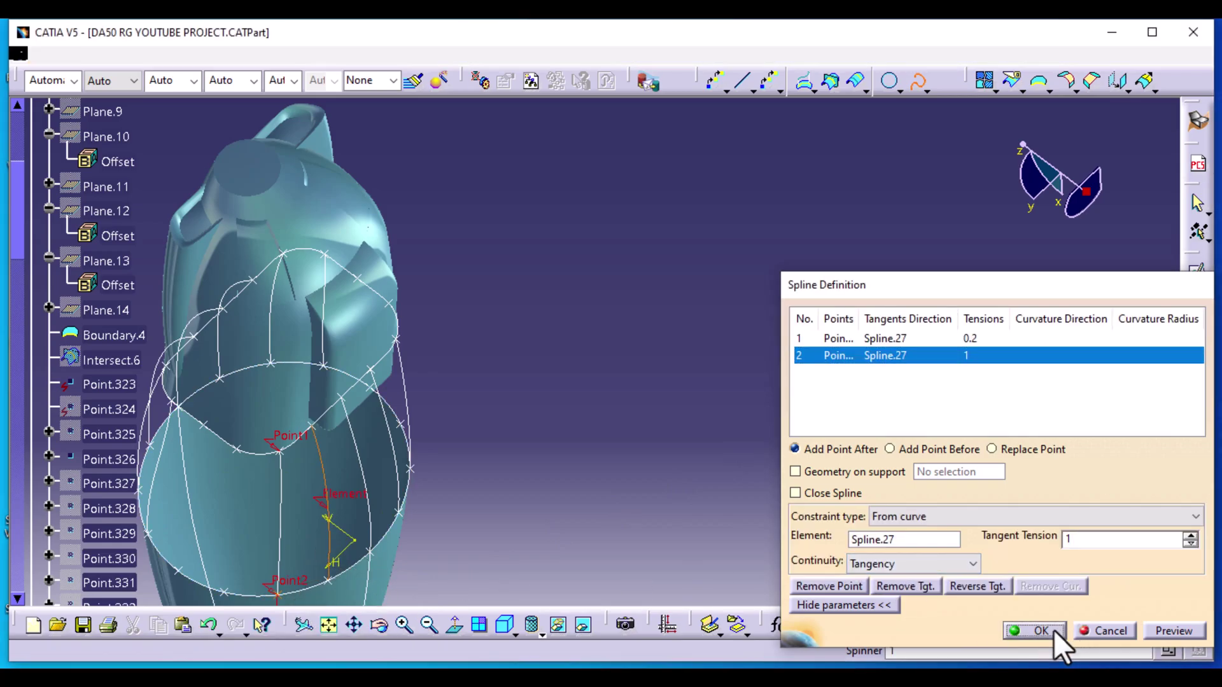
middle_click_drag(608, 206, 587, 376)
middle_click_drag(765, 307, 426, 422)
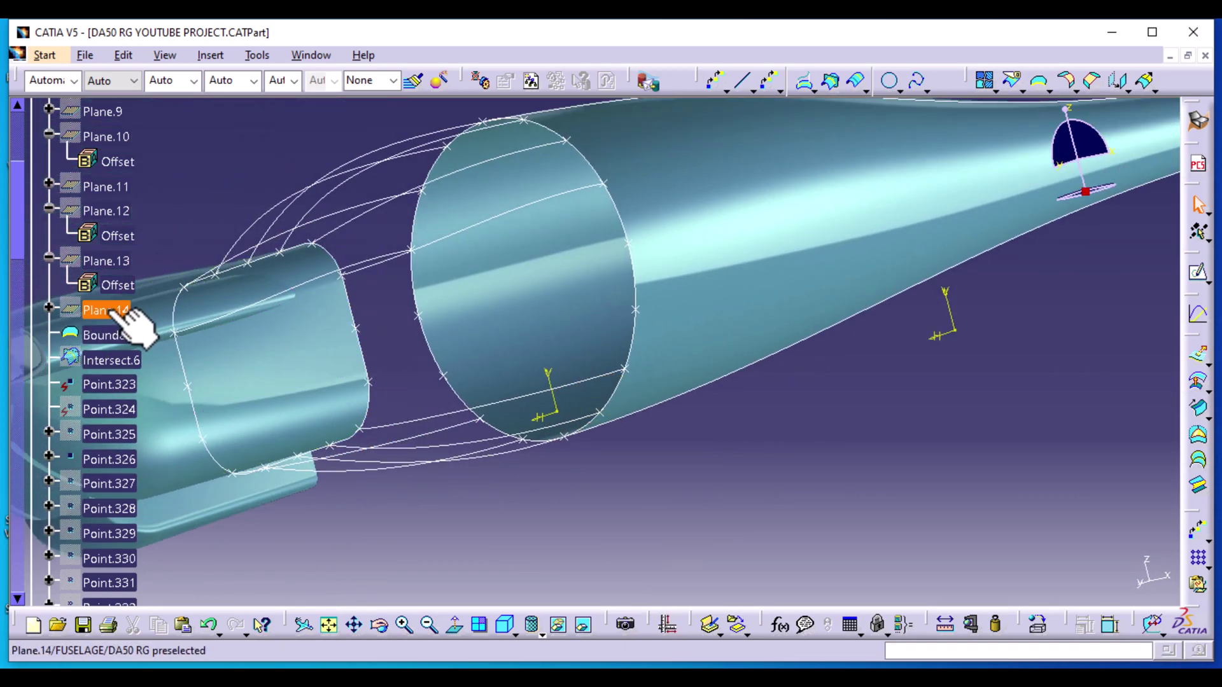
Draw a guide spline tangent to nose edge Join.19\Edge.9 at start and Spline.28 at end
left_click(914, 80)
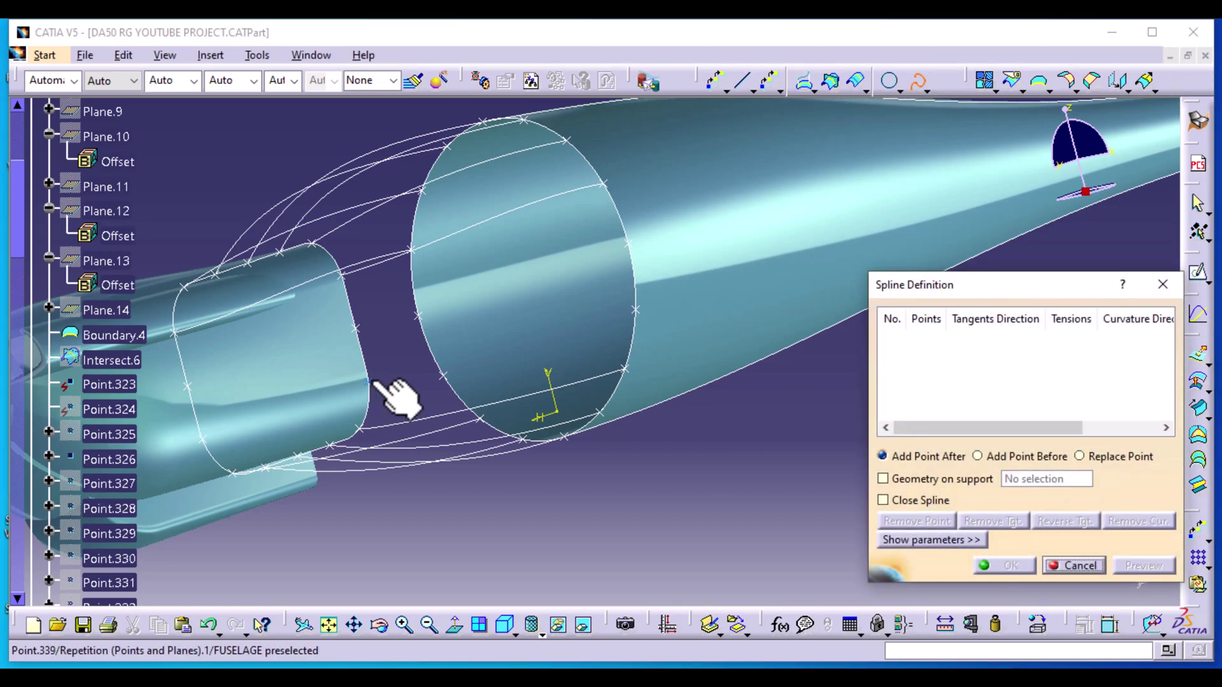
left_click(369, 382)
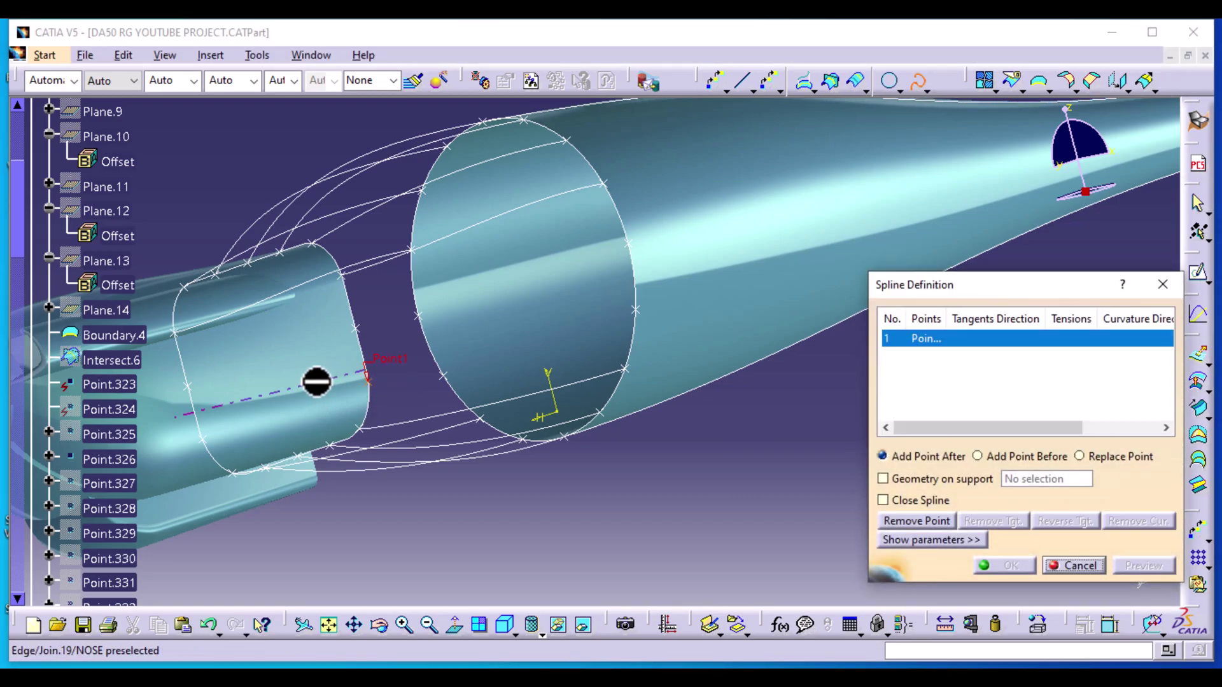
middle_click_drag(395, 327, 382, 407)
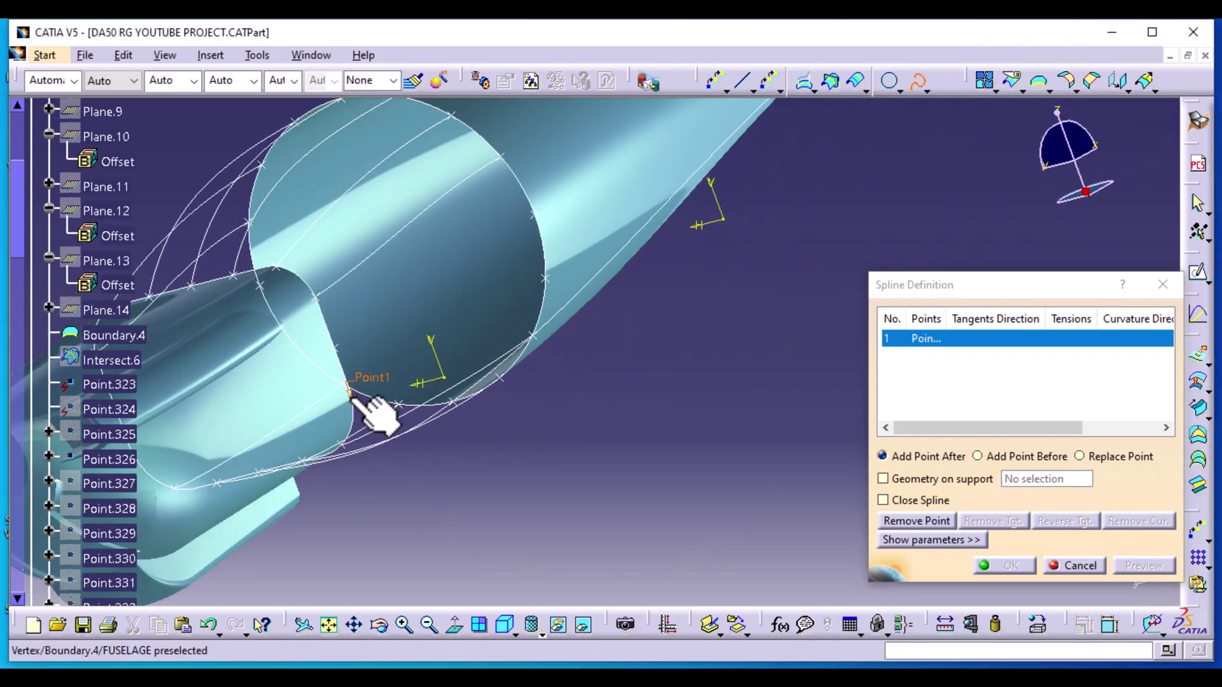
left_click(321, 411)
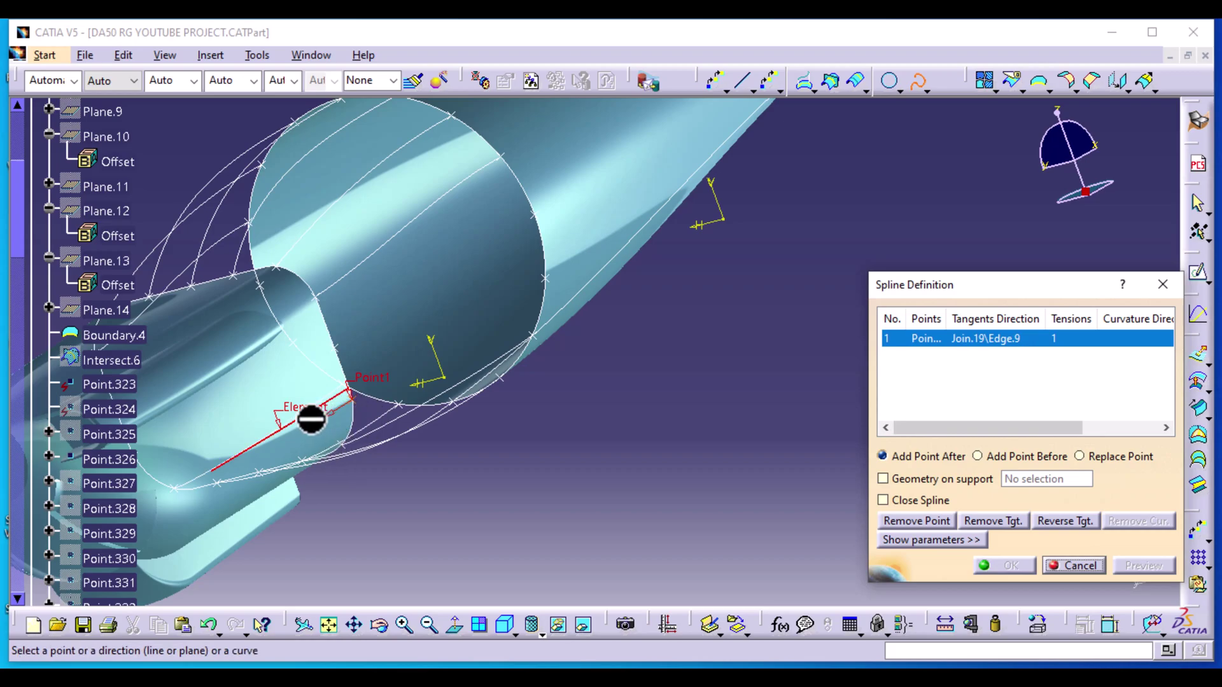
left_click(333, 412)
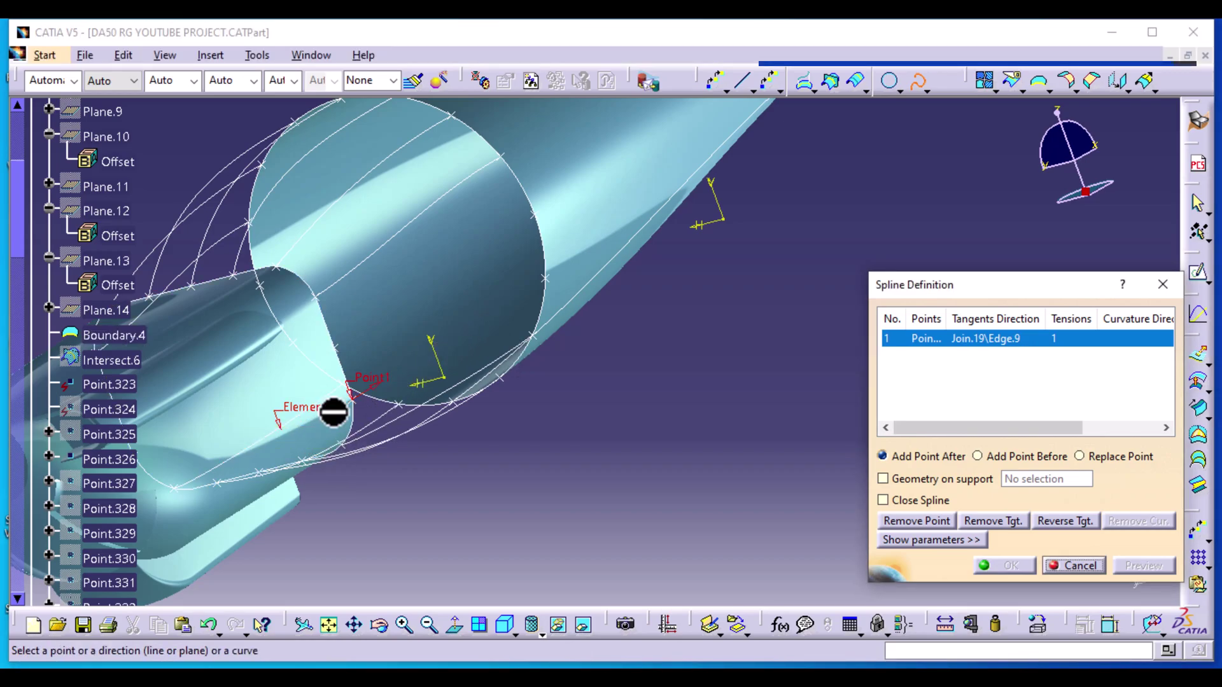
left_click(546, 280)
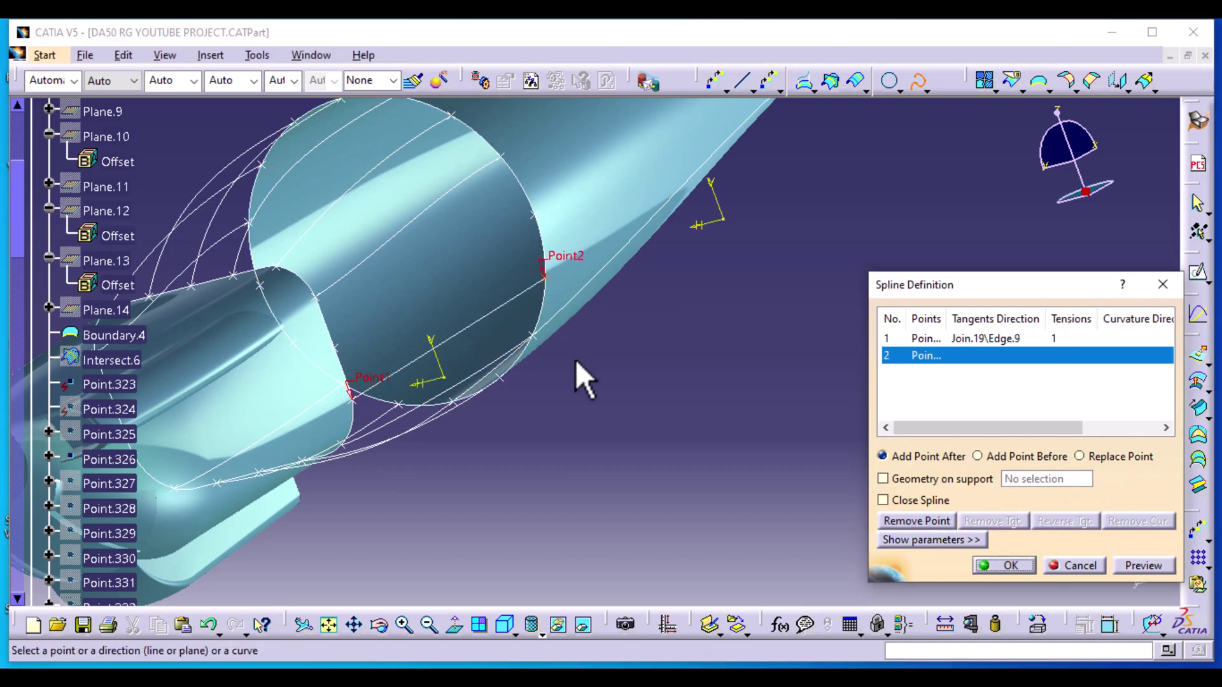
middle_click_drag(582, 407, 560, 363)
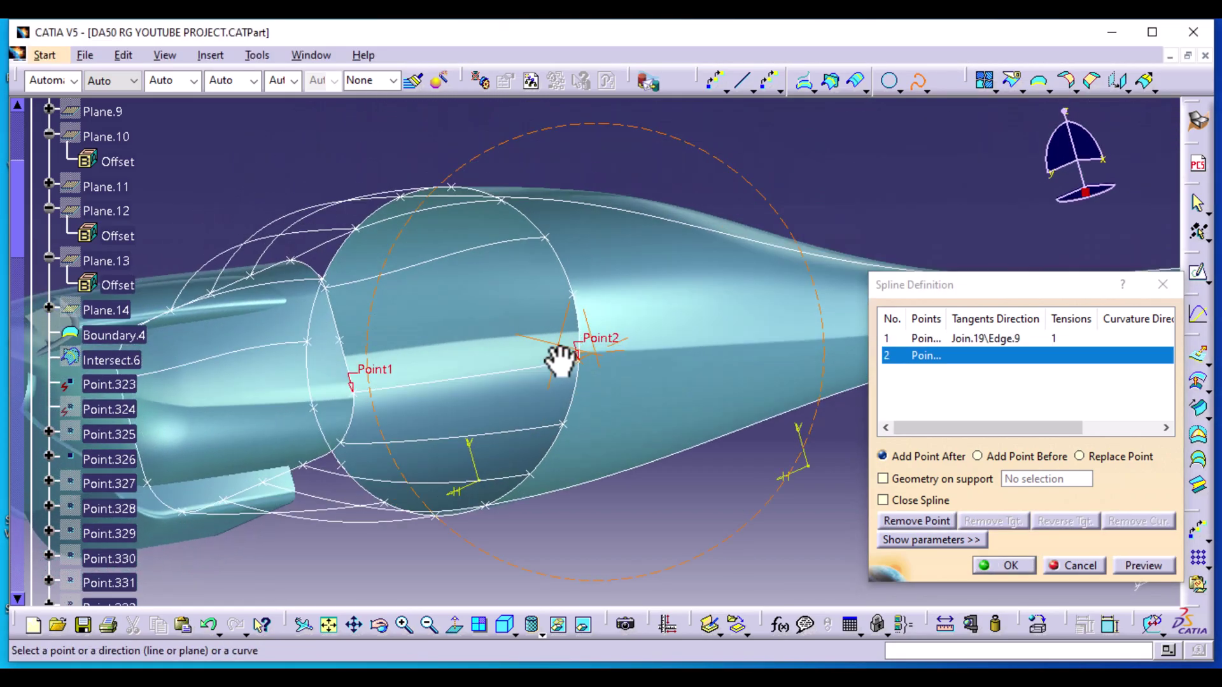
left_click(540, 432)
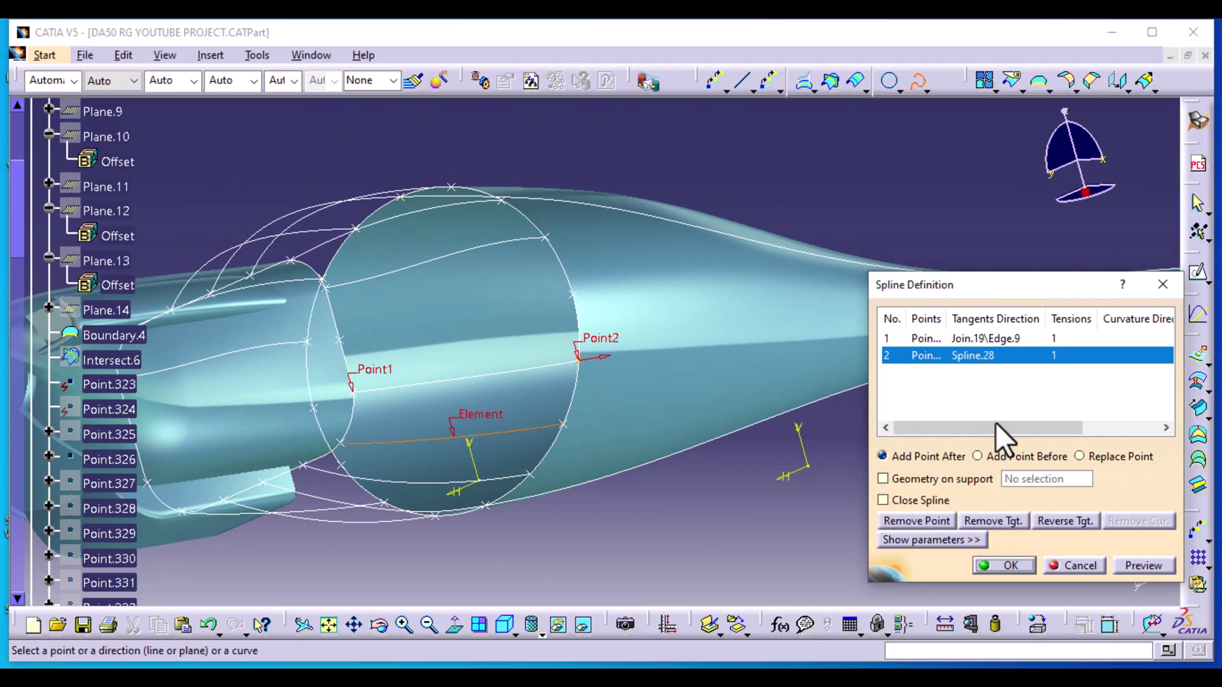
left_click(1009, 565)
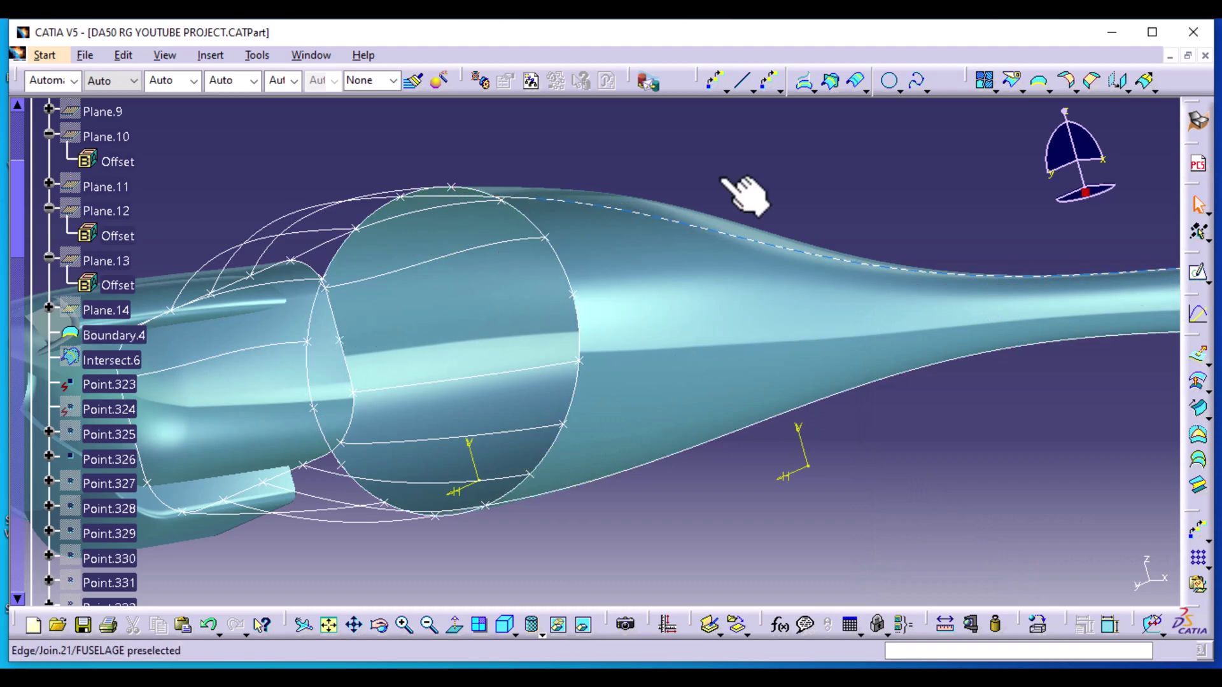
Create a guide spline tangent to the nose edge (reversed) at start and Spline.24 at end
left_click(915, 83)
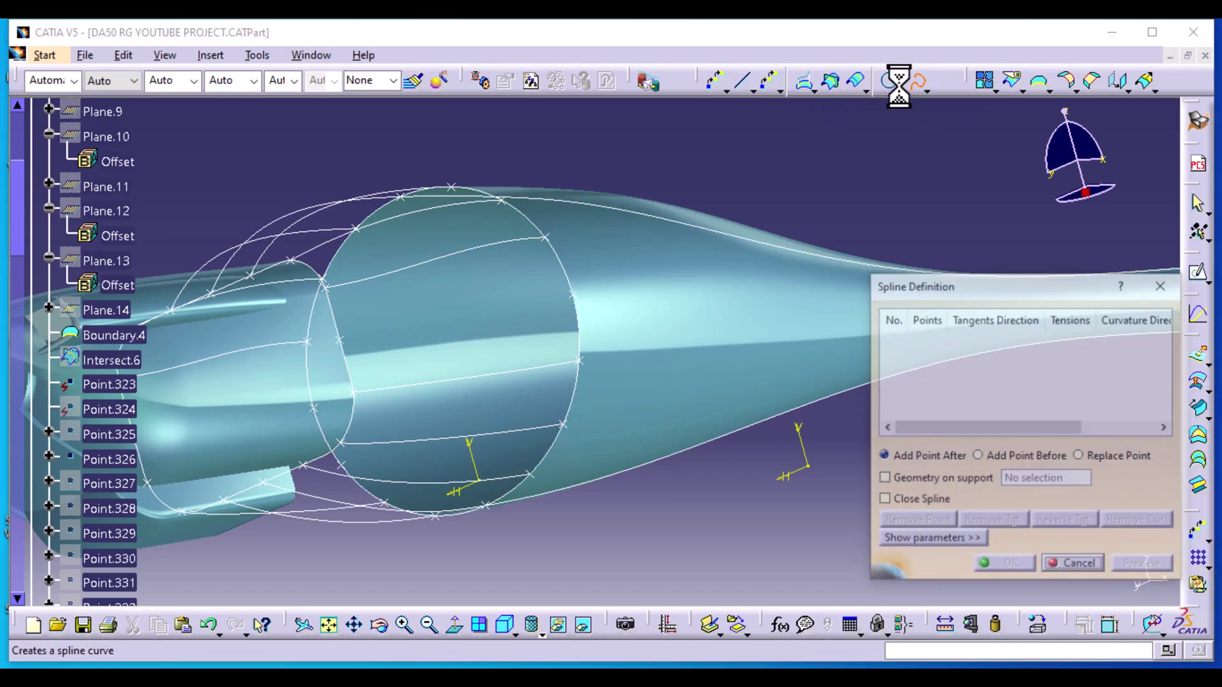
left_click(340, 336)
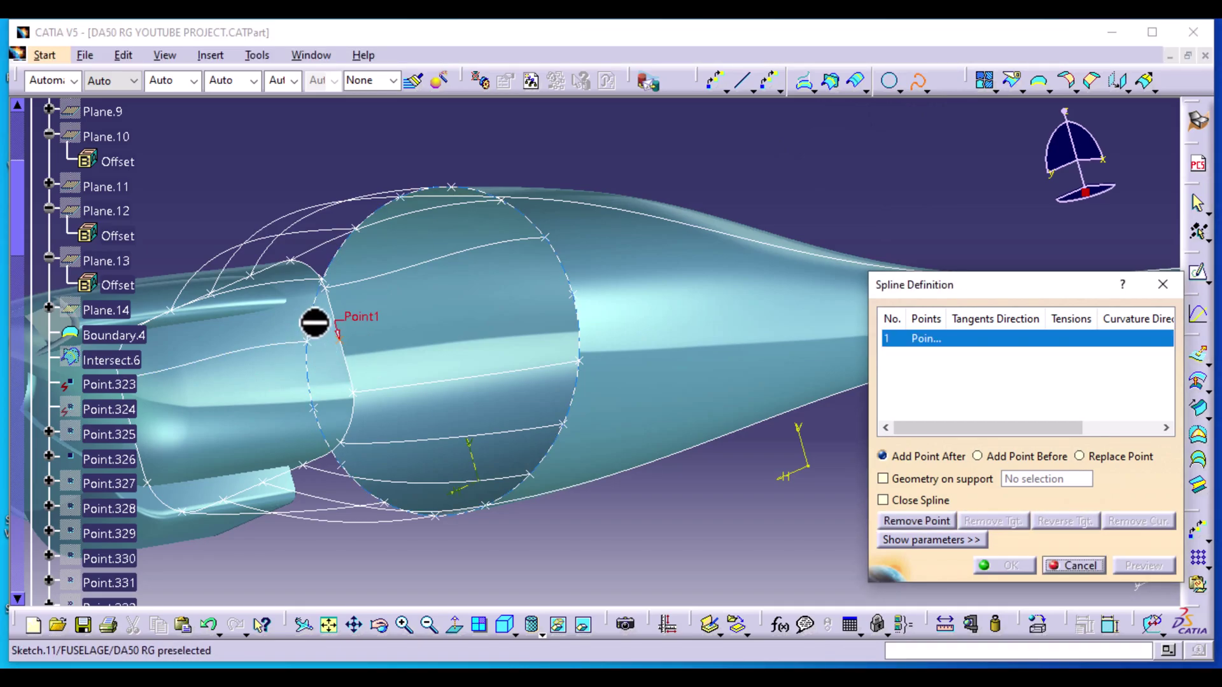
middle_click_drag(468, 274, 499, 346)
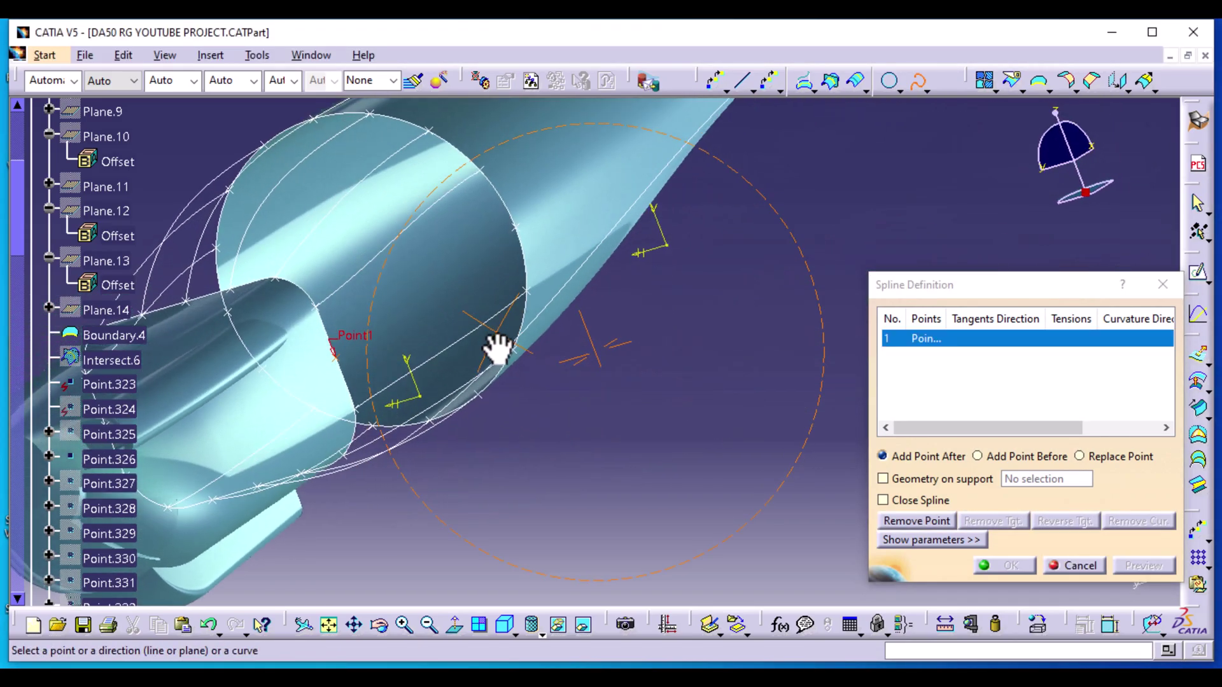
left_click(312, 328)
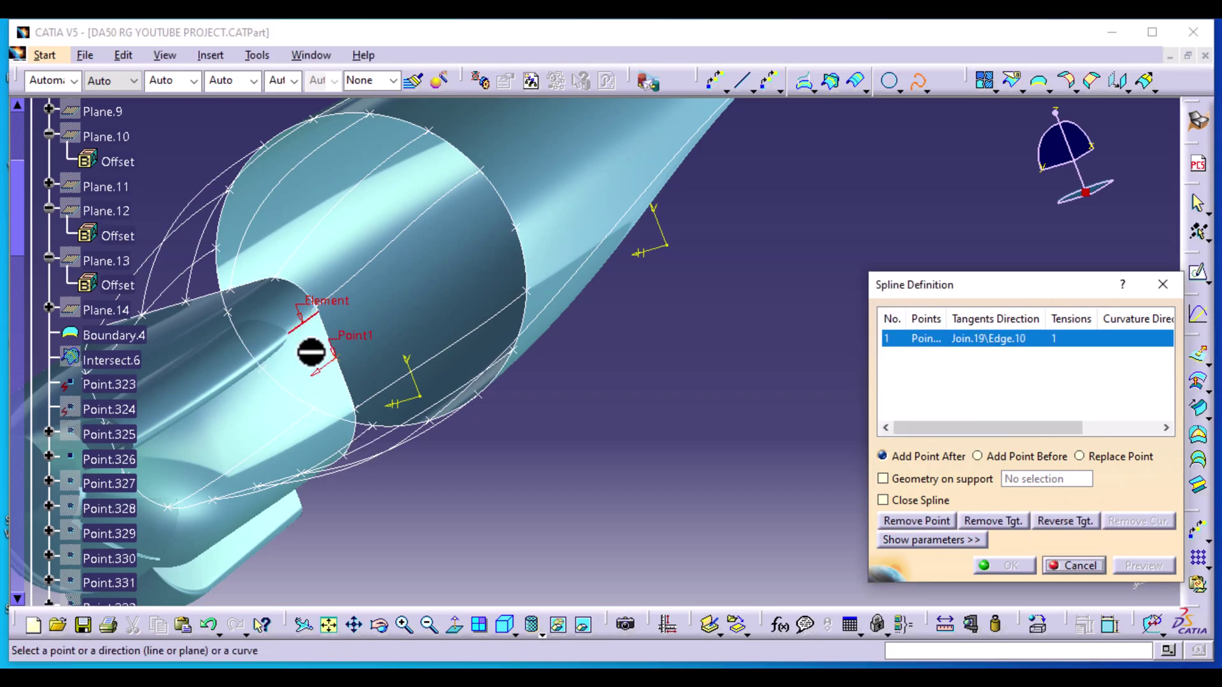
left_click(321, 373)
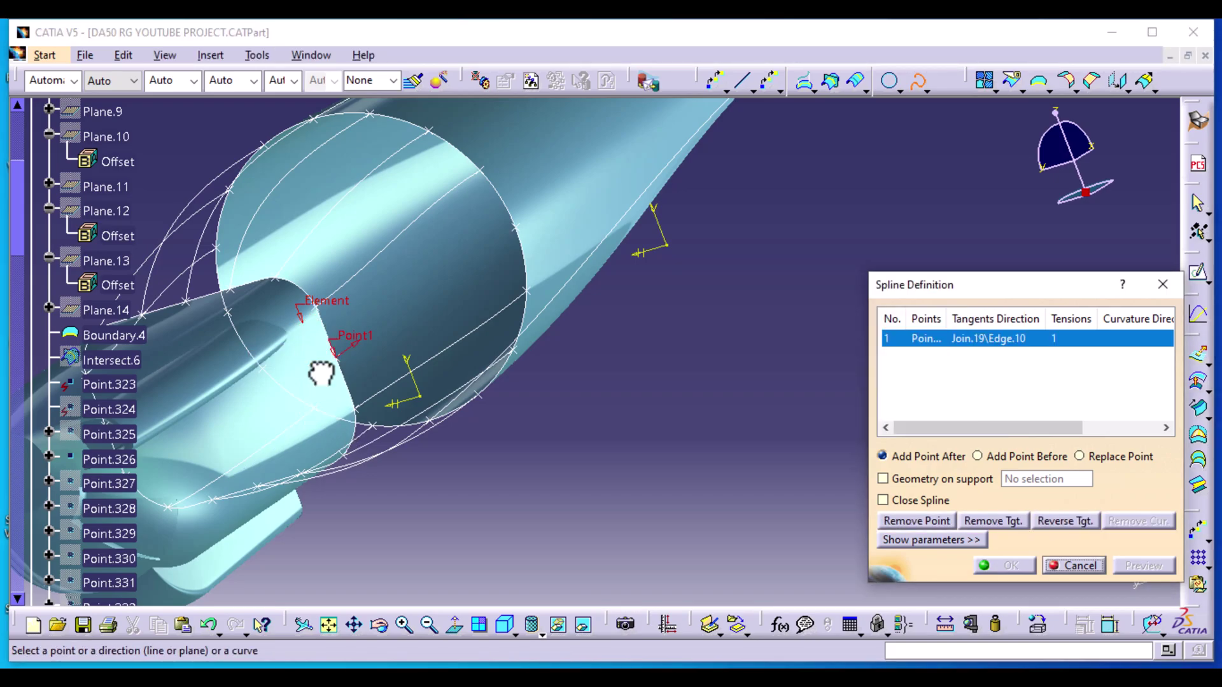
left_click(512, 223)
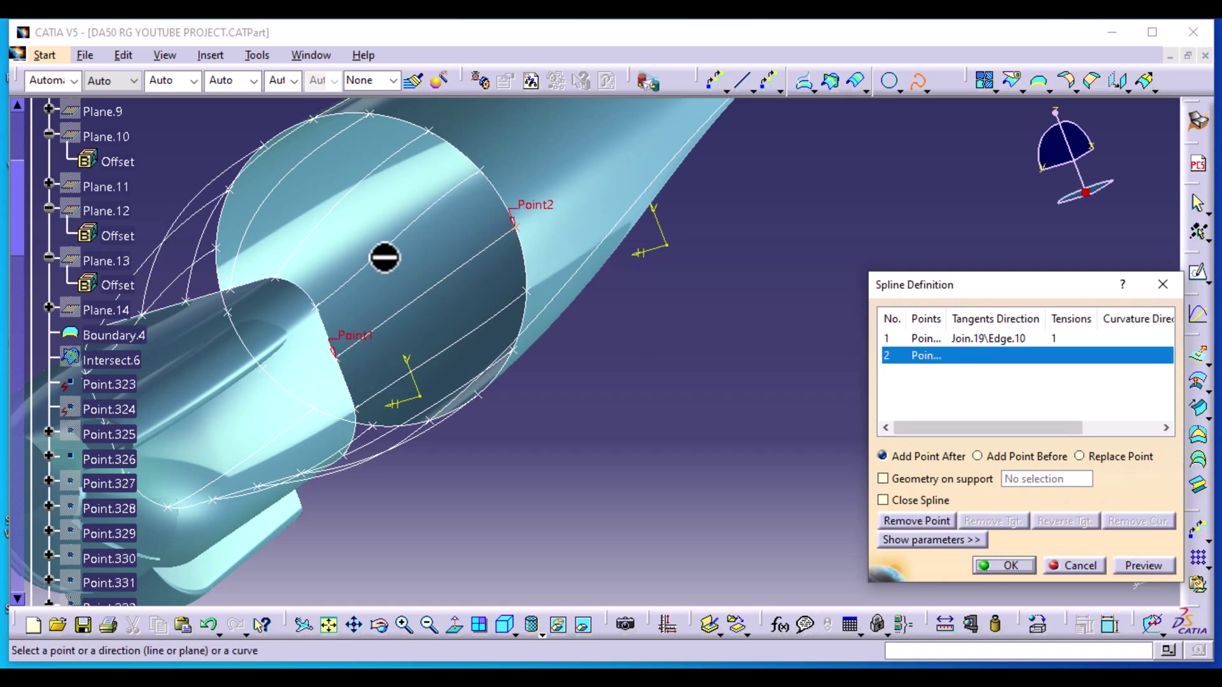
left_click(452, 193)
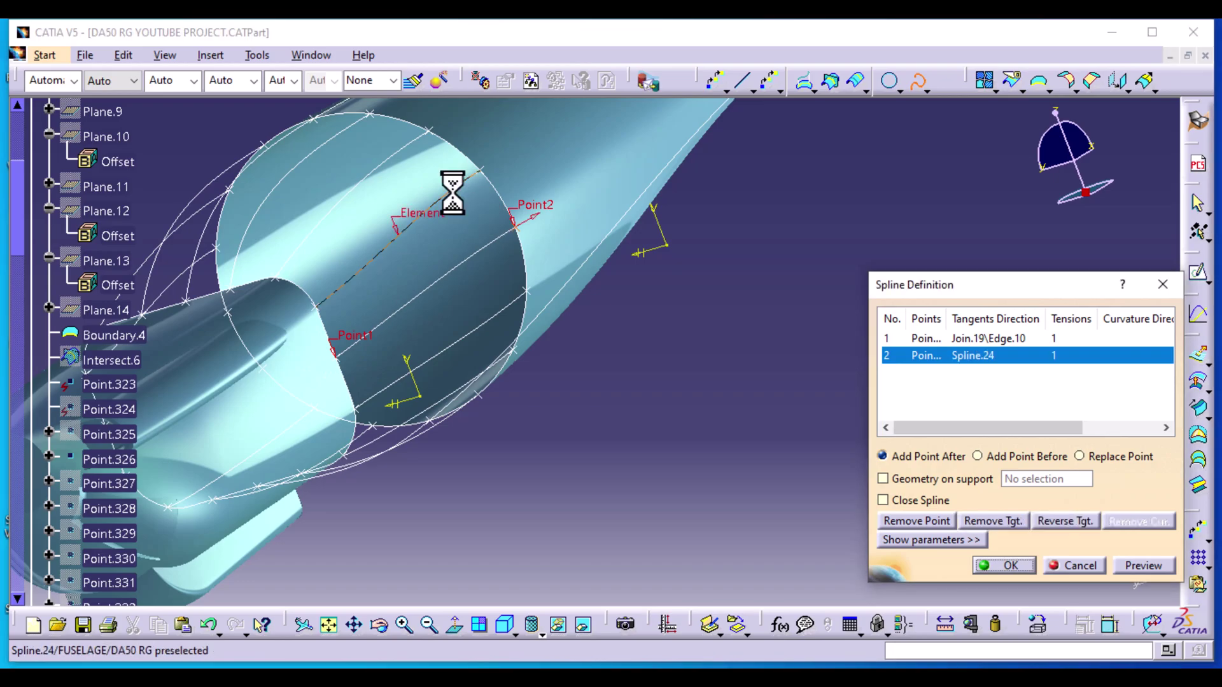
left_click(1011, 565)
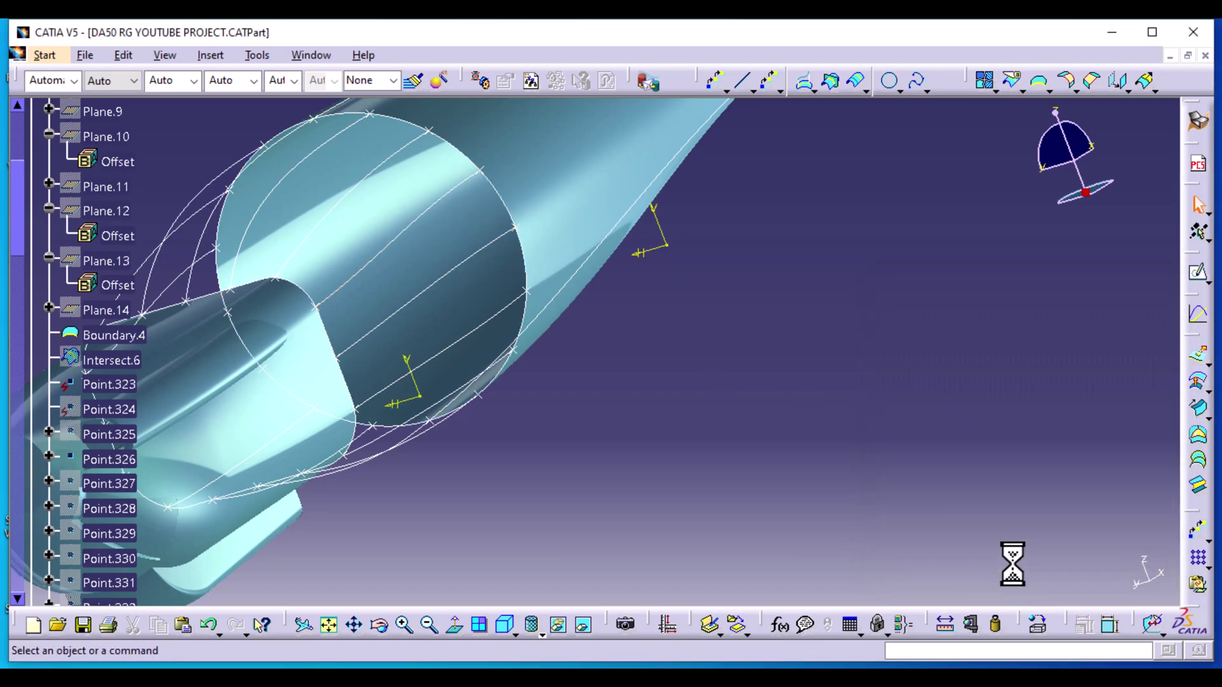
middle_click_drag(338, 540, 743, 421)
middle_click_drag(815, 503, 653, 548)
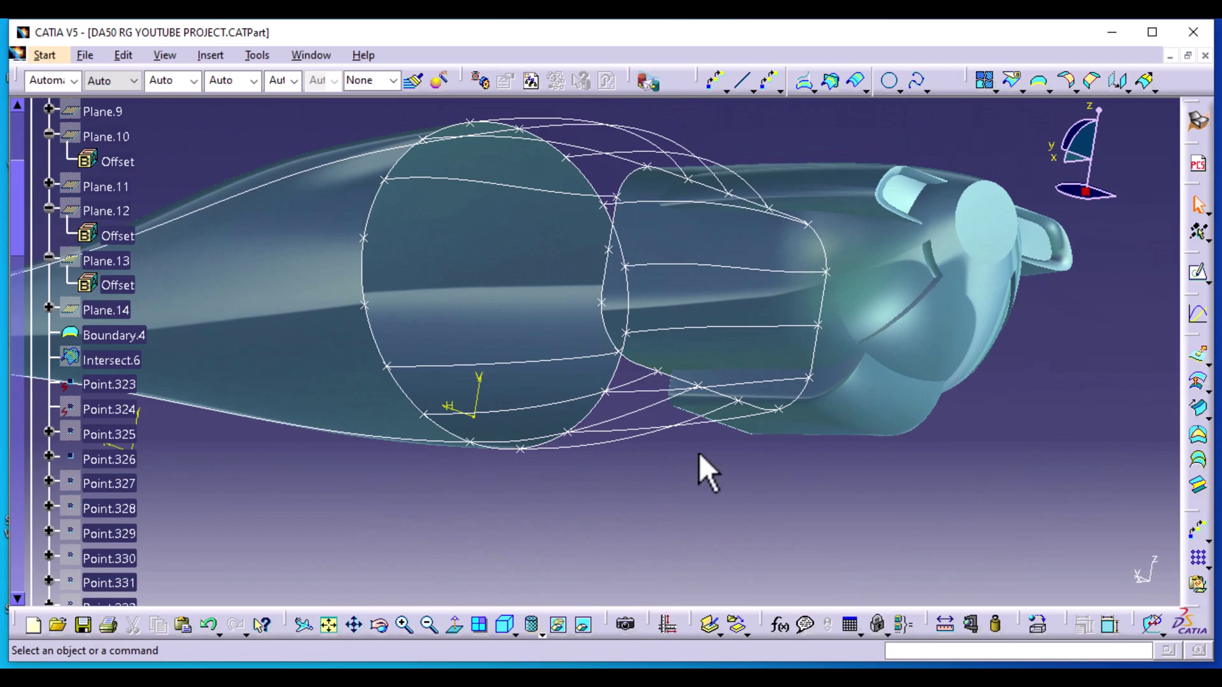
Create a second guide spline tangent to the nose edge and to Spline.29
left_click(917, 81)
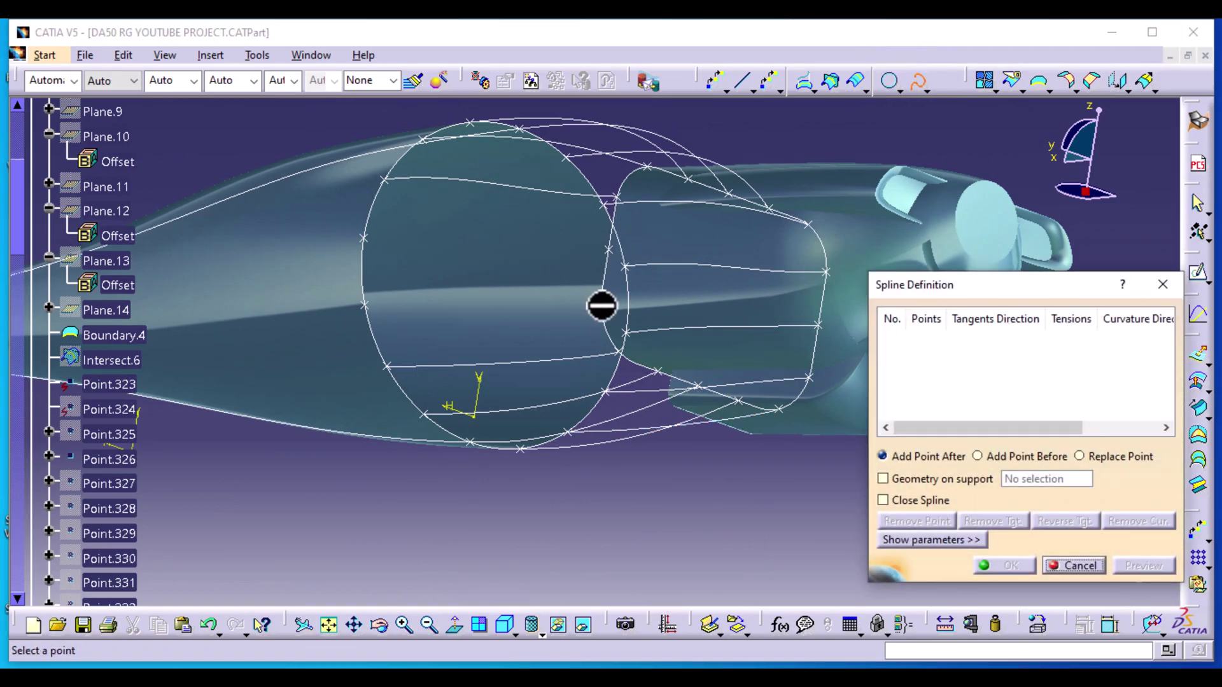
left_click(603, 302)
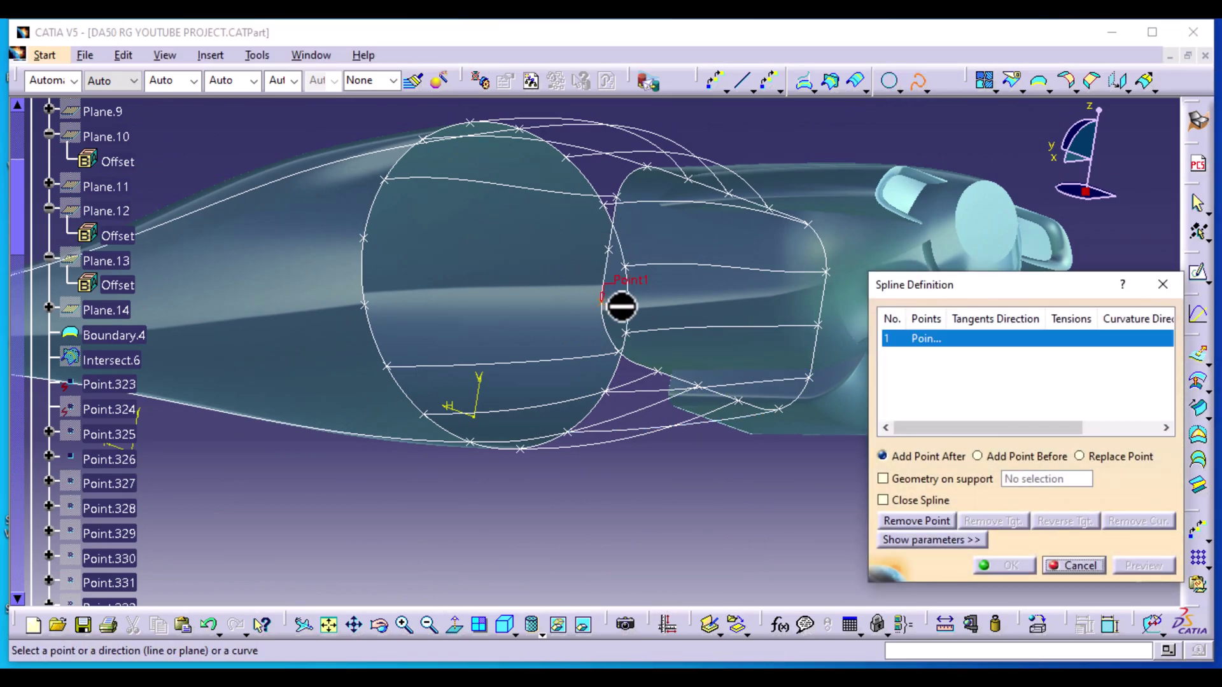
left_click(664, 288)
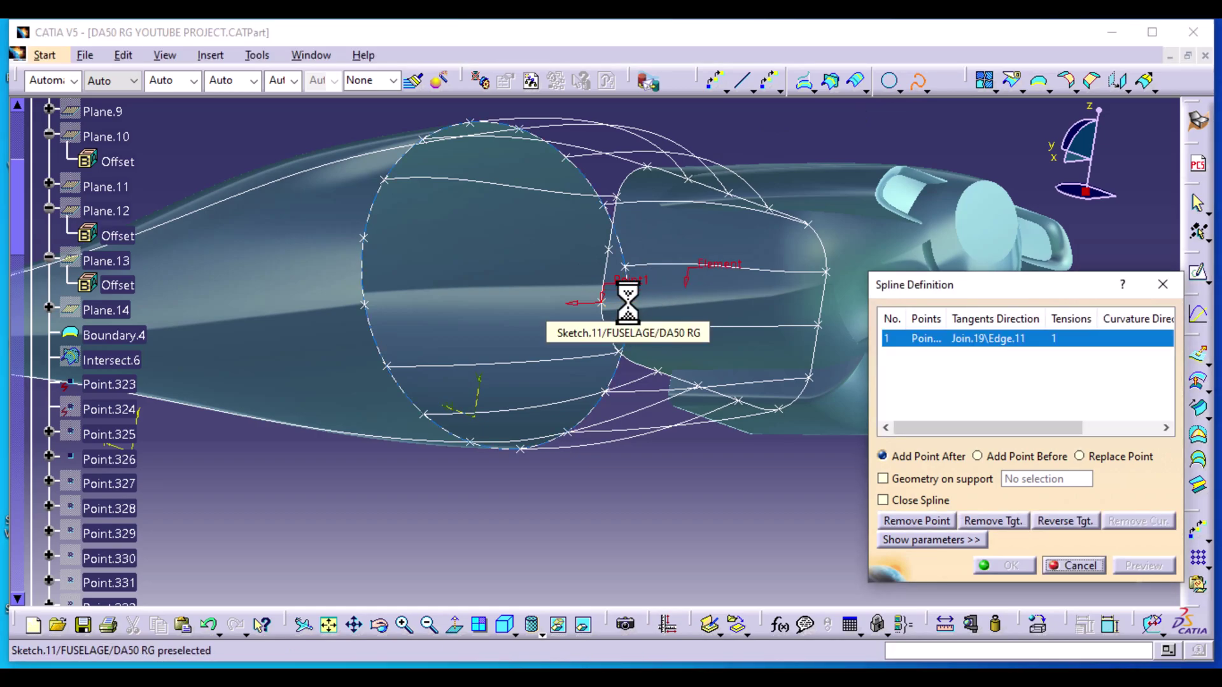
left_click(365, 302)
left_click(412, 366)
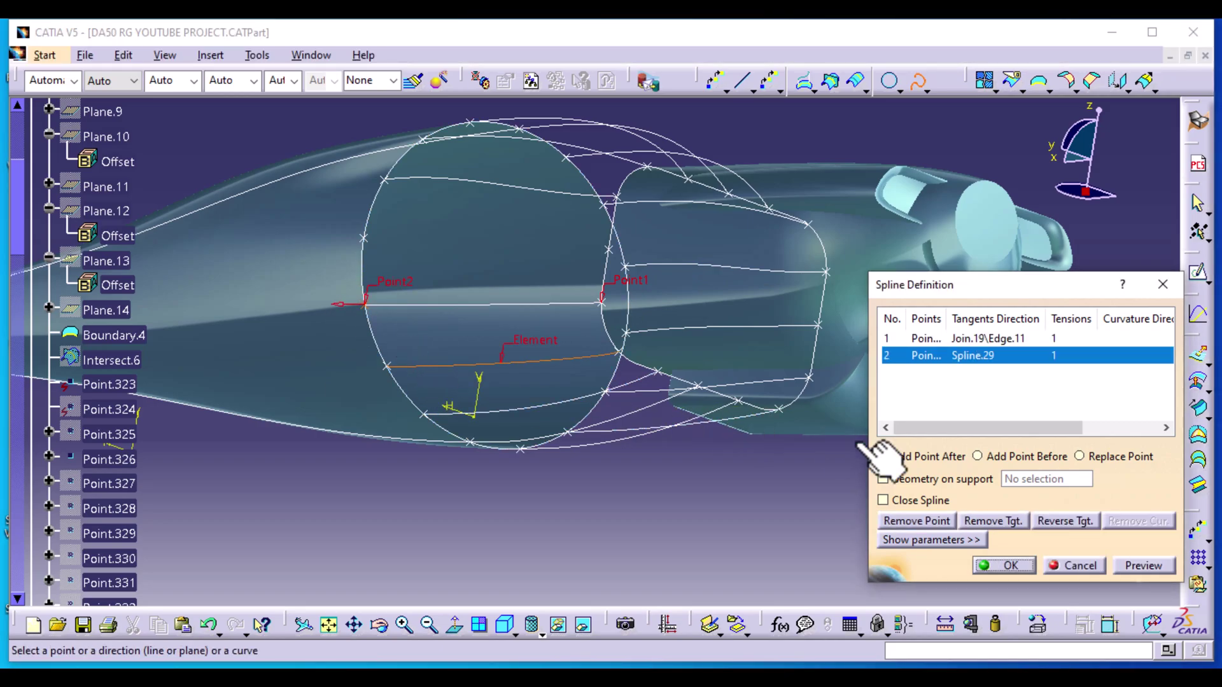
left_click(1007, 556)
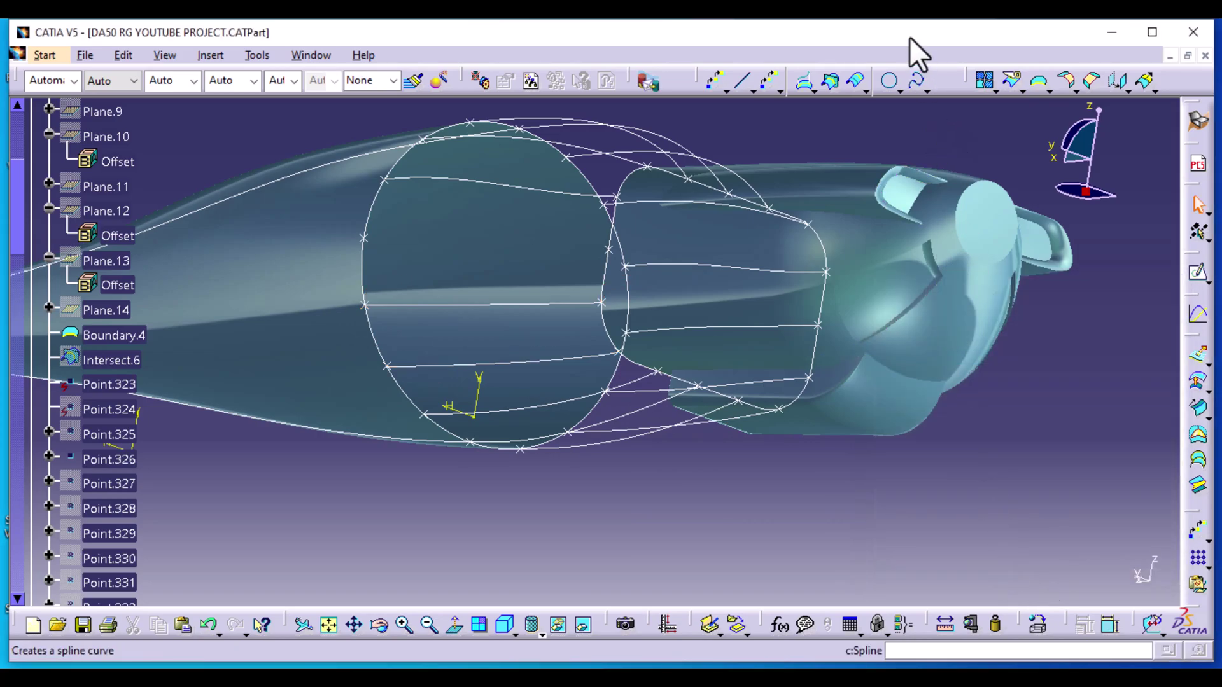
Start another guide spline but cancel it after choosing the wrong tangent reference
left_click(917, 79)
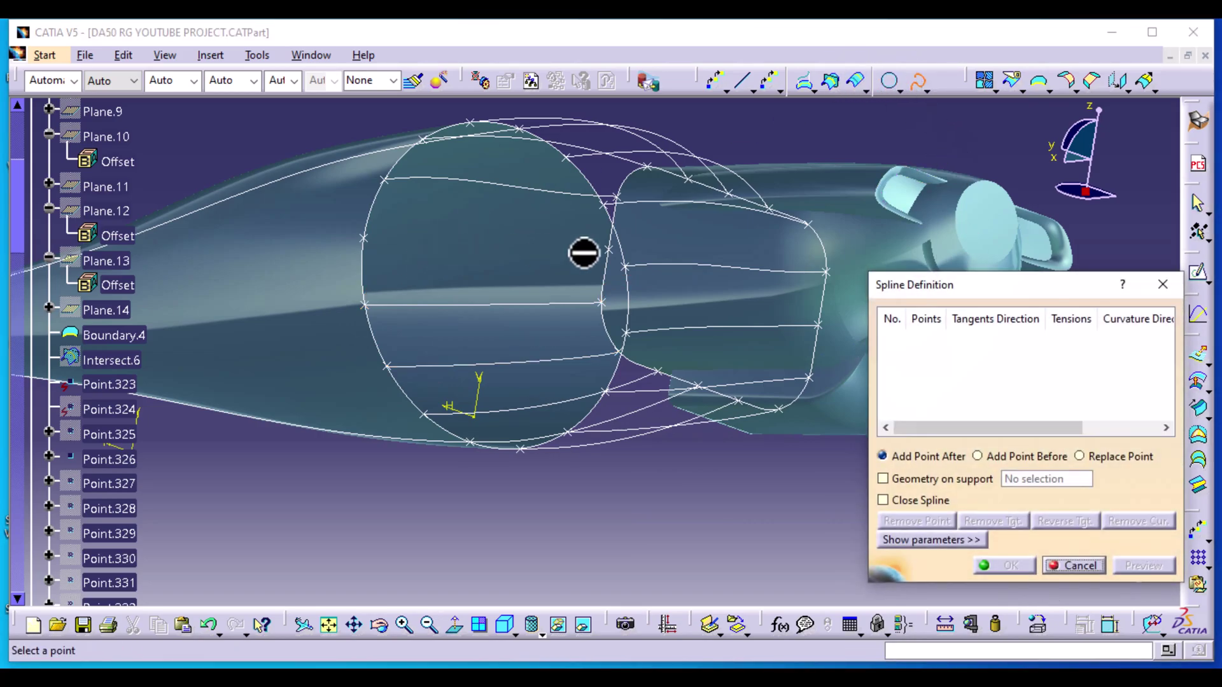
left_click(612, 253)
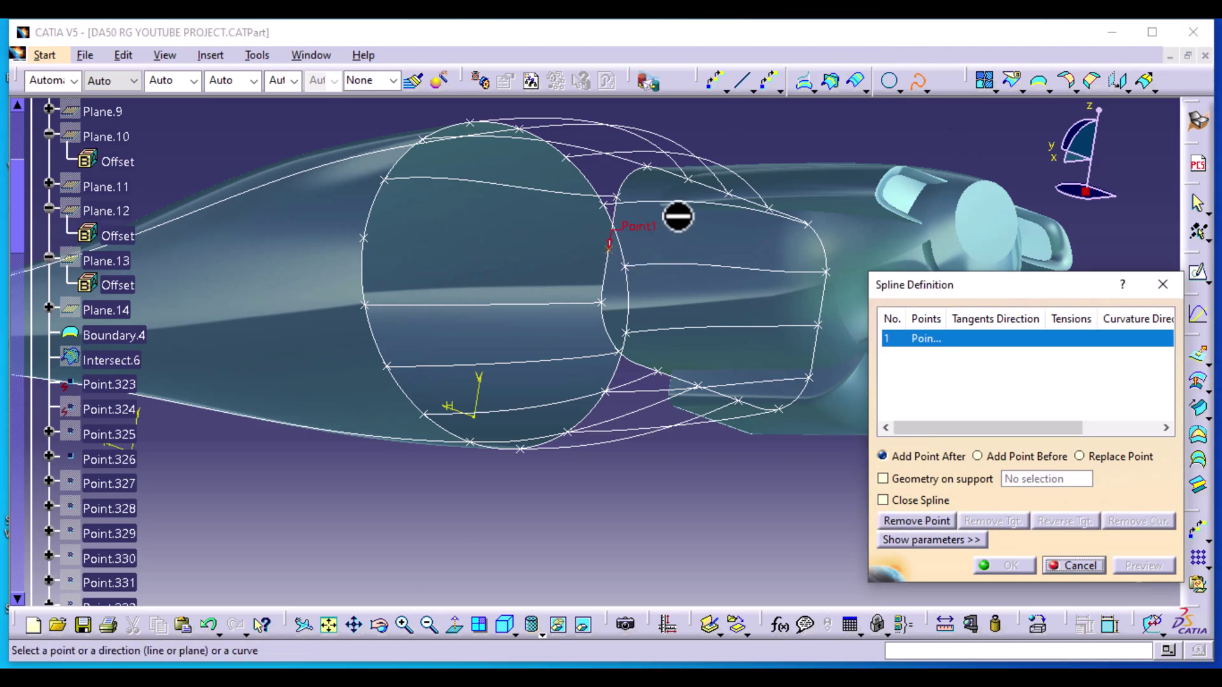
middle_click_drag(665, 260, 638, 279)
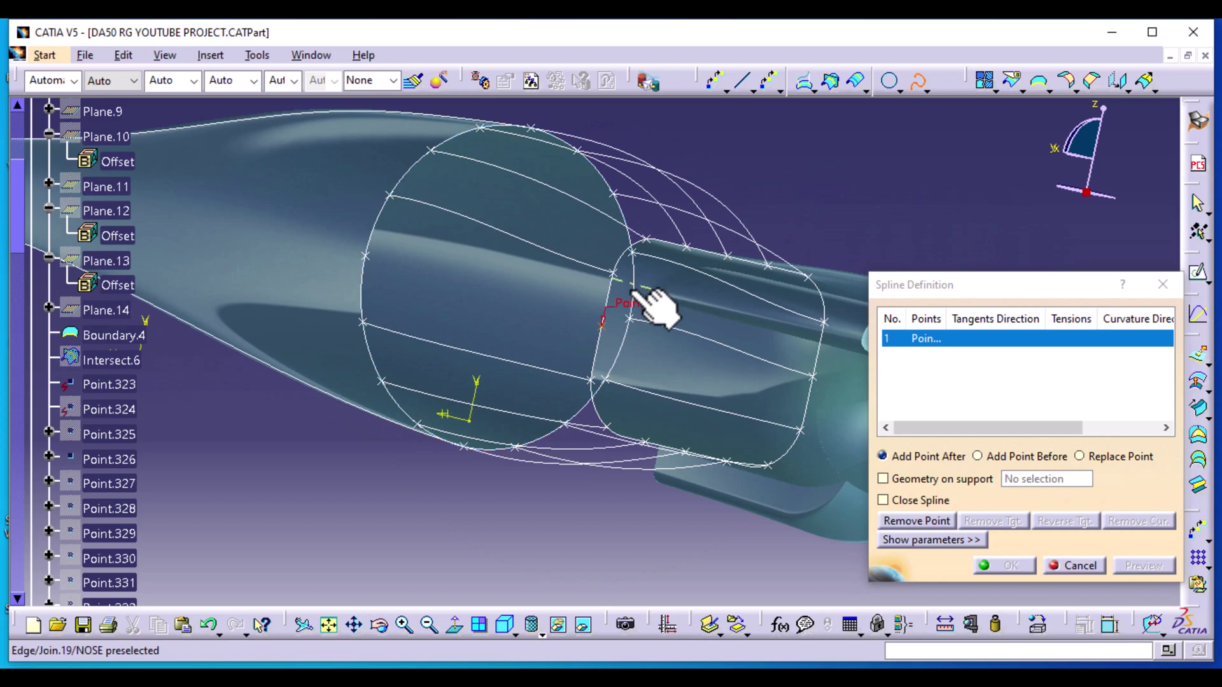
left_click(638, 279)
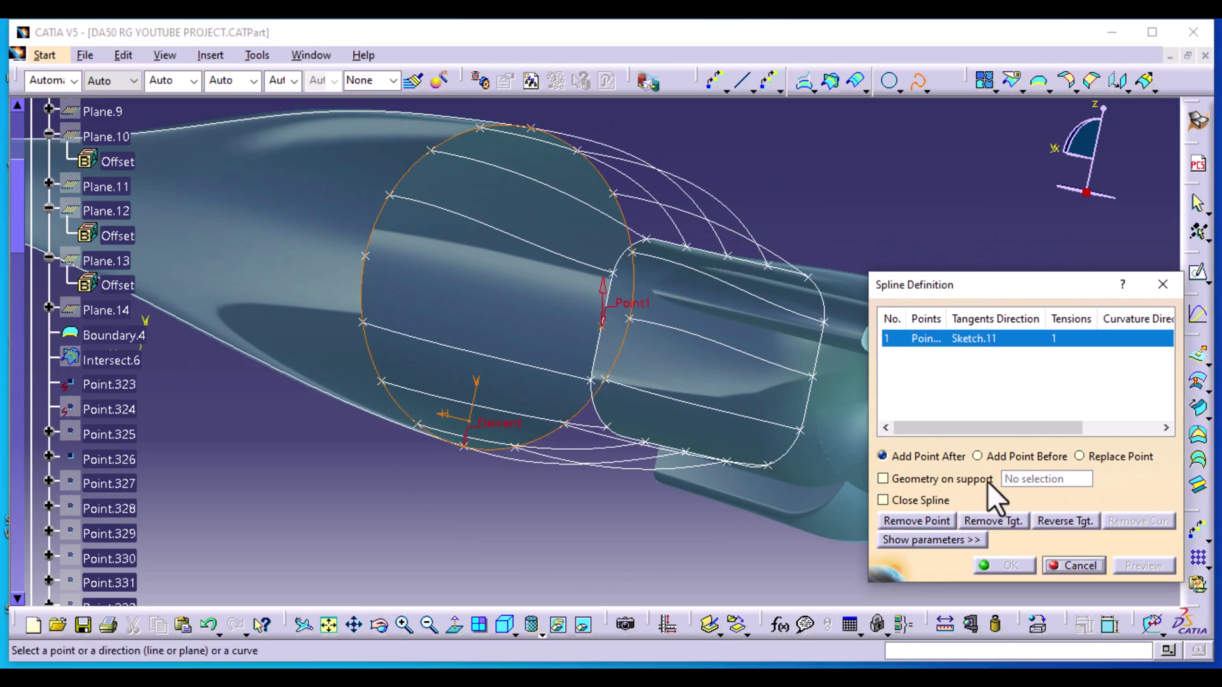
left_click(1081, 566)
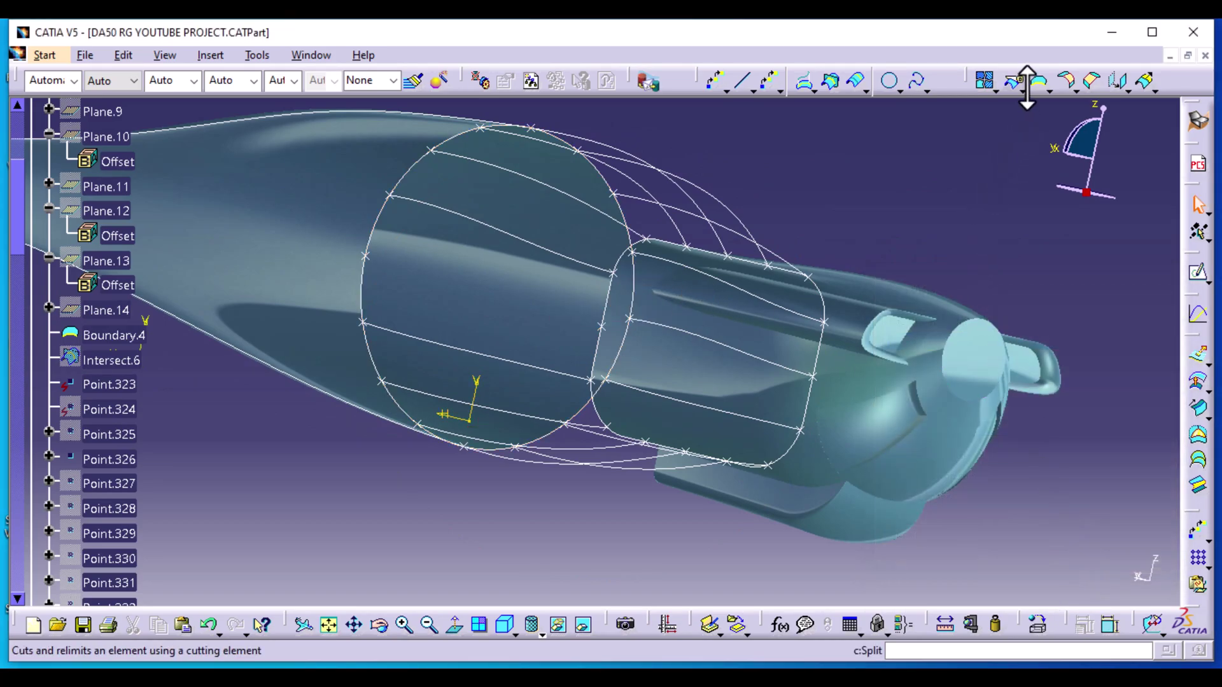
Create the third guide spline tangent to the nose edge (reversed) and to Spline.25
left_click(918, 82)
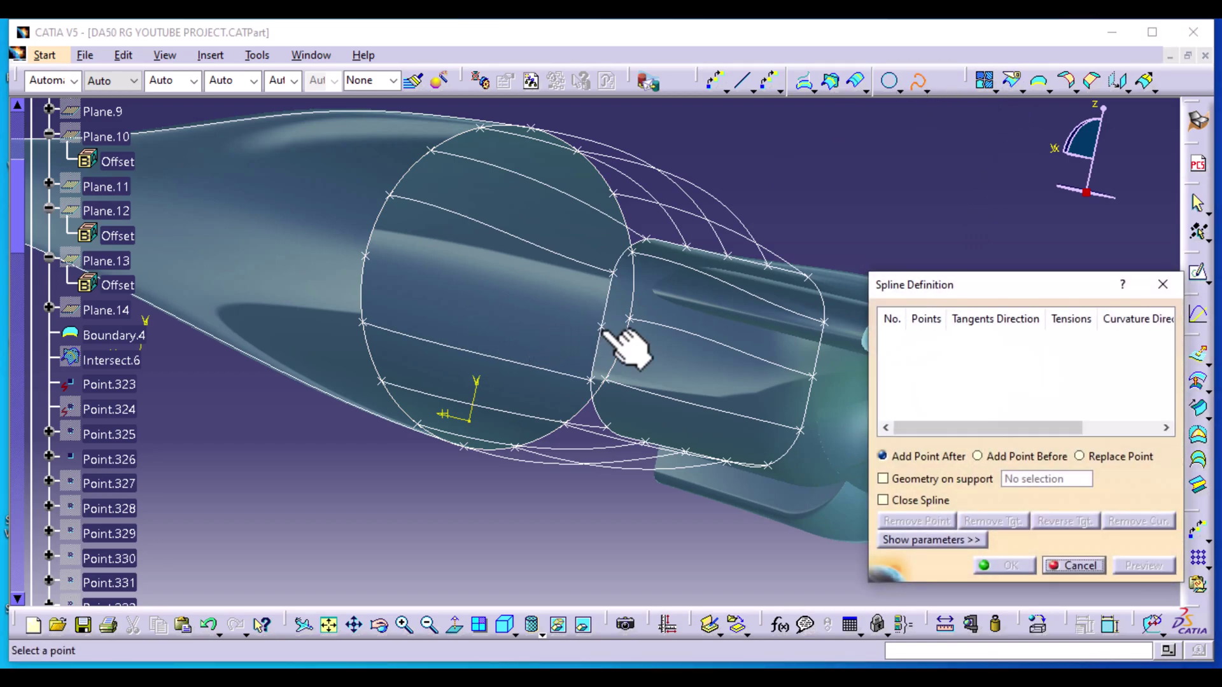
left_click(630, 299)
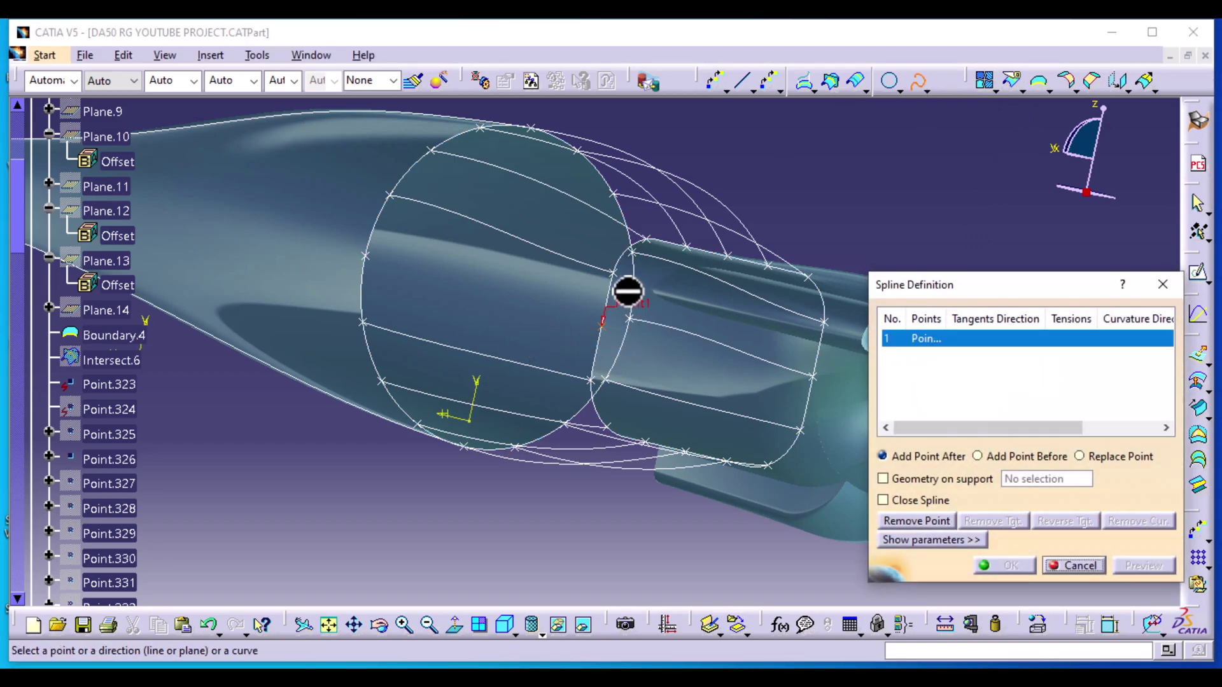
left_click(632, 286)
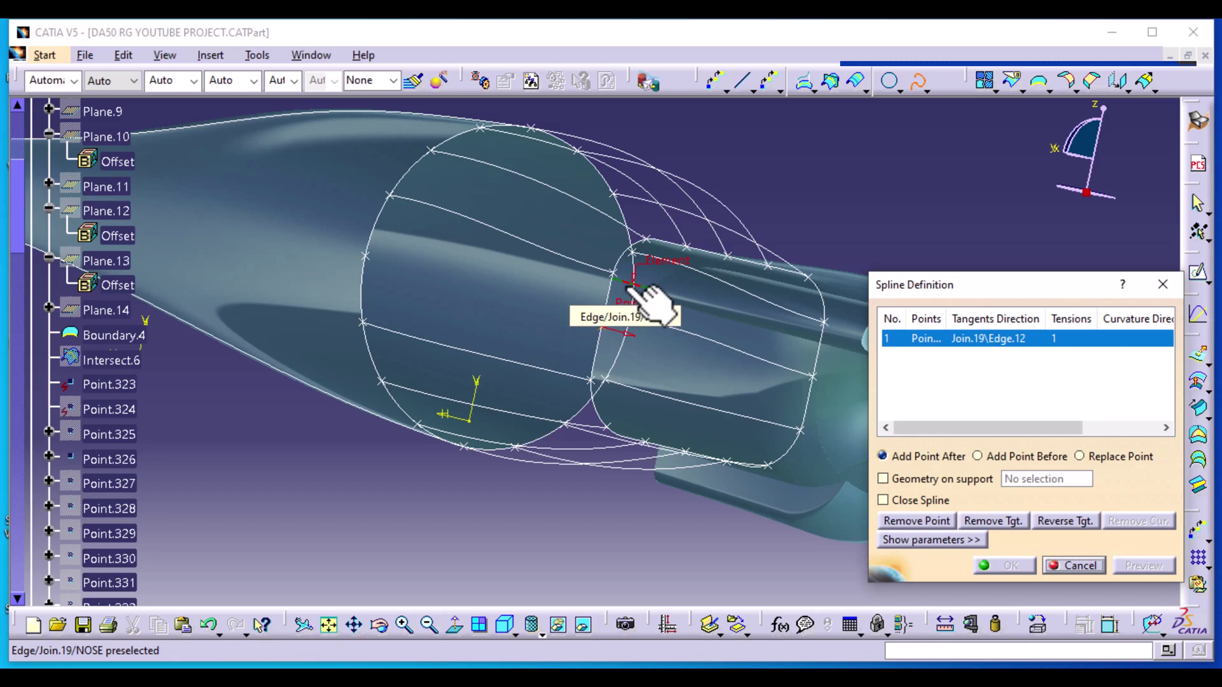
left_click(630, 335)
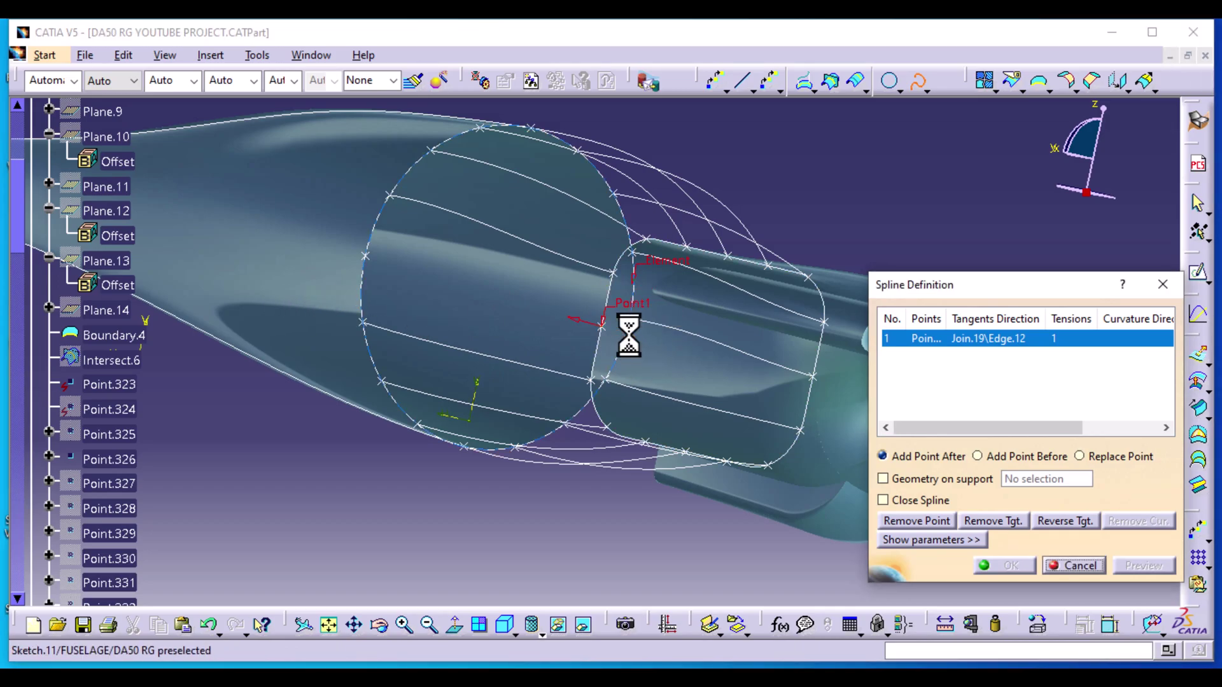
left_click(365, 257)
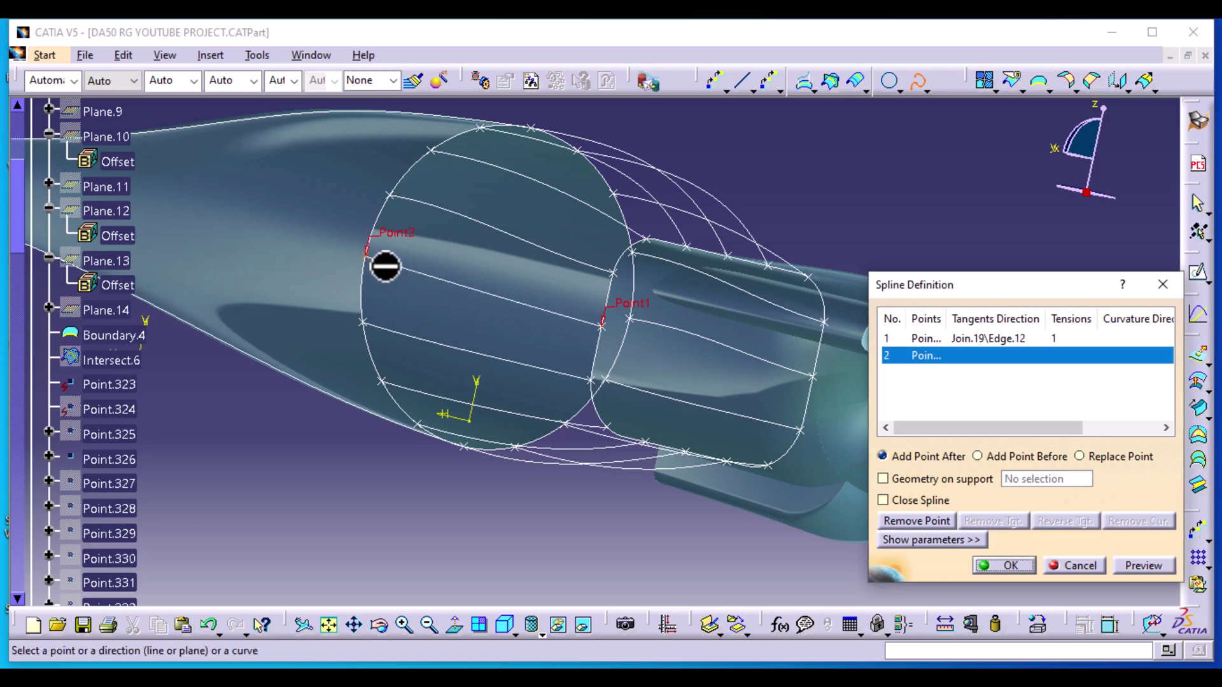
left_click(413, 202)
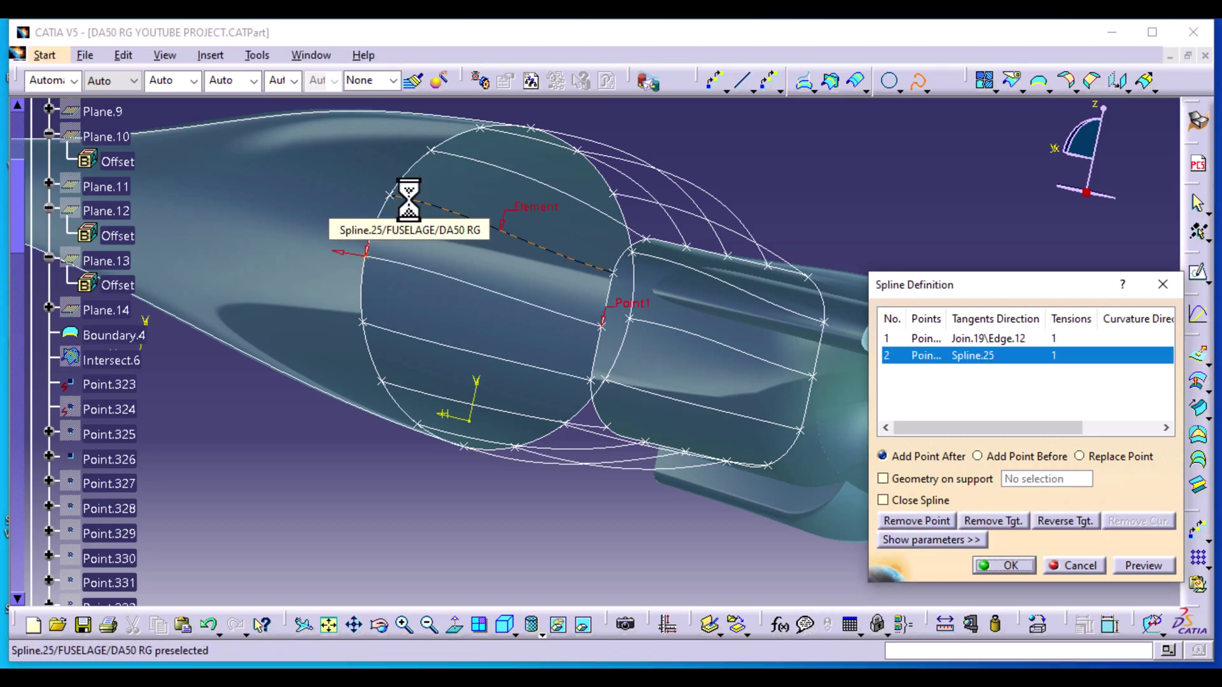
left_click(1002, 564)
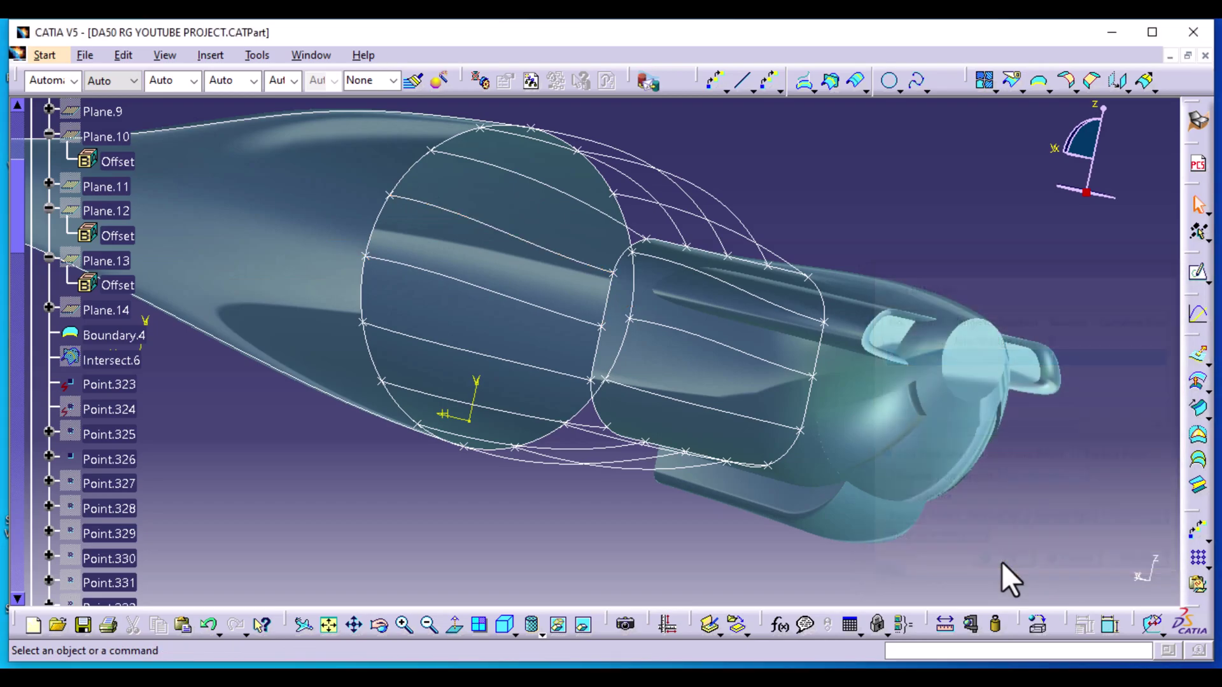
middle_click_drag(936, 217, 459, 299)
middle_click_drag(531, 527, 464, 408)
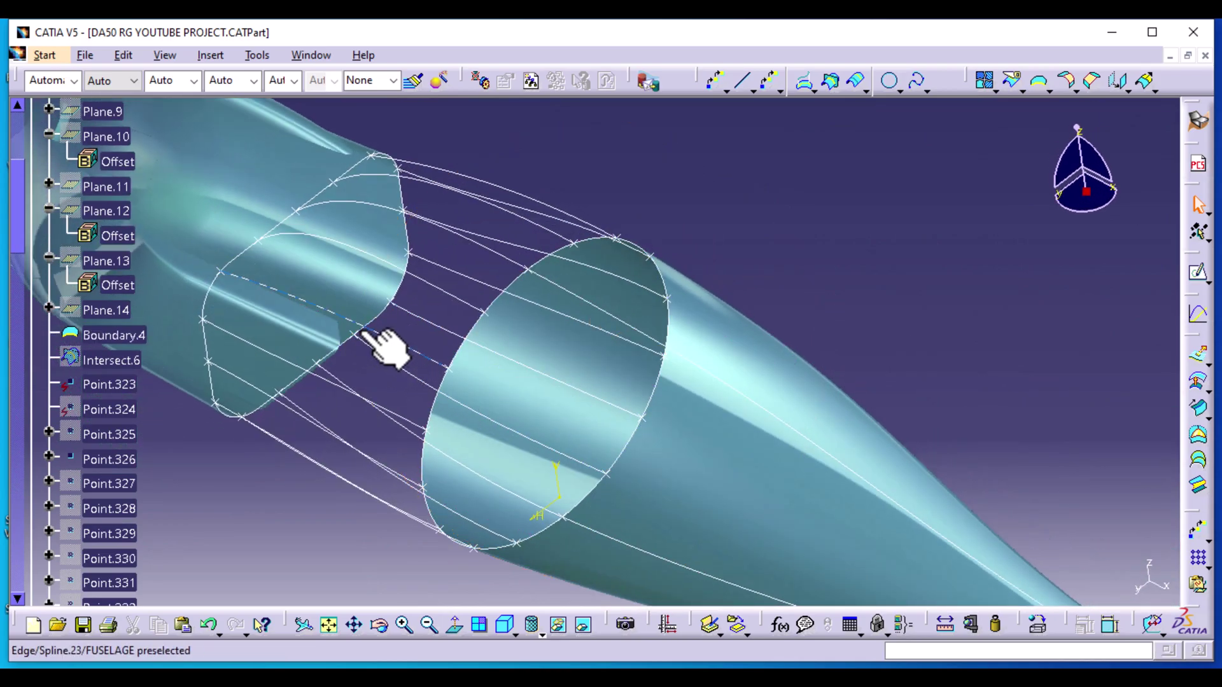
middle_click_drag(651, 179, 572, 354)
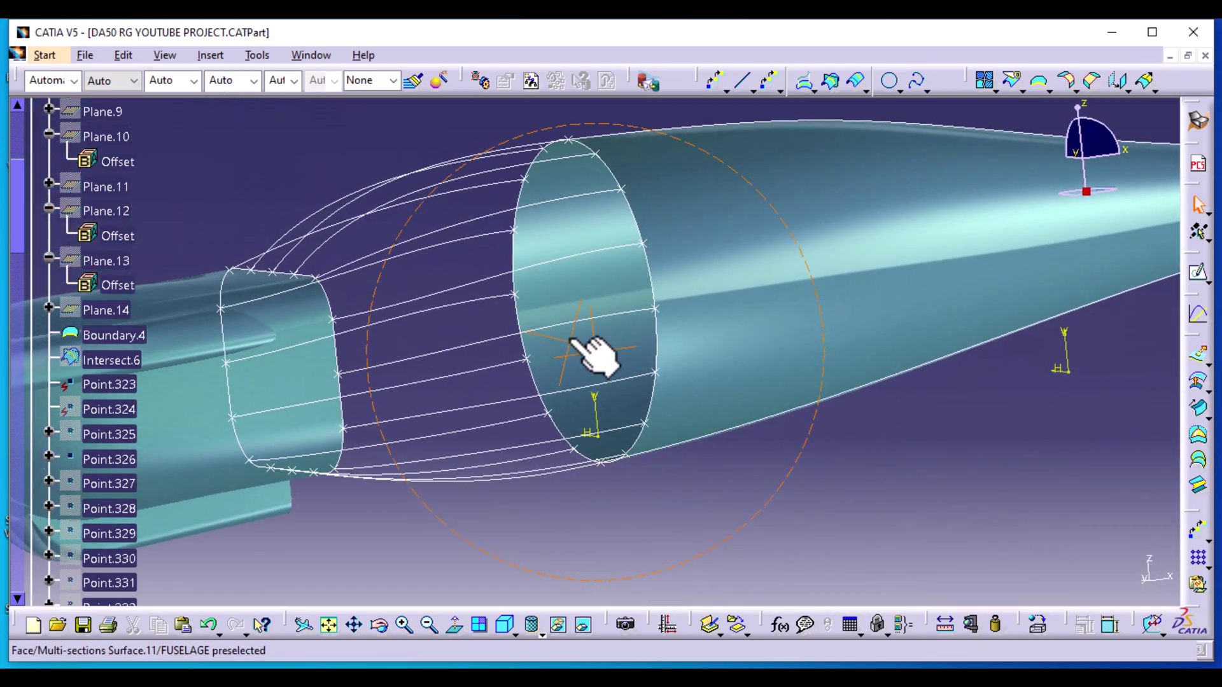
middle_click_drag(310, 192, 477, 286)
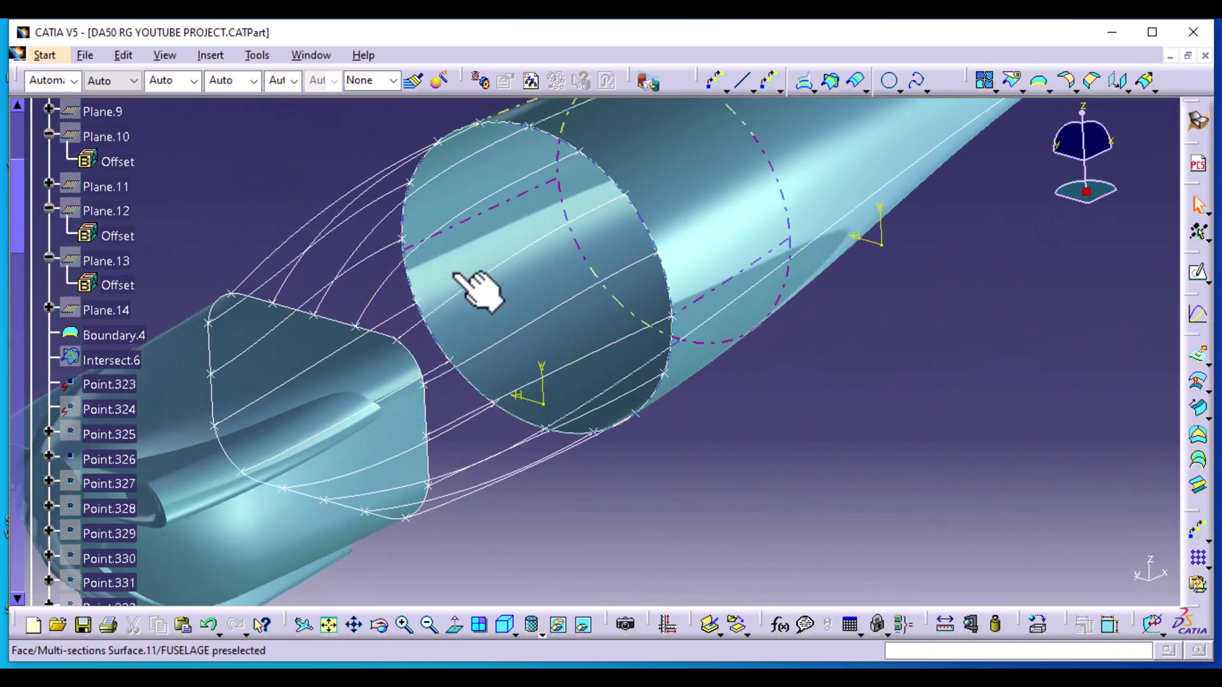
Start a multi-sections surface with Boundary.4 and Sketch.11 as its two sections
left_click(1202, 463)
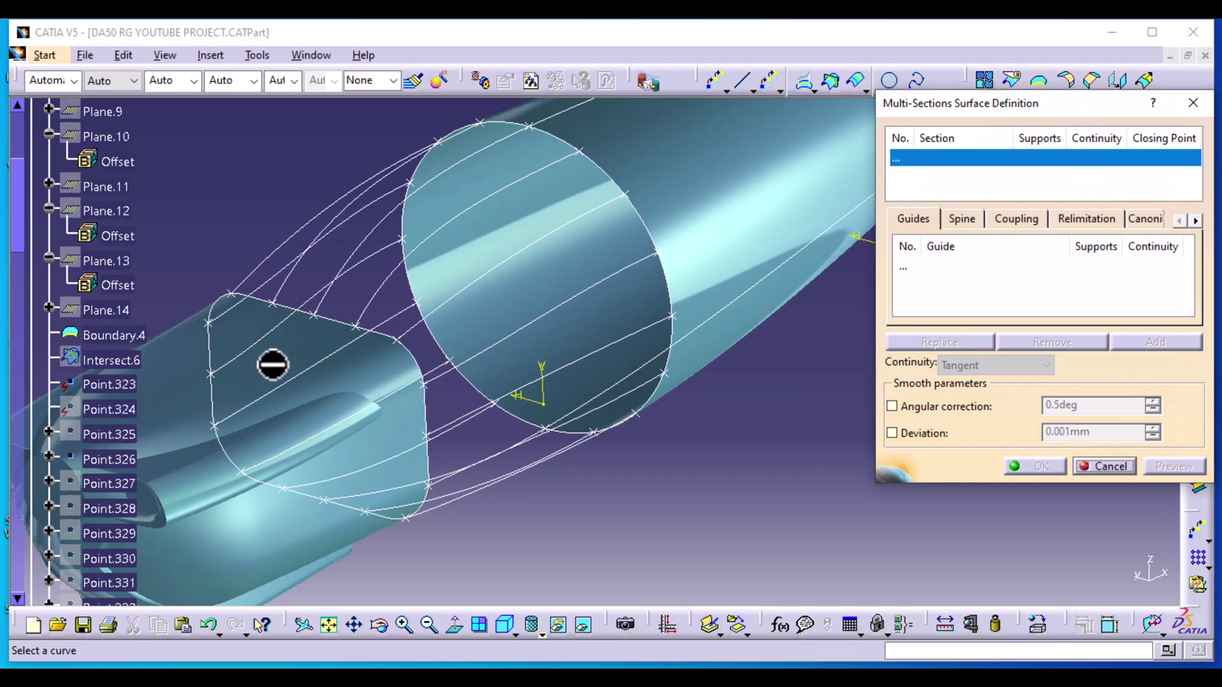
left_click(415, 354)
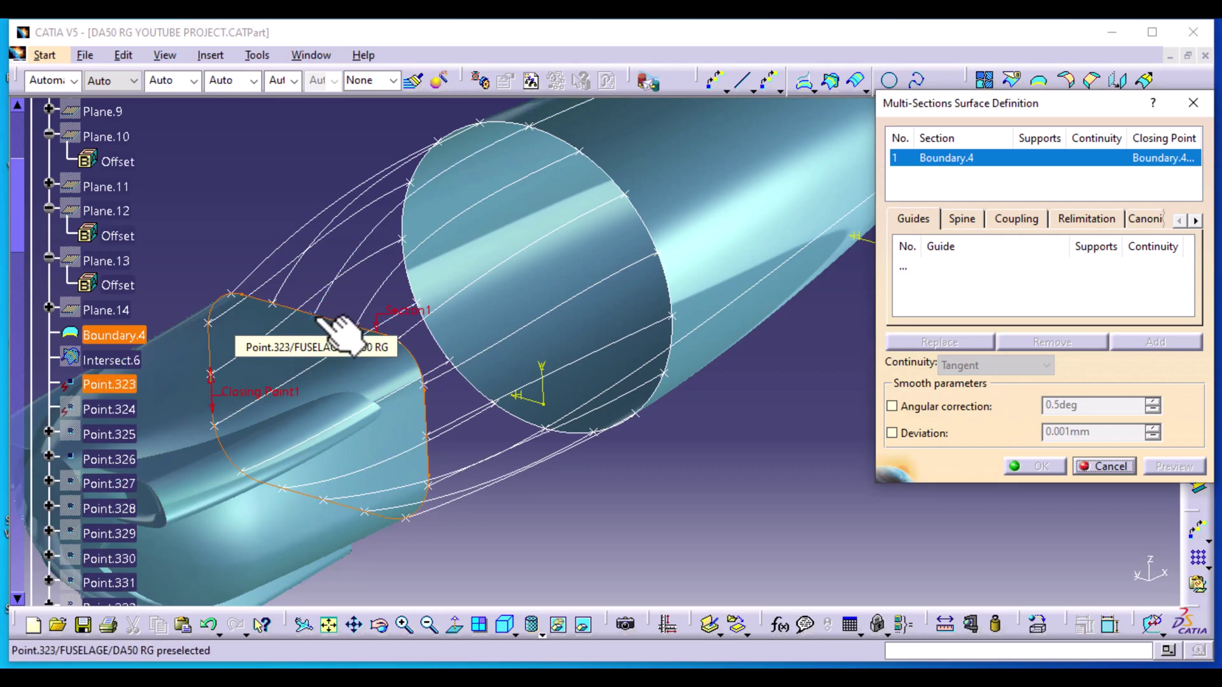
middle_click(552, 510)
middle_click_drag(545, 508, 376, 437)
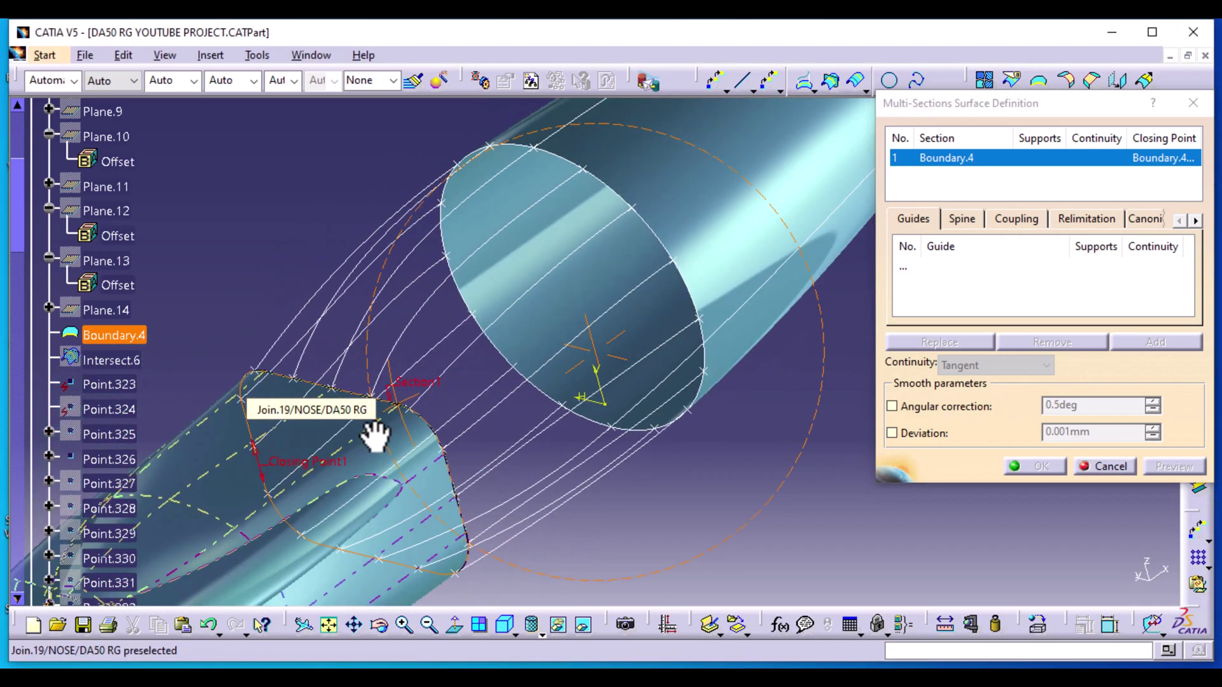
left_click(621, 192)
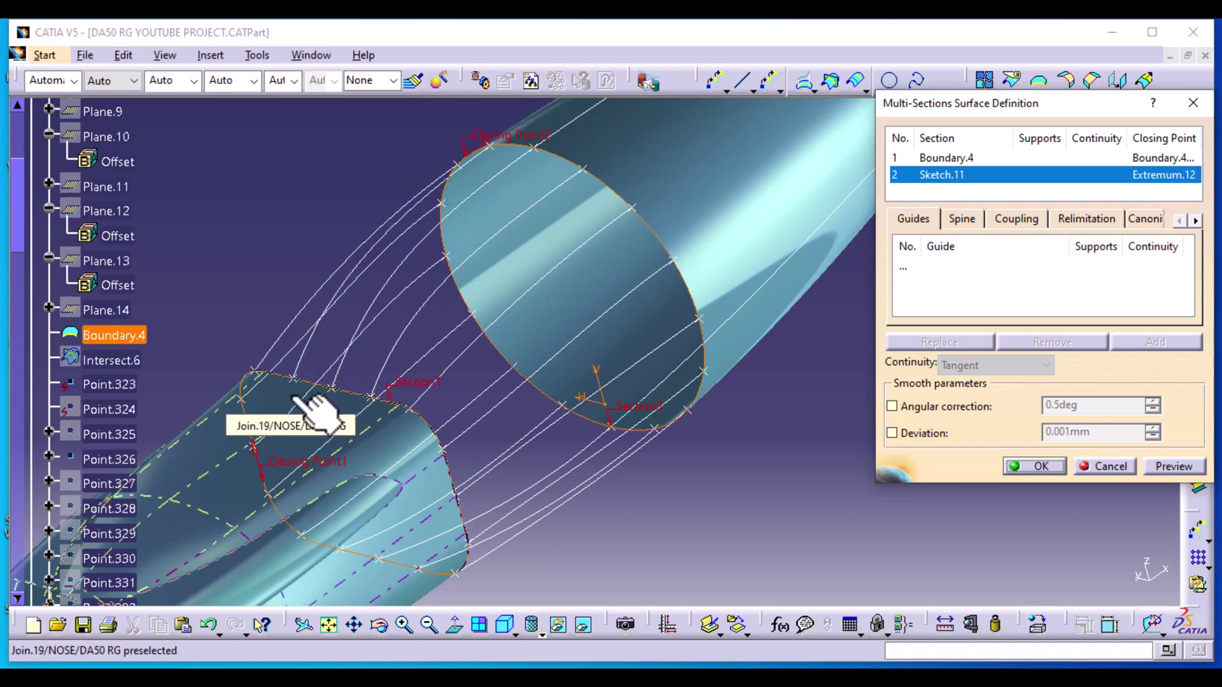
Replace the closing points with Point.326 on Sketch.11 and Point.323 on Boundary.4
middle_click_drag(616, 544, 723, 578)
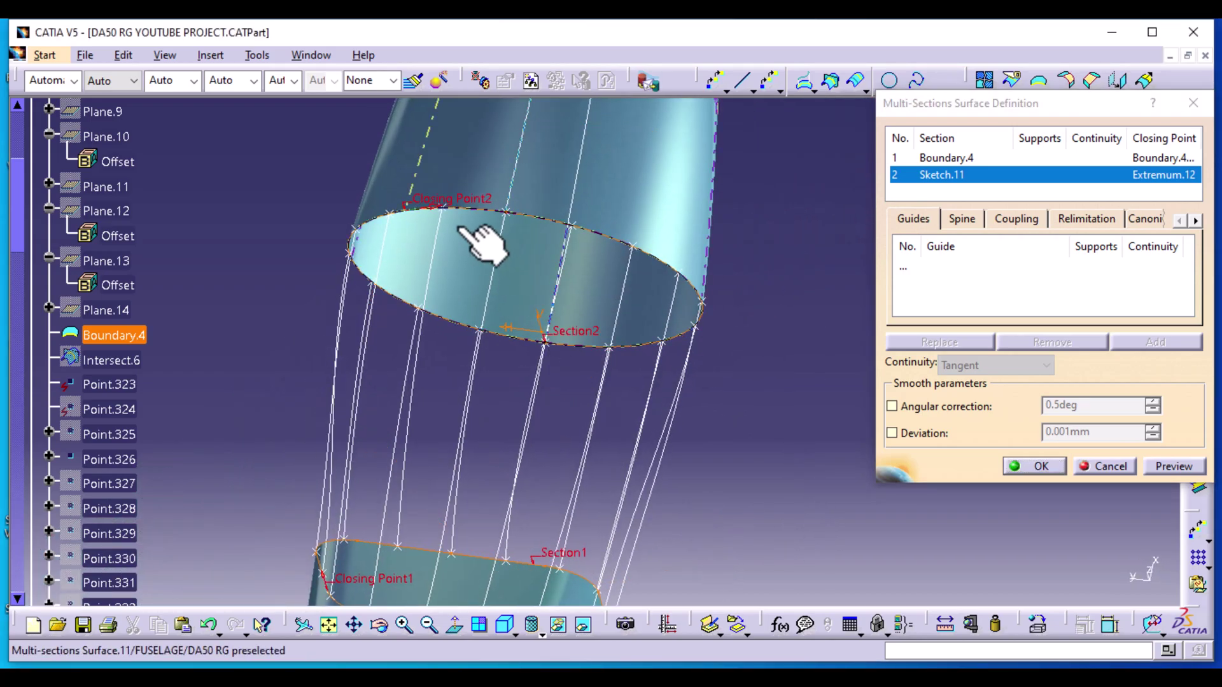
right_click(453, 199)
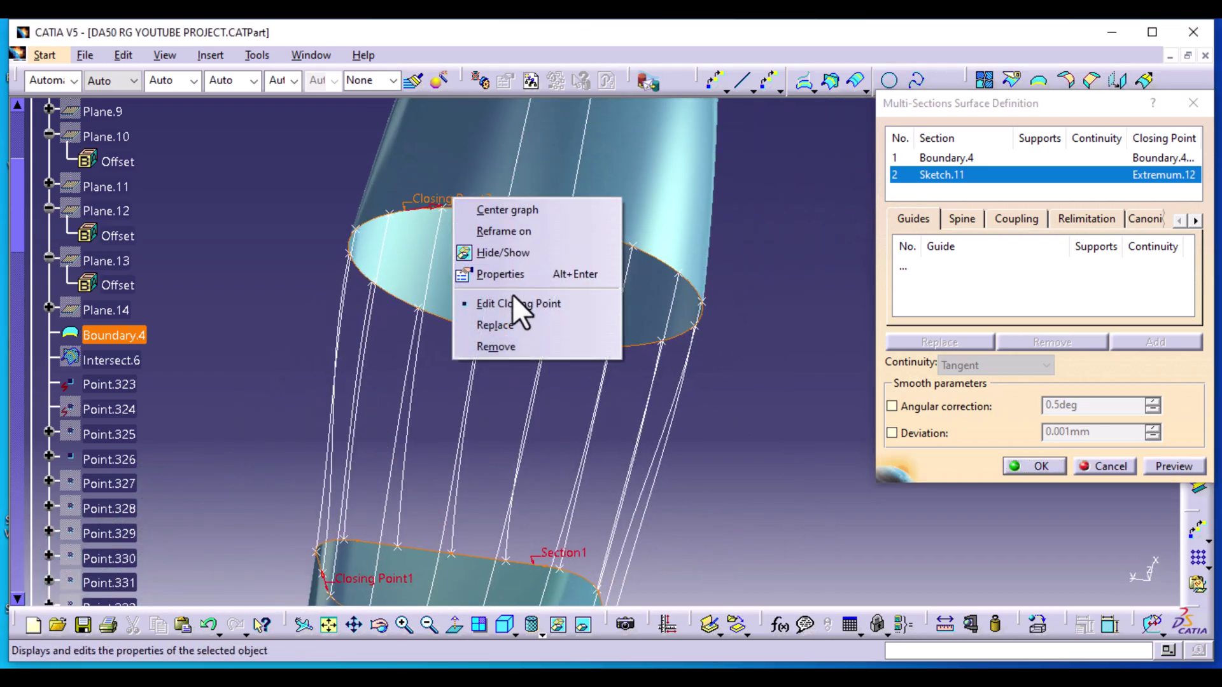
left_click(537, 329)
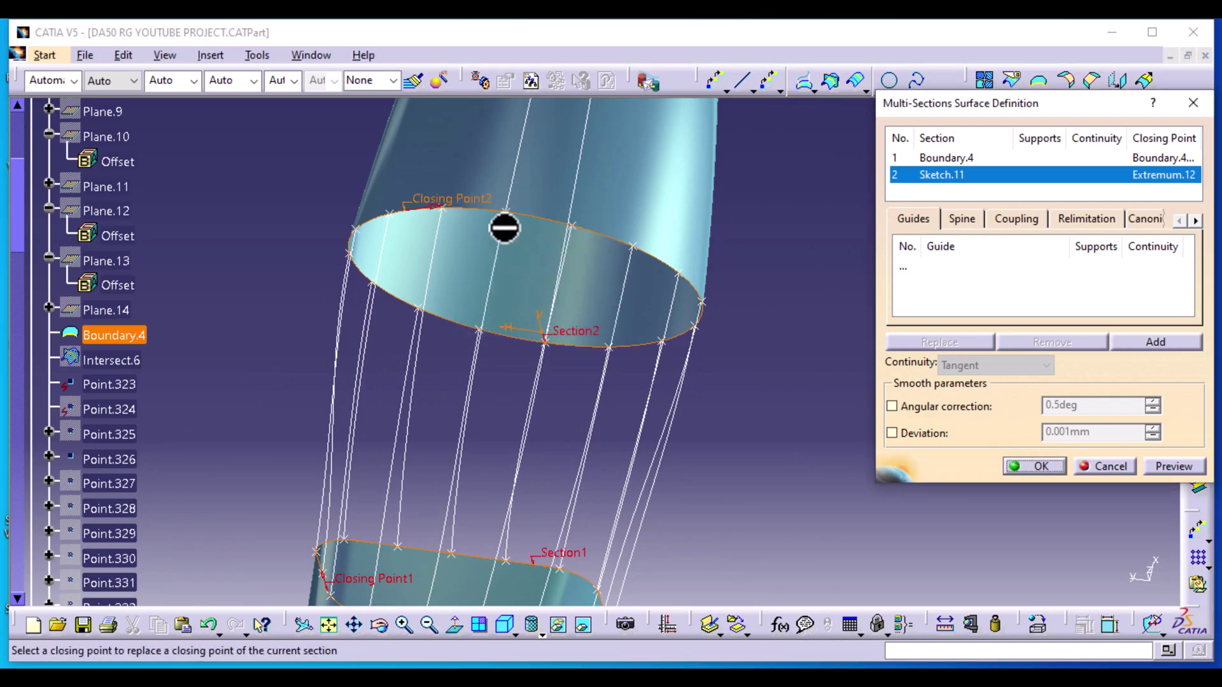
left_click(508, 213)
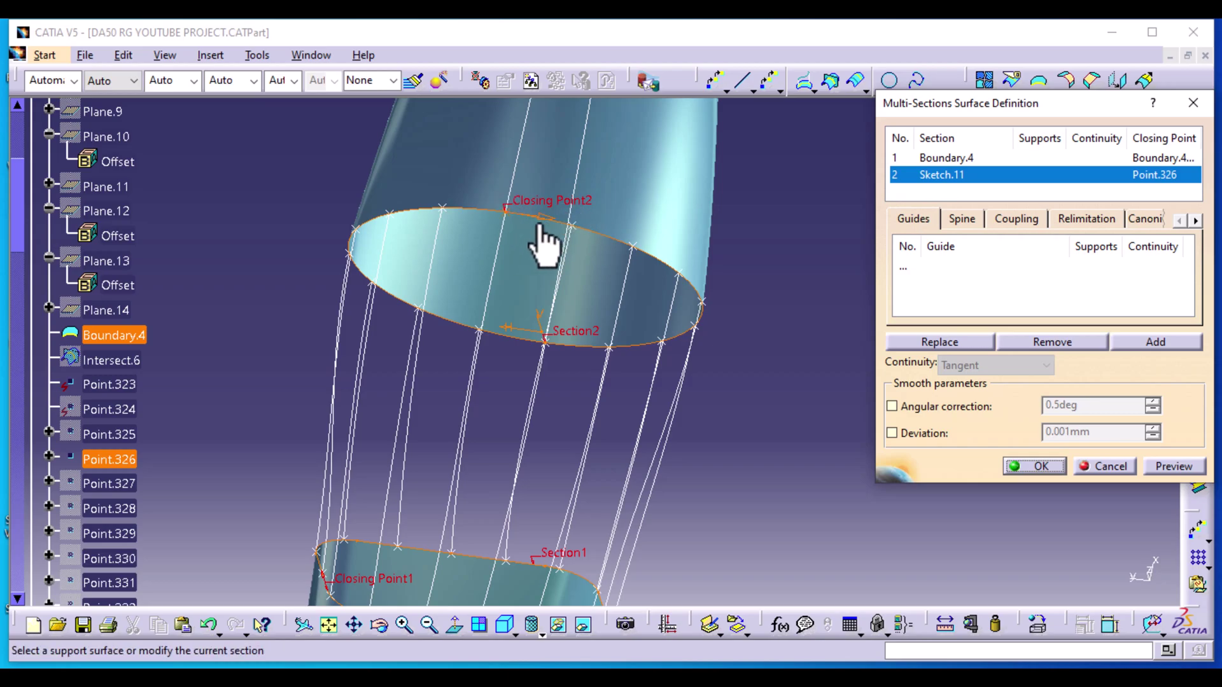
middle_click_drag(444, 581, 417, 418)
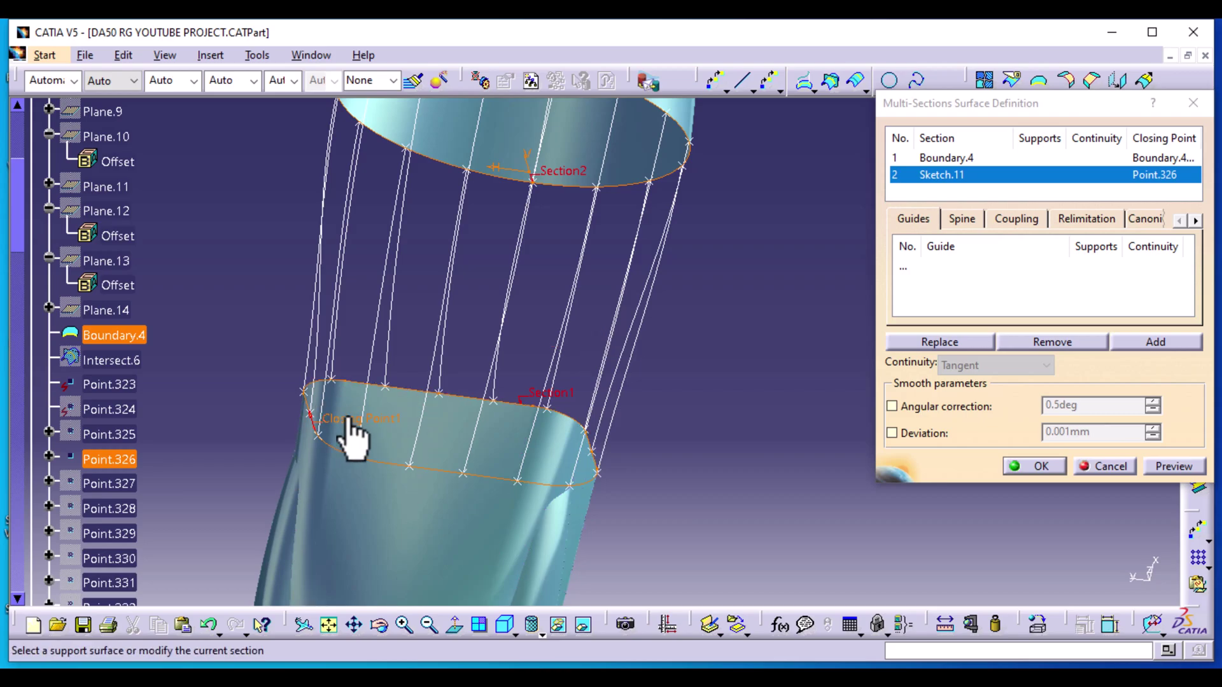
right_click(349, 422)
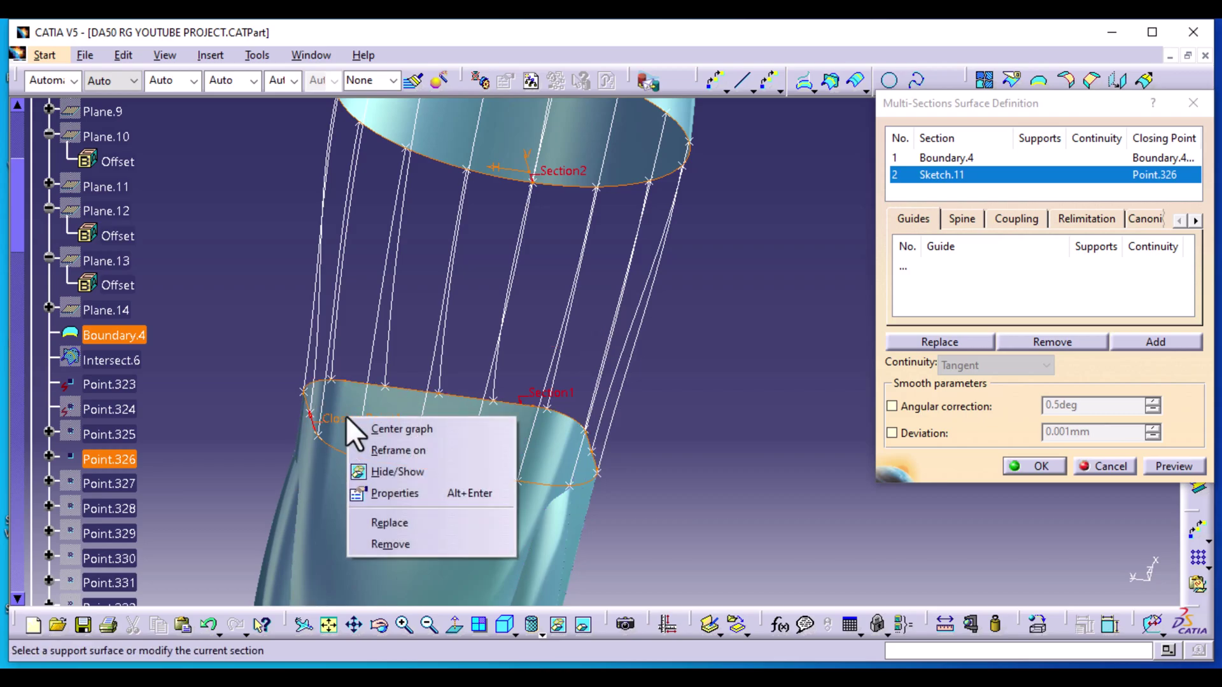
left_click(406, 518)
middle_click_drag(406, 518, 586, 230)
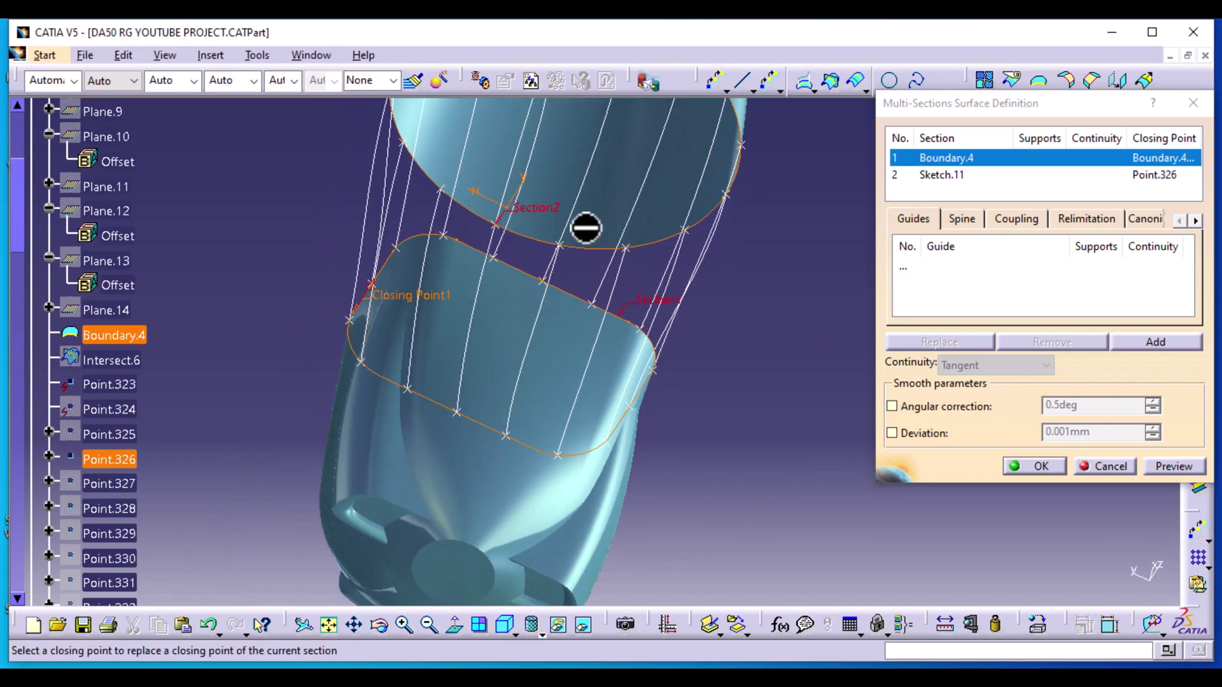
left_click(545, 280)
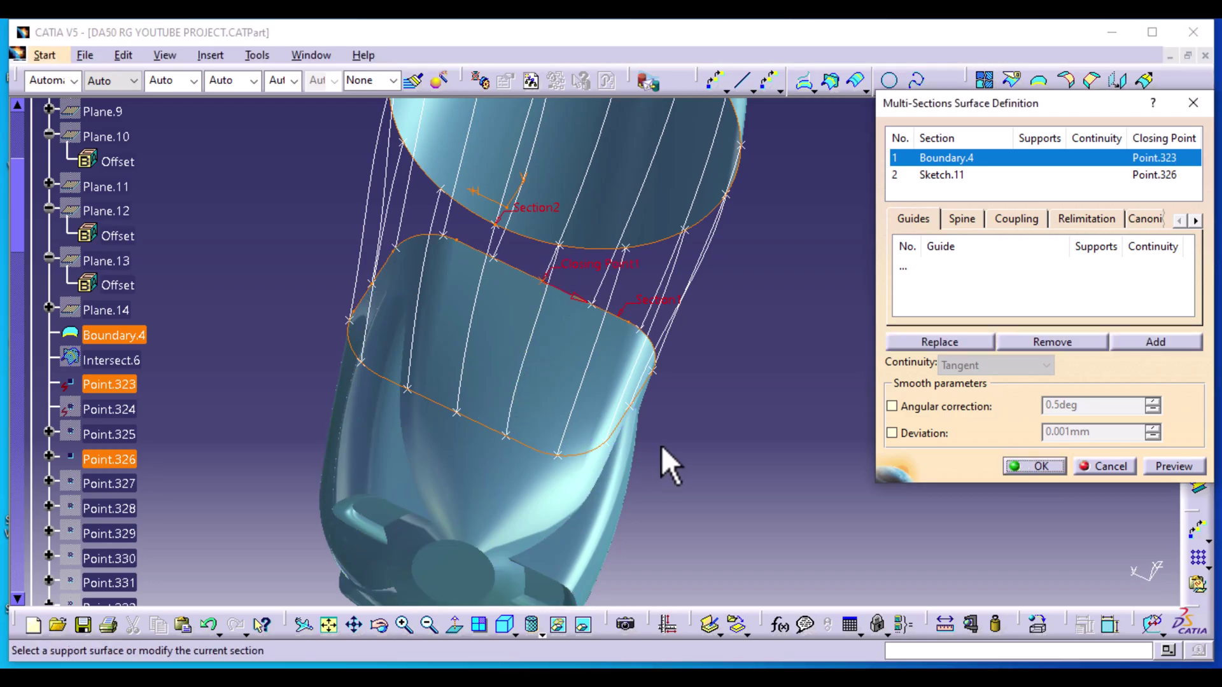
mouse_move(792, 507)
middle_mouse_down()
mouse_move(592, 559)
mouse_move(668, 445)
mouse_move(546, 559)
mouse_move(518, 335)
mouse_move(505, 444)
mouse_move(518, 643)
mouse_move(537, 624)
middle_mouse_up()
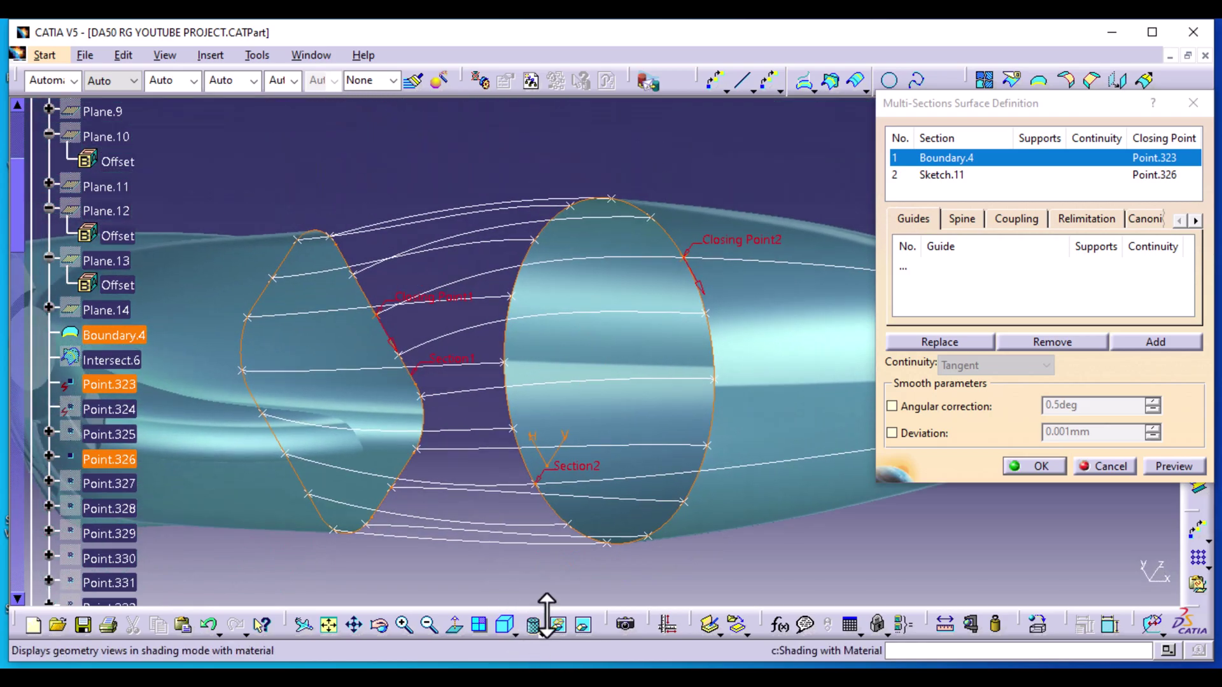
Add Join.21, Spline.20, Spline.22, Spline.24 and Spline.31 as loft guide curves
left_click(914, 269)
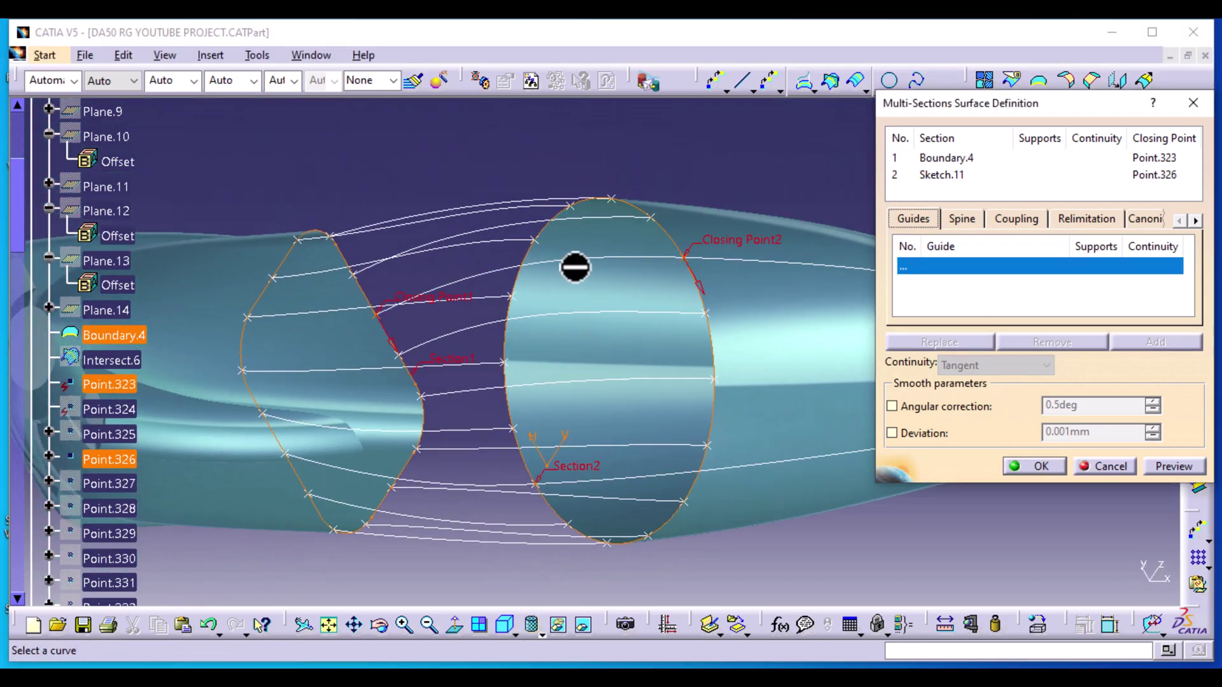
left_click(544, 263)
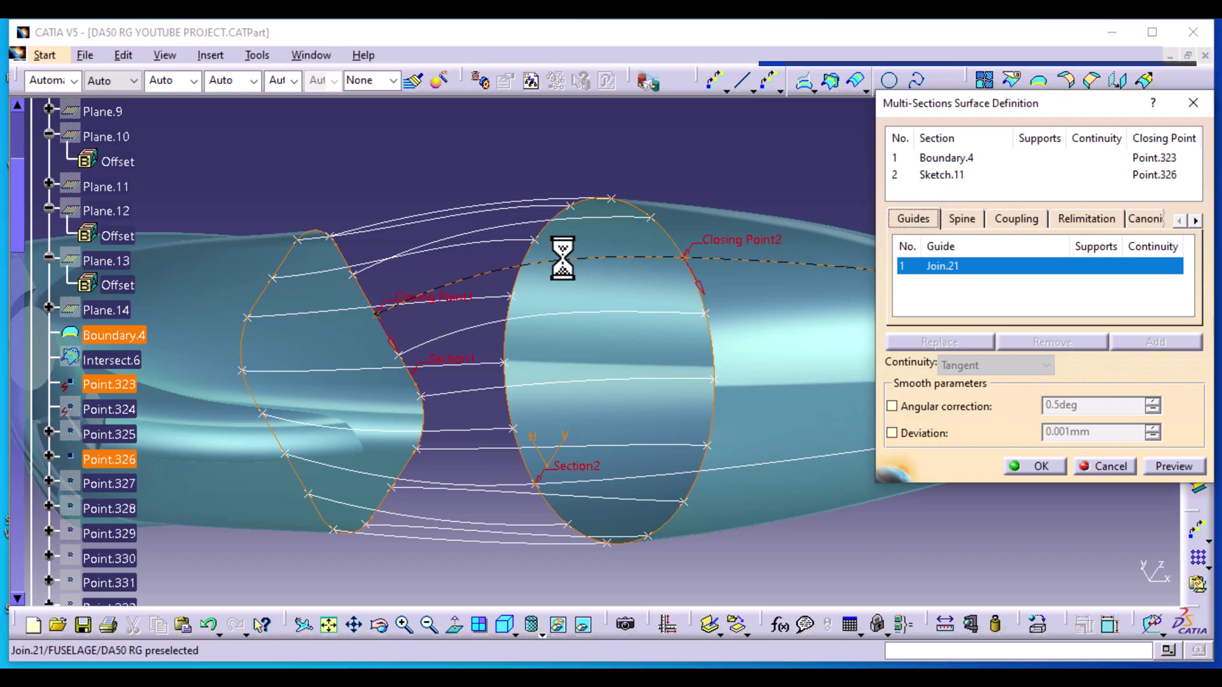
scroll(81, 452, "down", 15)
scroll(81, 445, "down", 10)
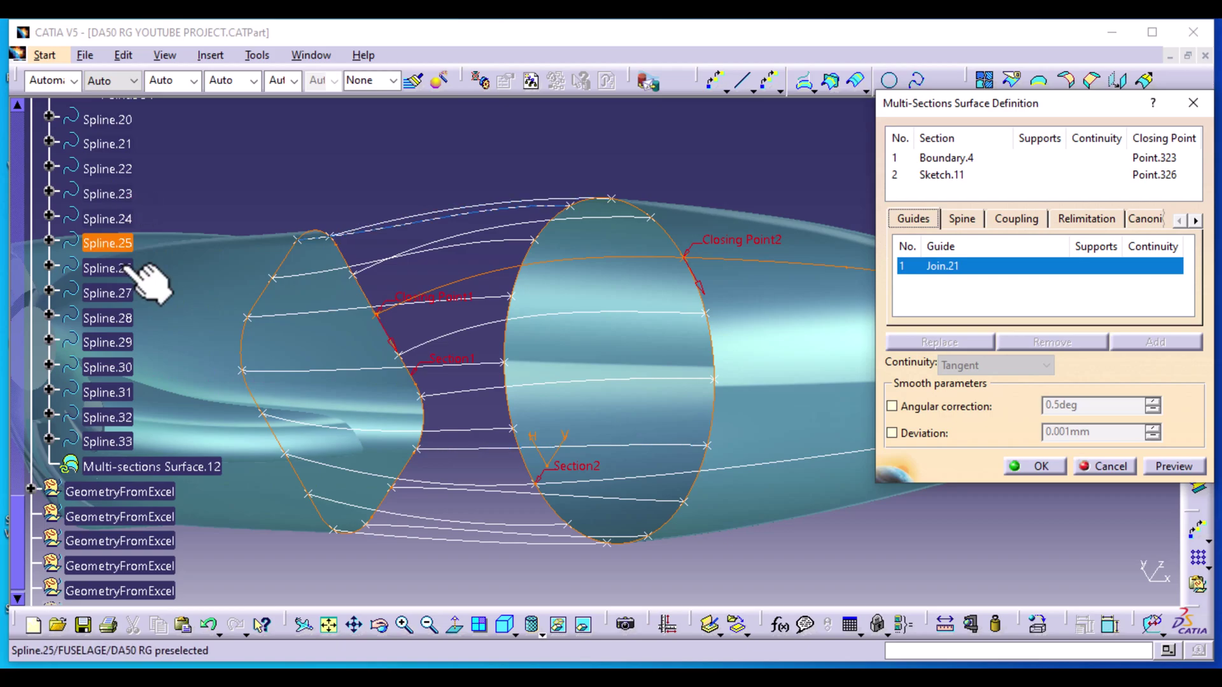
scroll(128, 280, "up", 4)
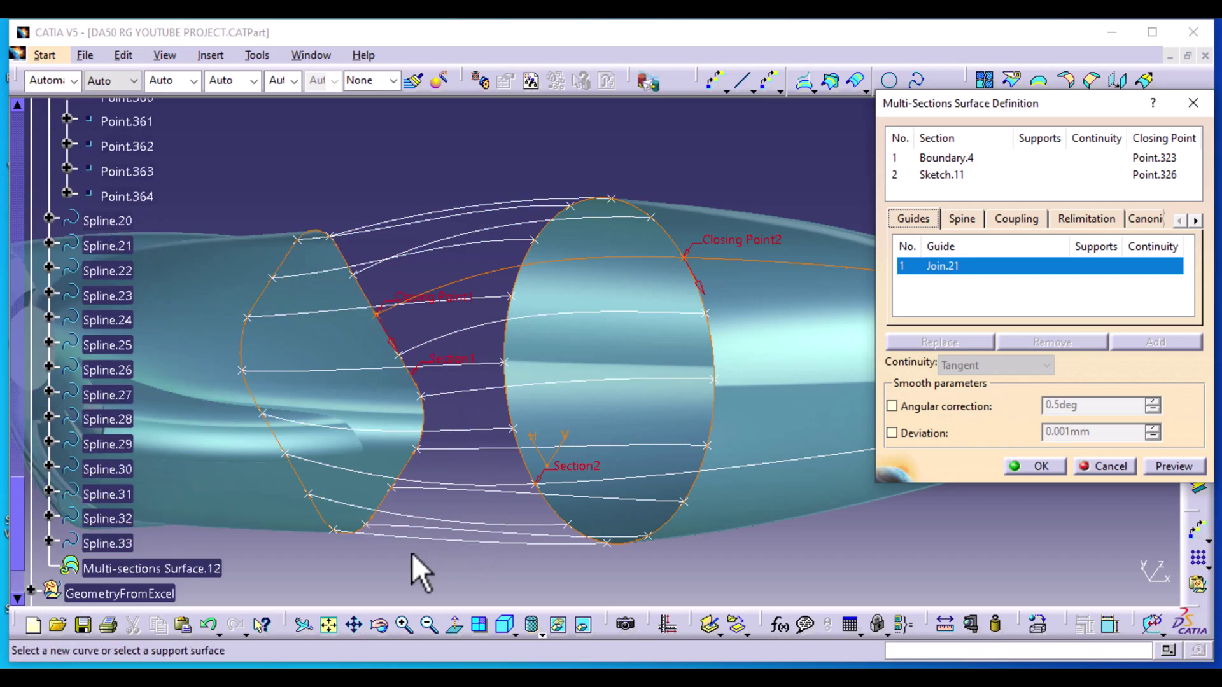
middle_click_drag(391, 579, 613, 545)
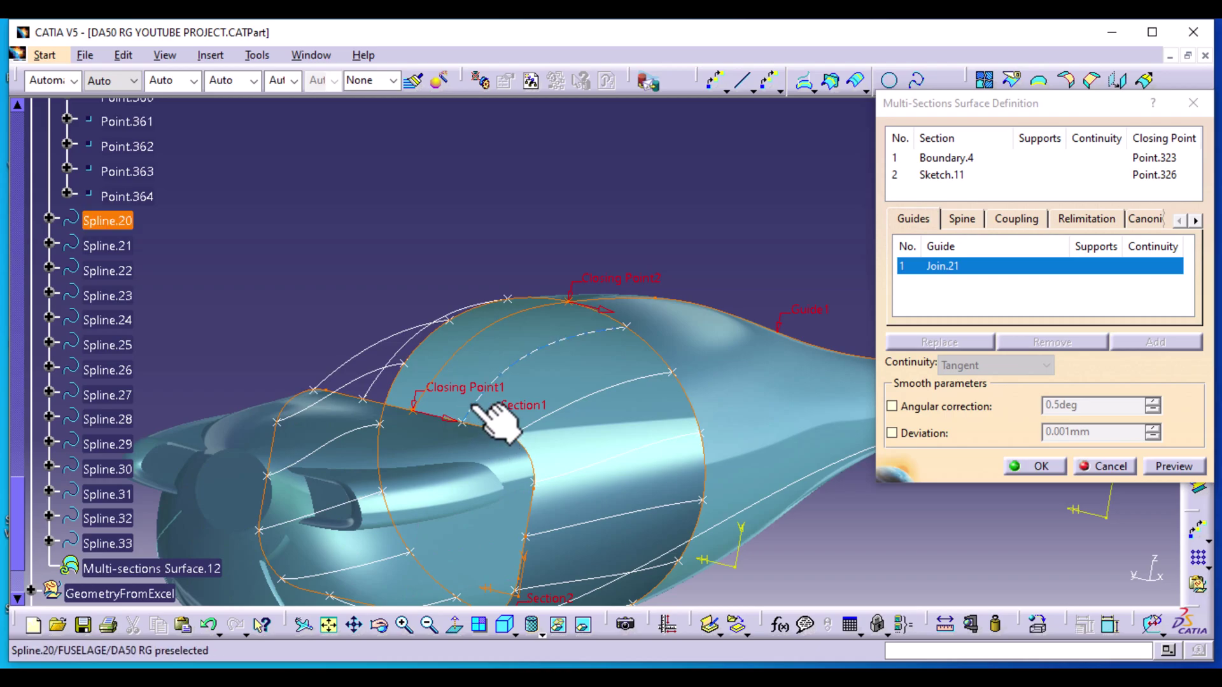
left_click(473, 406)
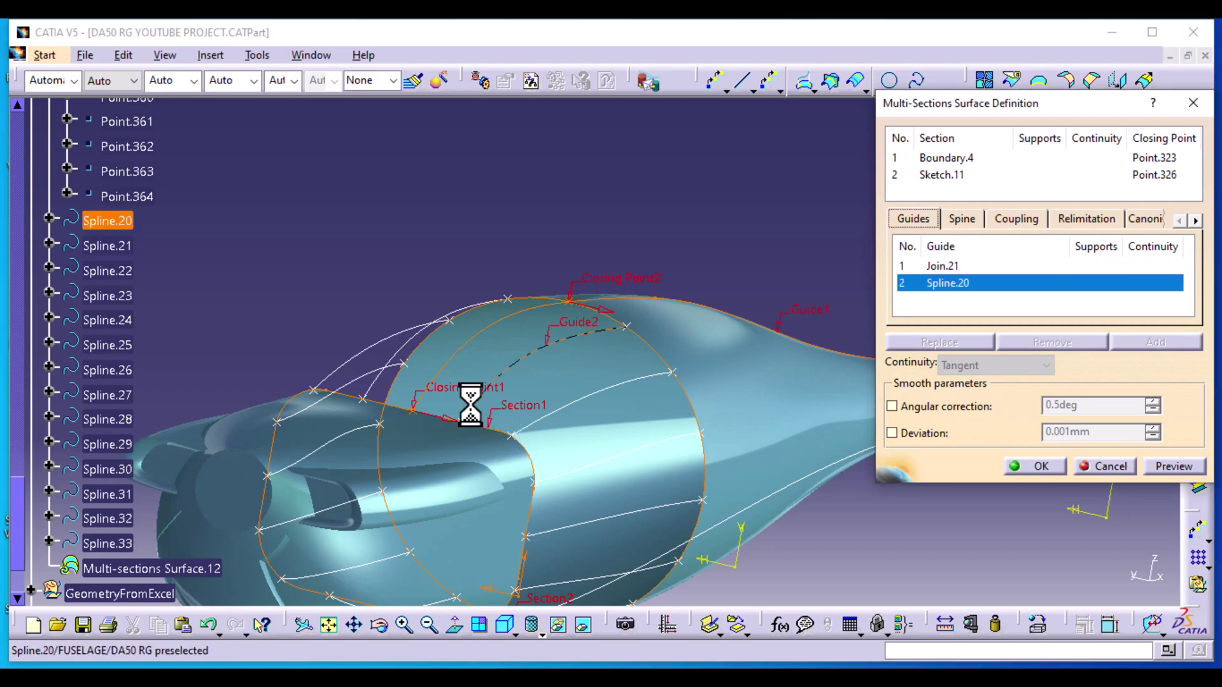
left_click(527, 430)
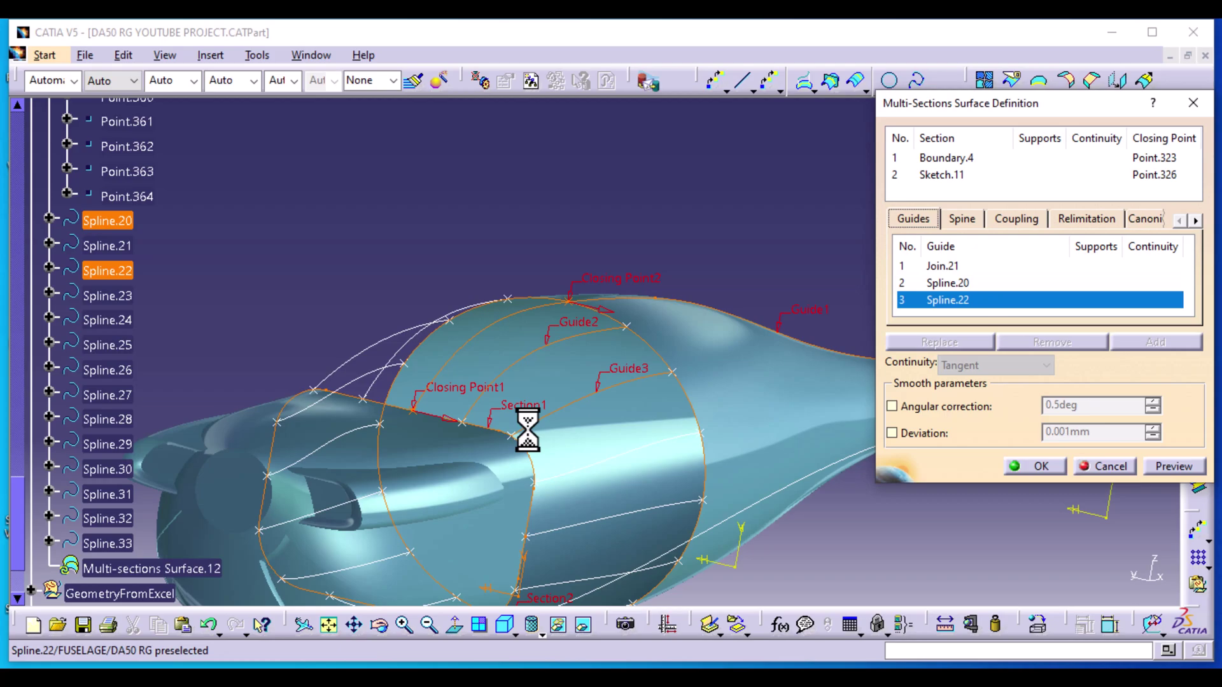
left_click(546, 482)
left_click(569, 530)
Add Spline.30, Spline.28, Spline.26, Join.20, Spline.27, Spline.32 and Spline.33 as guides
middle_click_drag(586, 567, 544, 385)
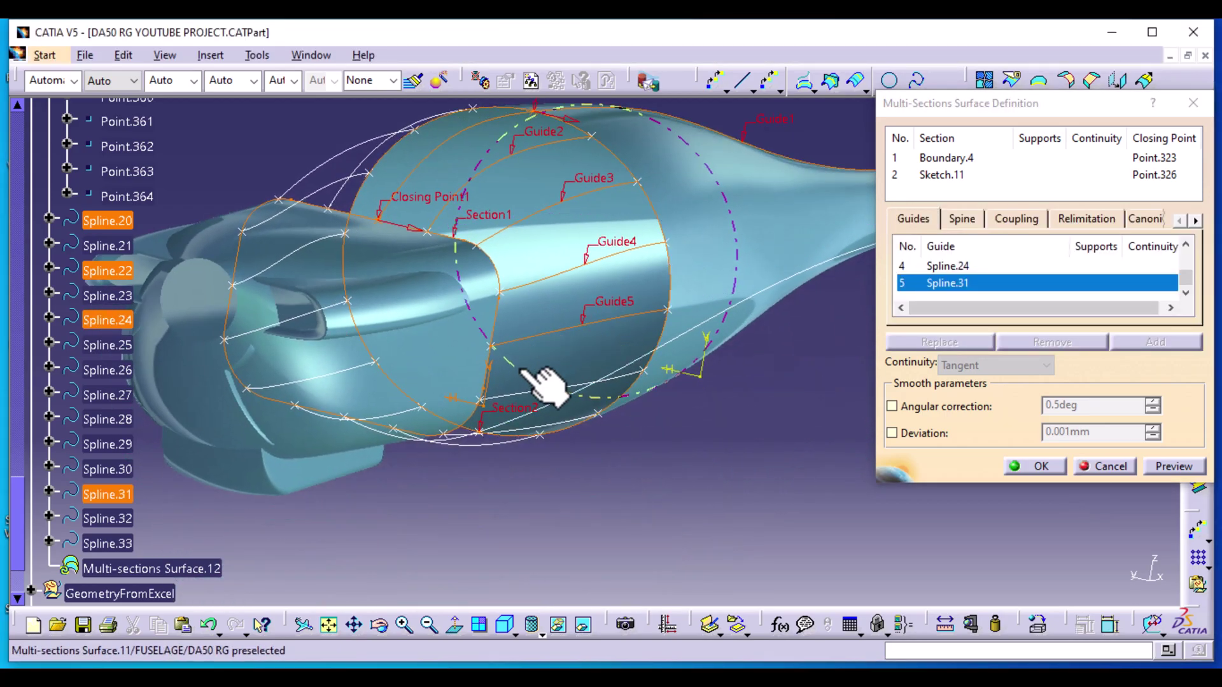
left_click(538, 409)
middle_click_drag(445, 543, 477, 499)
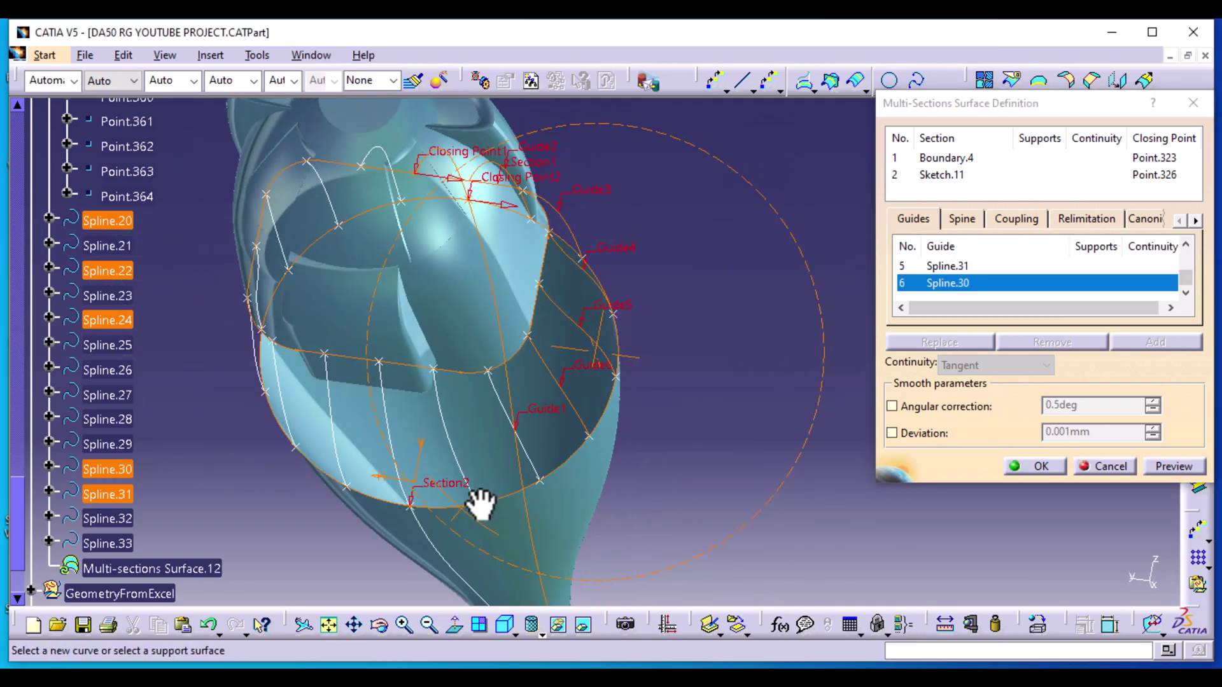
left_click(517, 421)
left_click(392, 414)
left_click(387, 420)
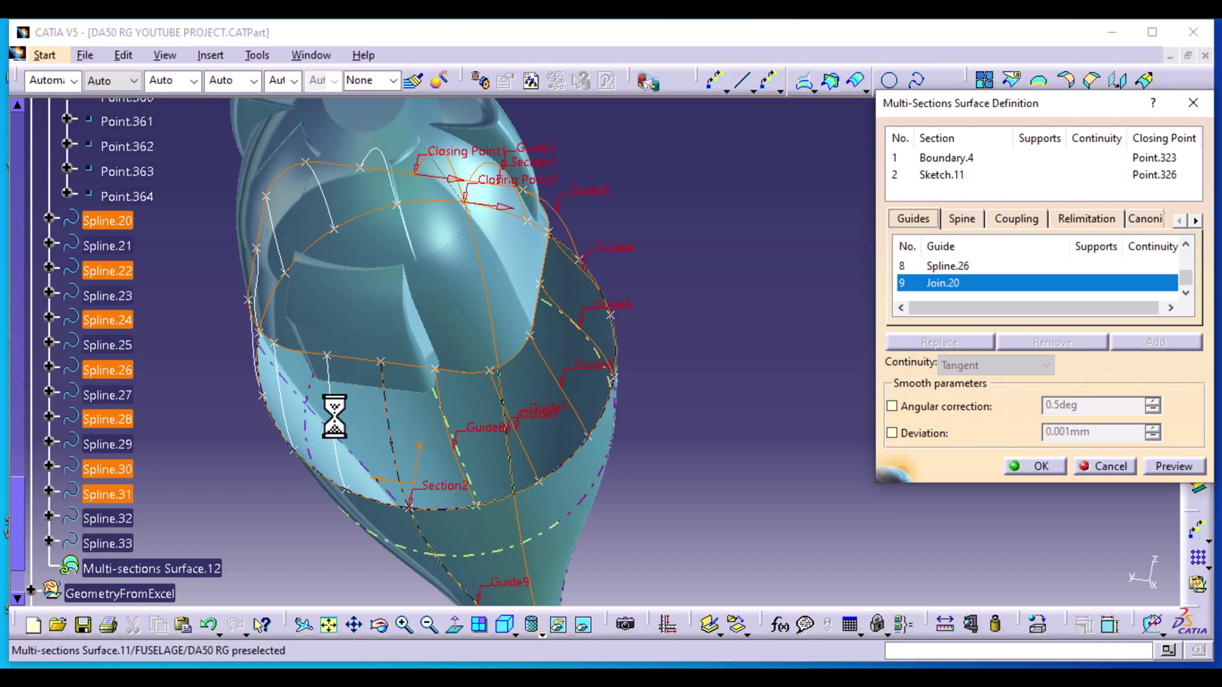
left_click(333, 420)
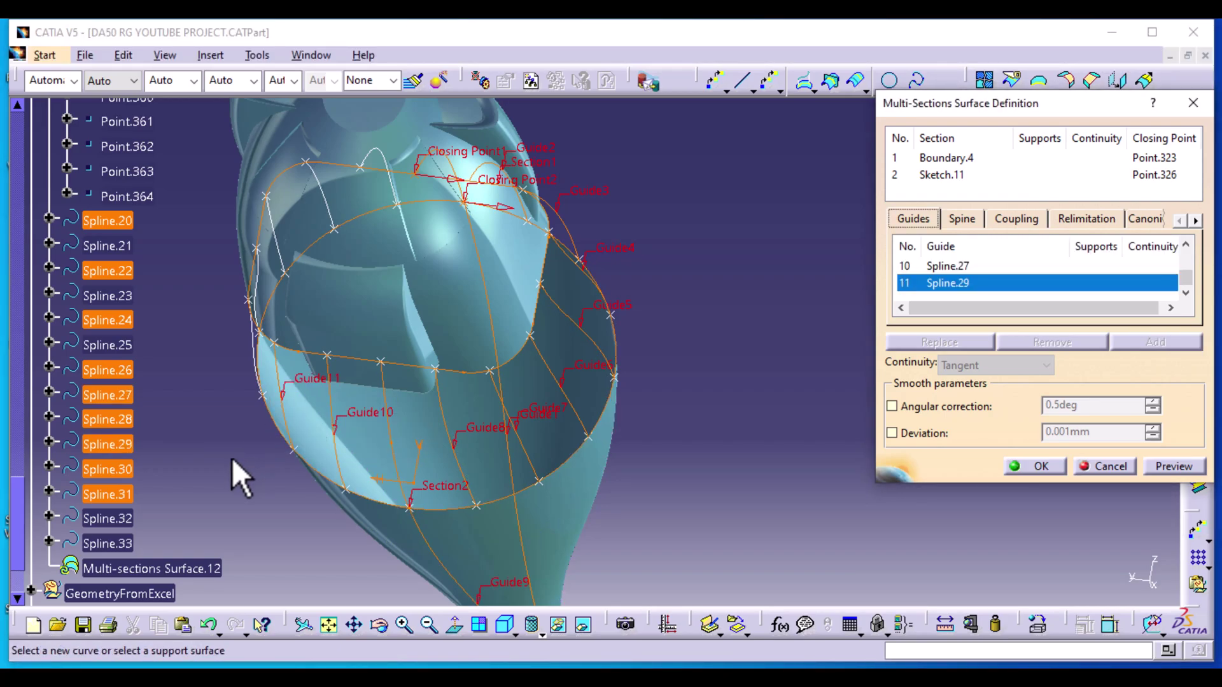
middle_click_drag(232, 457, 477, 486)
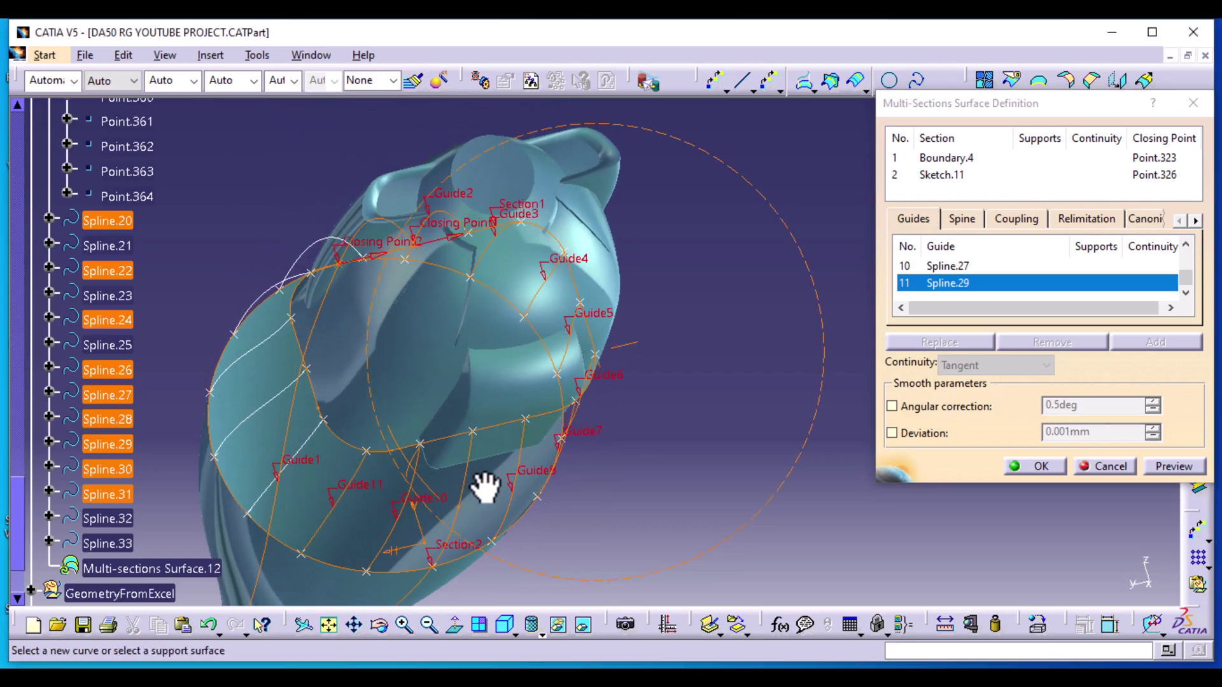
left_click(308, 439)
left_click(284, 422)
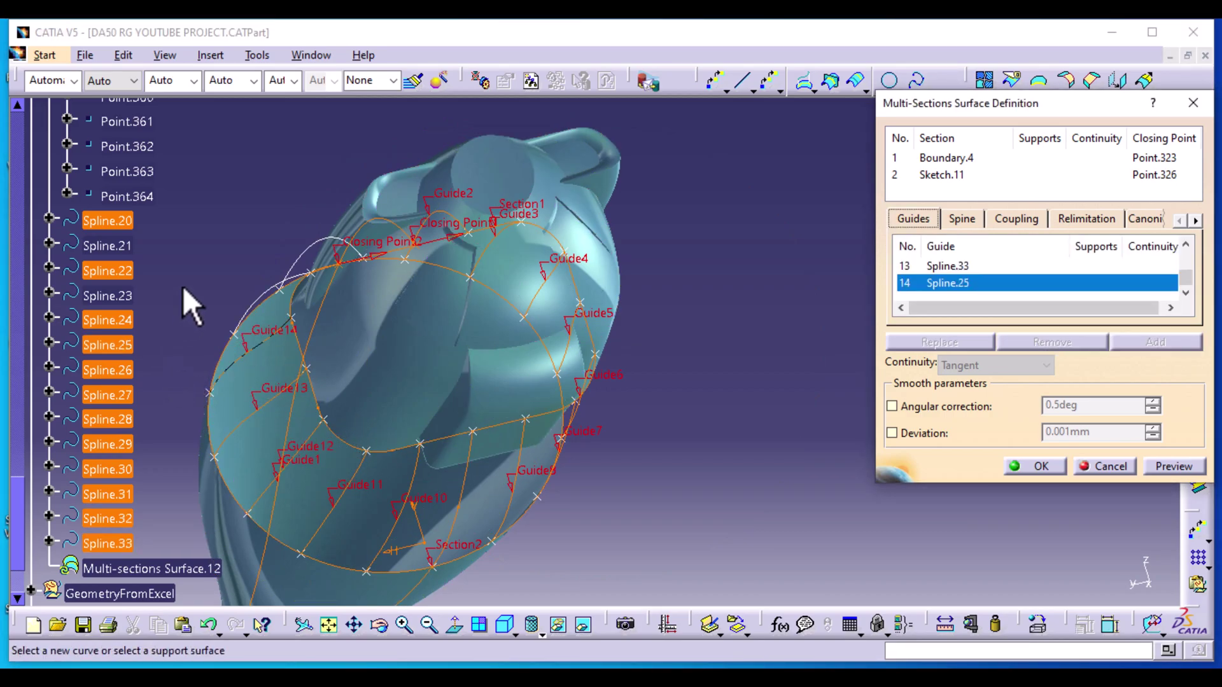
Add Spline.23 and Spline.21 as the last guides and inspect the guided loft
middle_click_drag(261, 161, 490, 284)
left_click(423, 322)
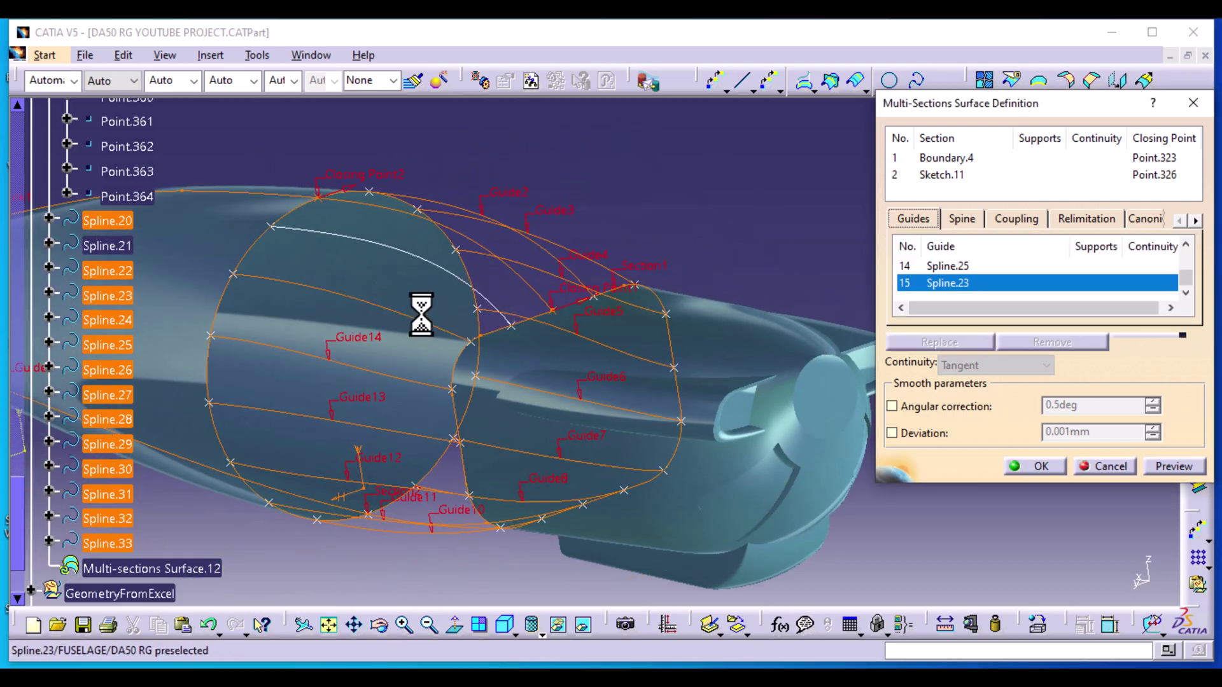
left_click(431, 272)
middle_click_drag(781, 205, 655, 295)
middle_click_drag(751, 319, 771, 503)
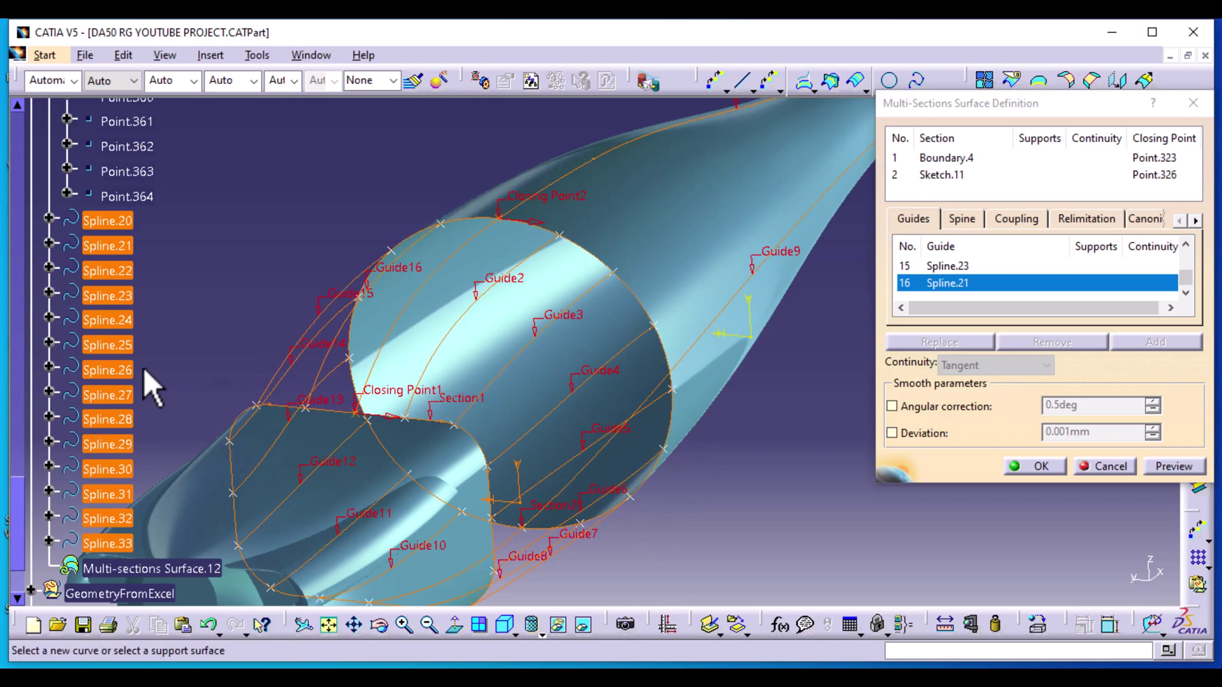
scroll(143, 368, "down", 2)
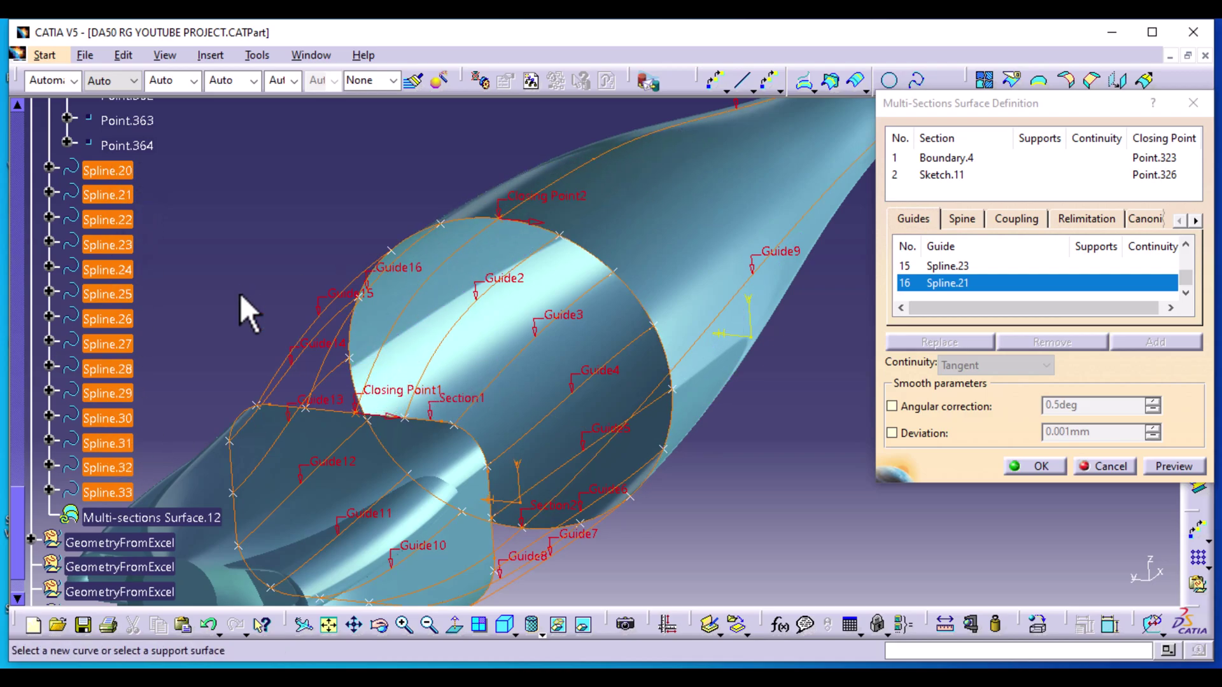
scroll(240, 292, "up", 10)
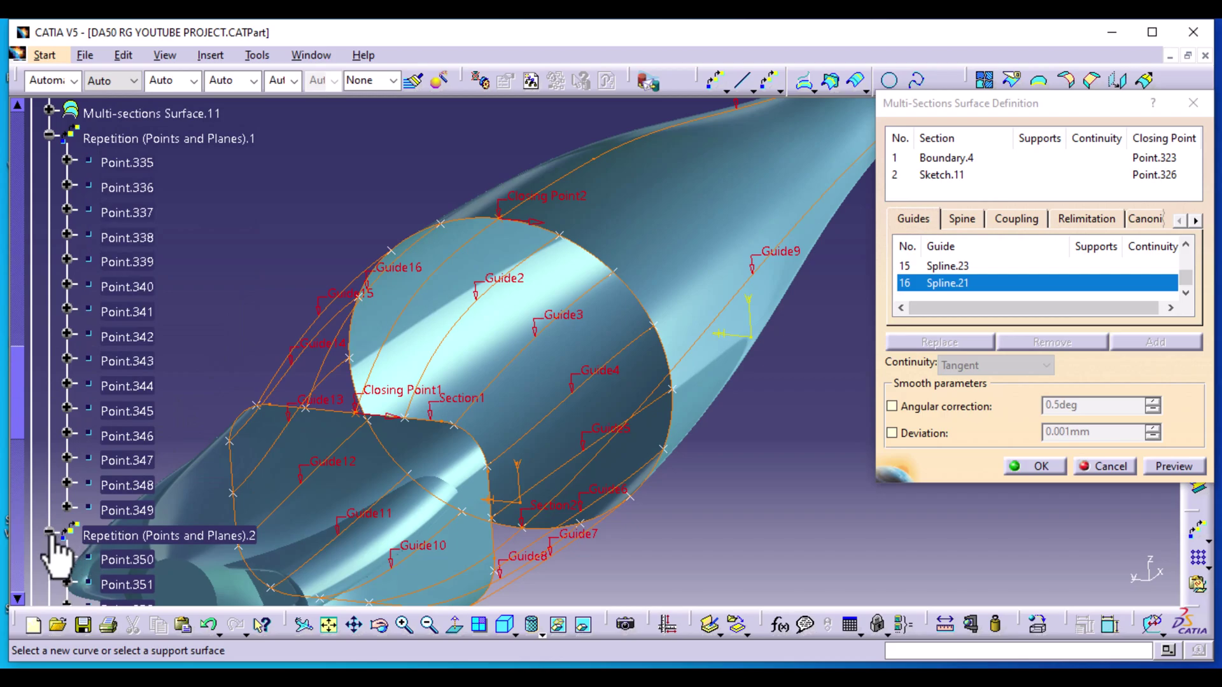
Collapse the Repetition (Points and Planes).1 and .2 nodes in the specification tree
left_click(49, 532)
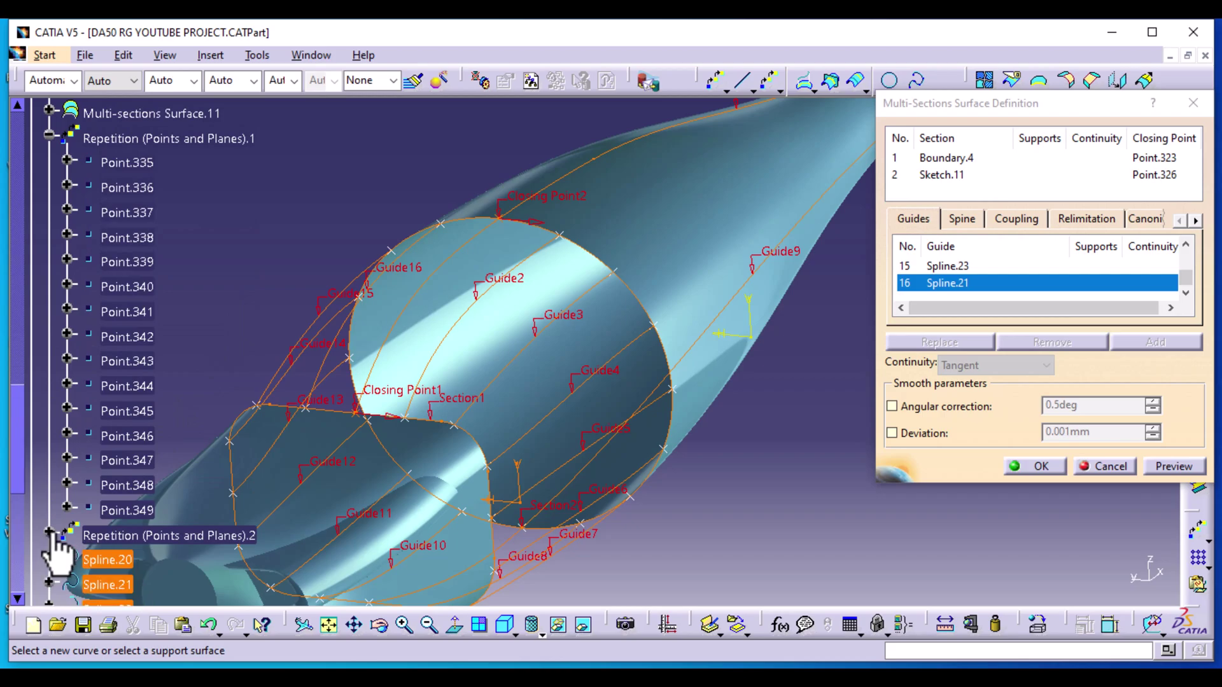
left_click(49, 134)
scroll(151, 230, "up", 4)
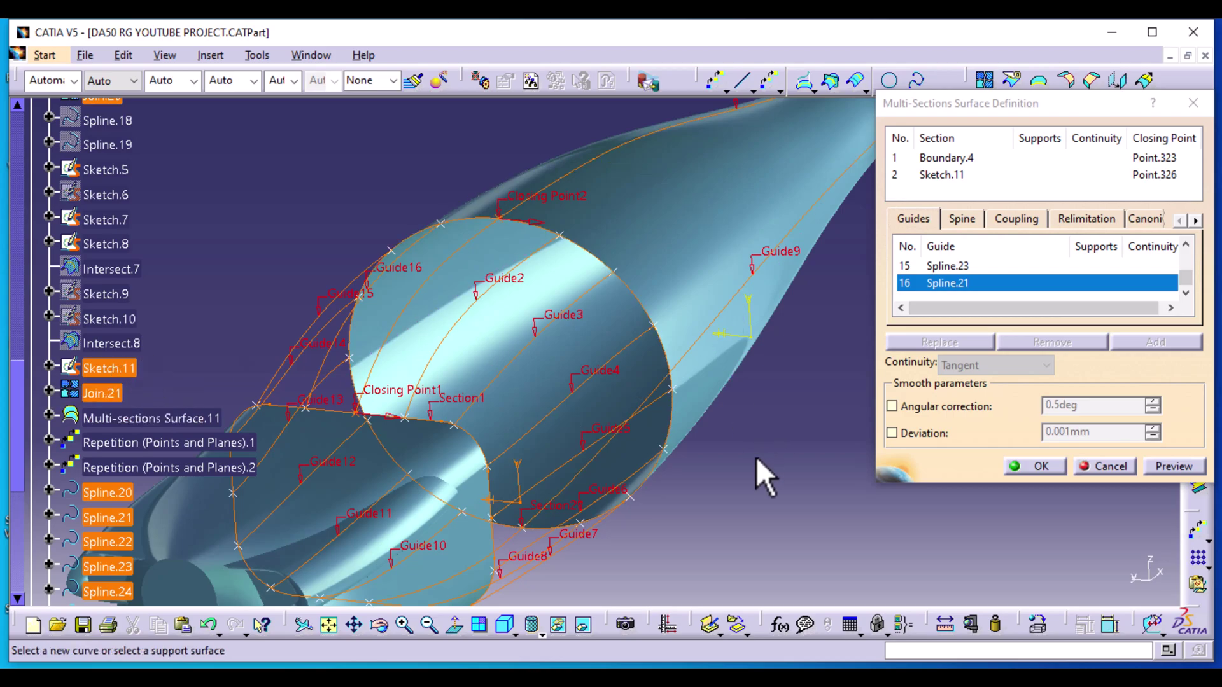
middle_click_drag(788, 576, 396, 478)
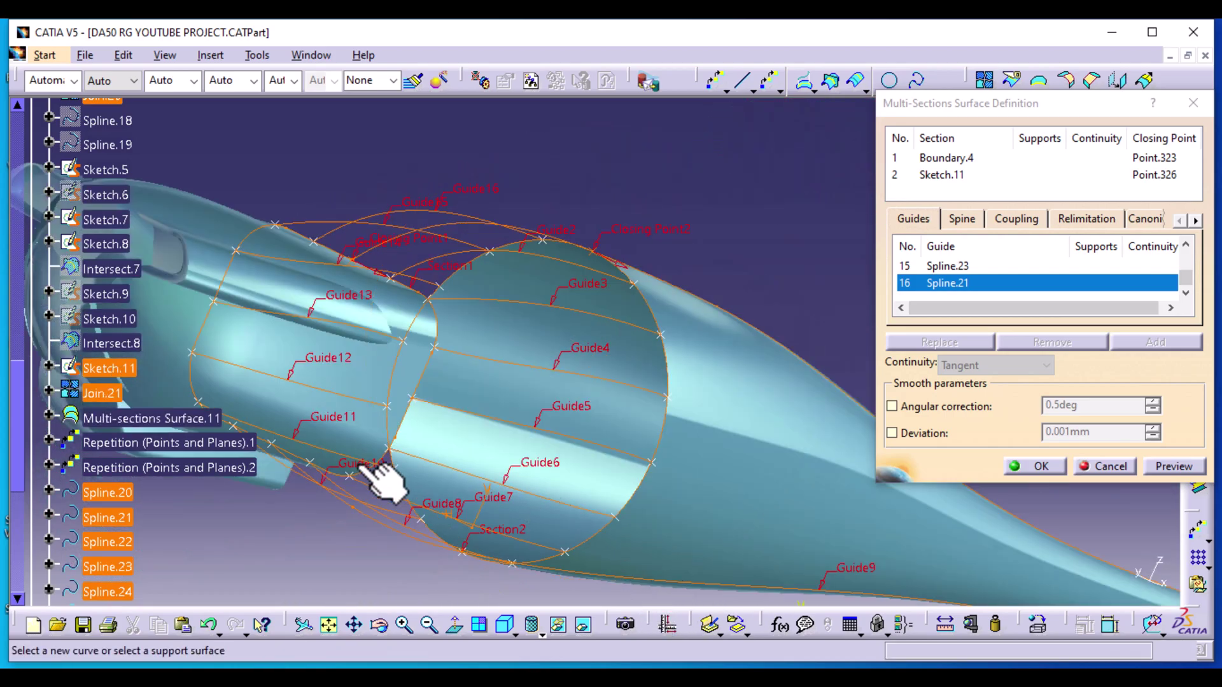
scroll(259, 431, "up", 3)
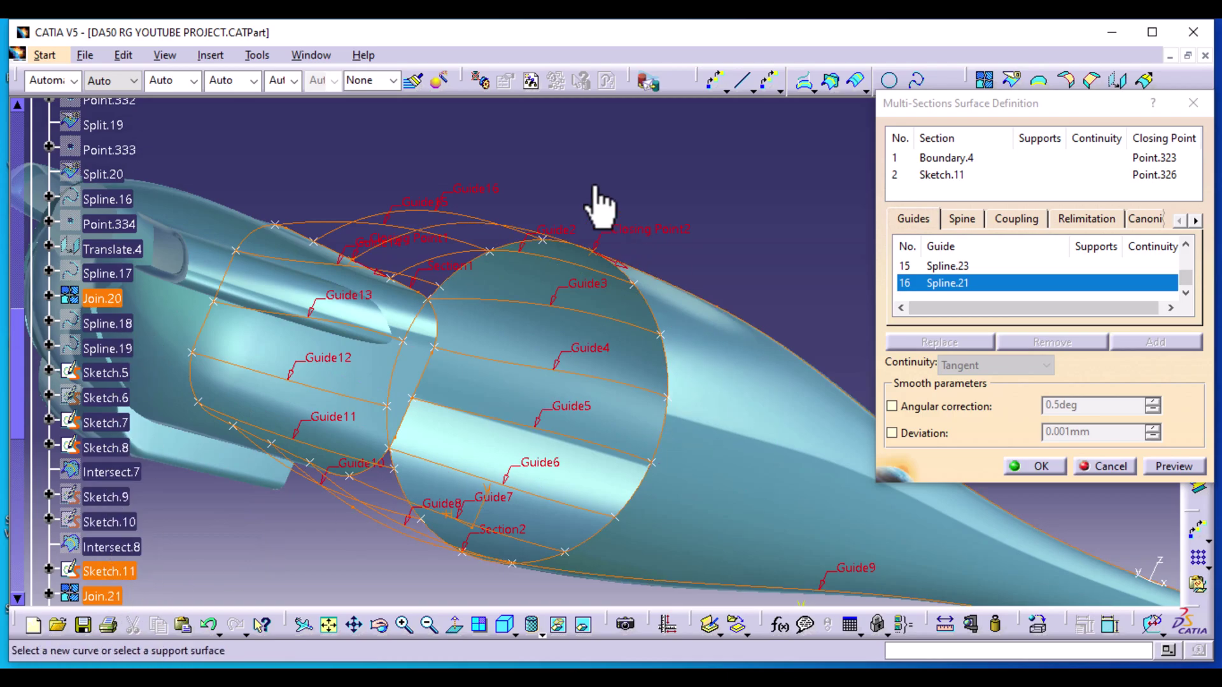
Preview and create Multi-sections Surface.12, then select it in the tree
middle_click_drag(579, 178, 493, 207)
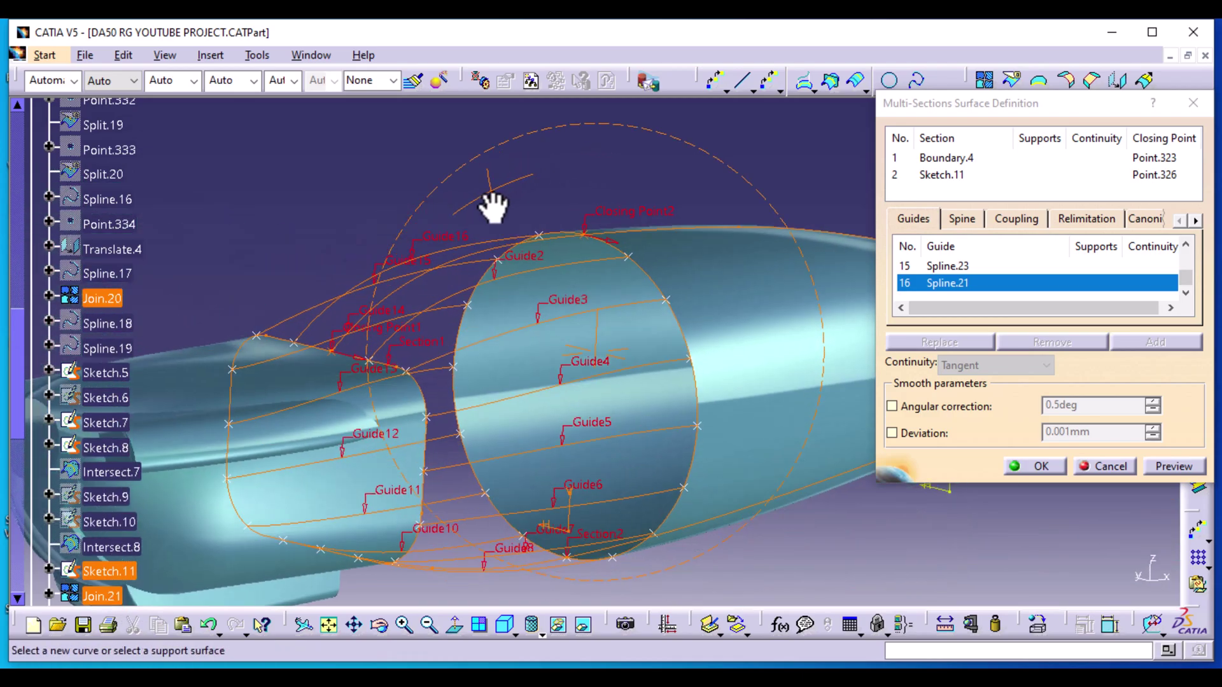
left_click(1178, 468)
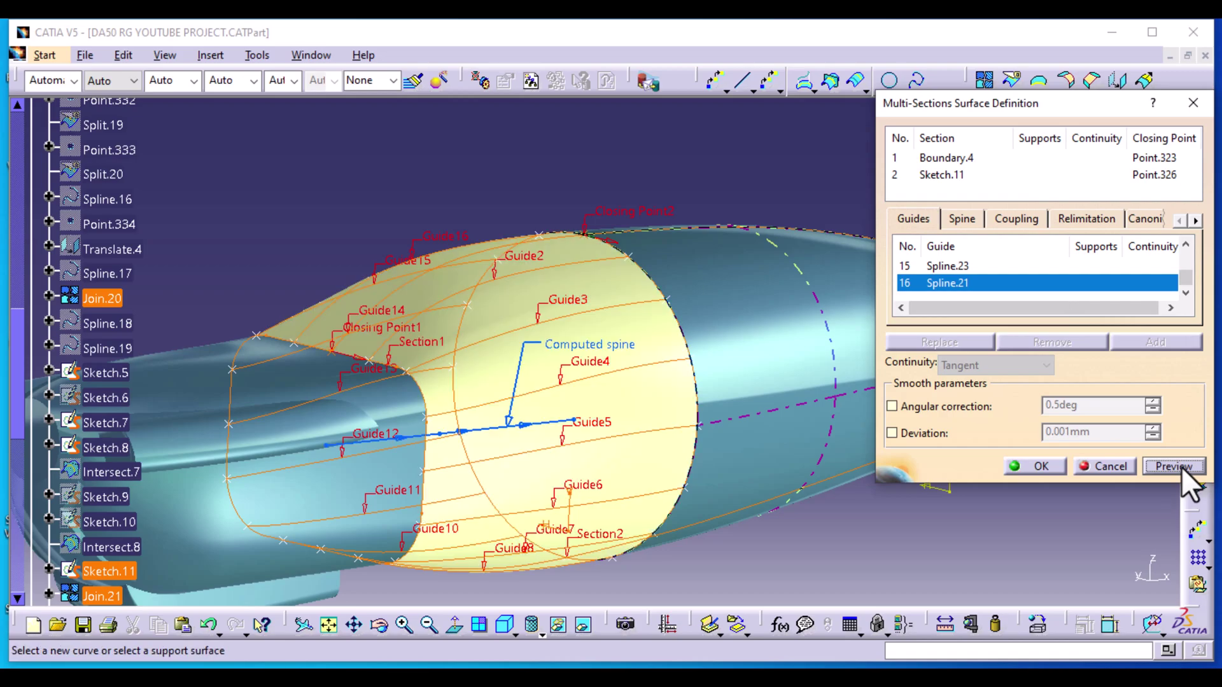
left_click(1037, 466)
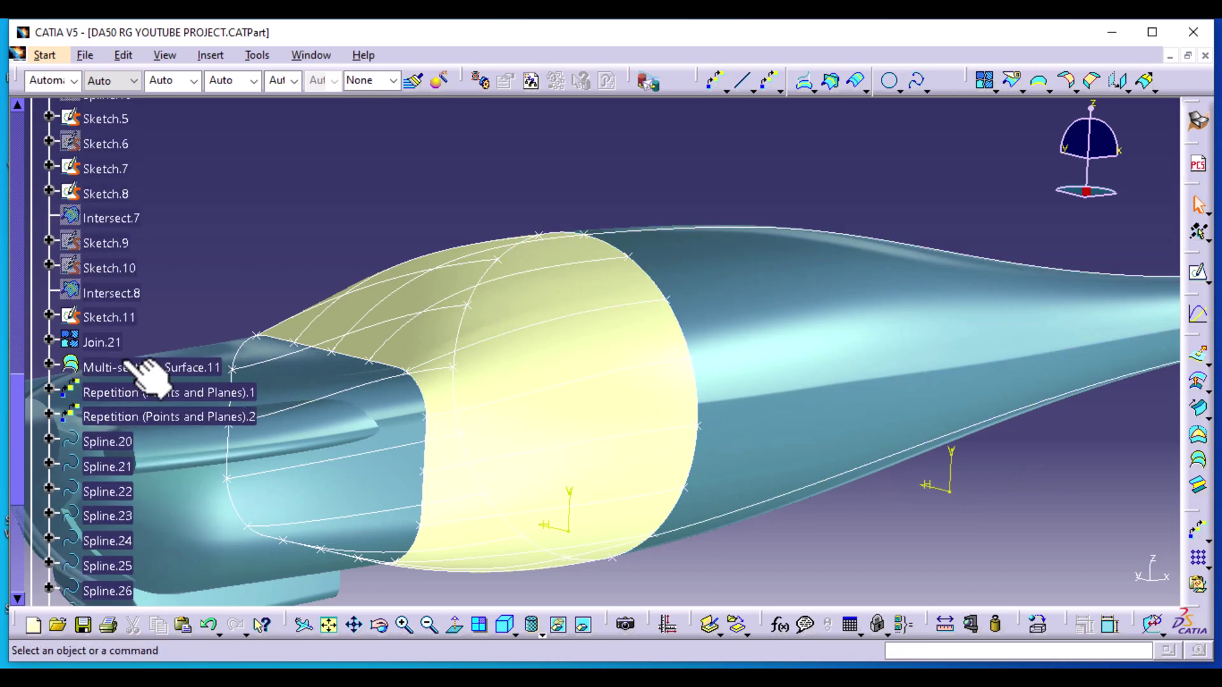
scroll(191, 389, "down", 8)
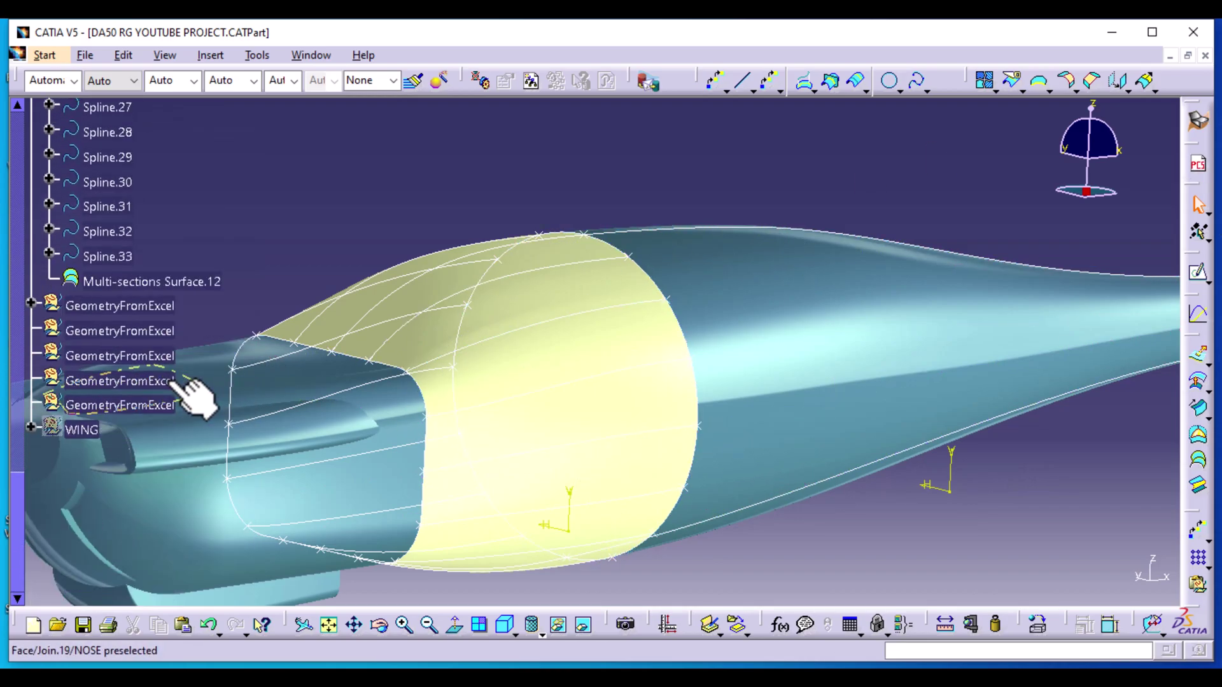
left_click(191, 281)
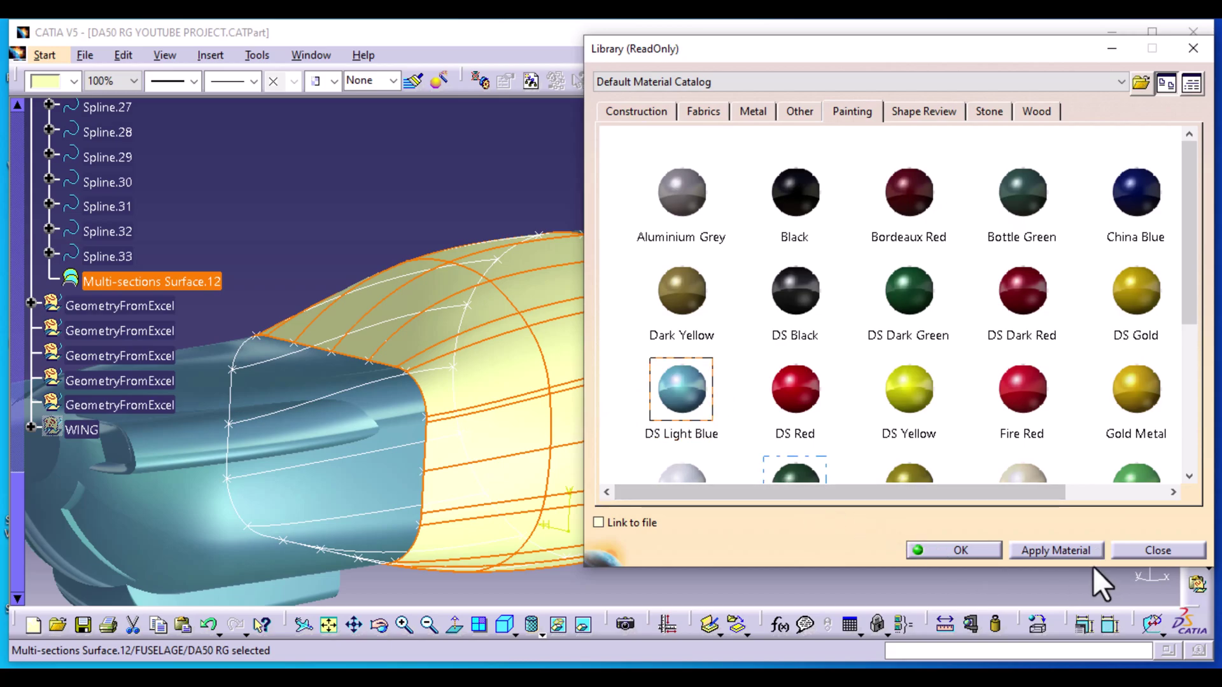
Apply DS Light Blue to Multi-sections Surface.12 and orbit to check the shading
left_click(1081, 549)
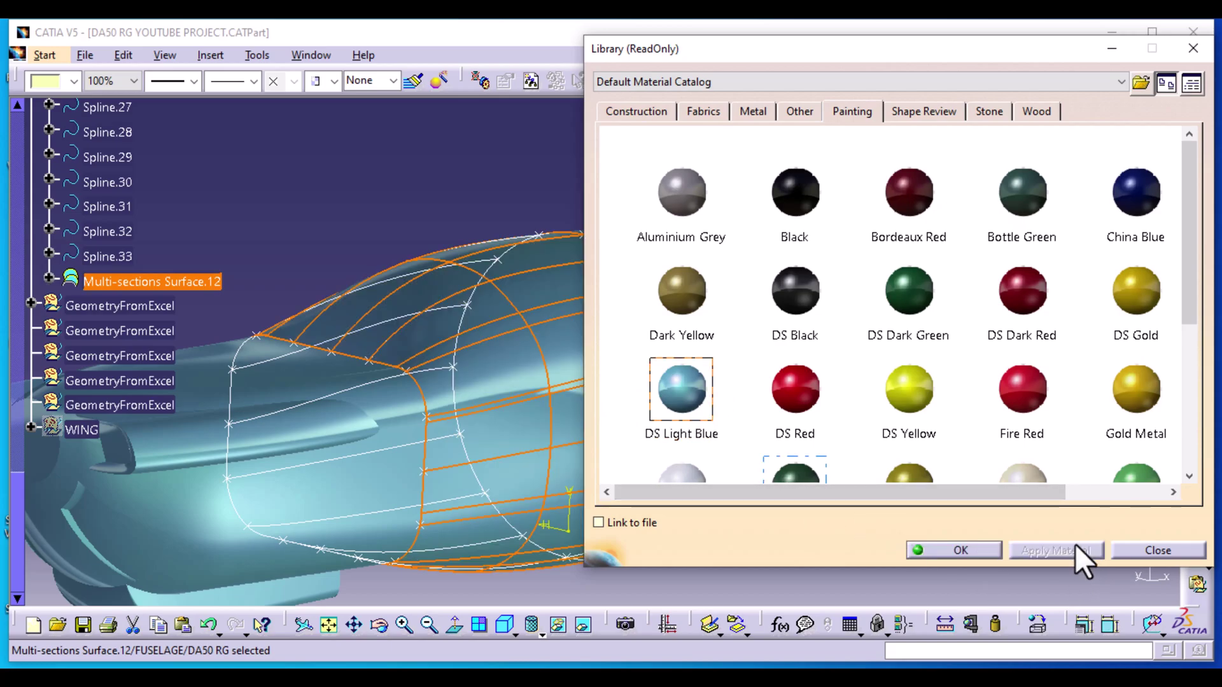
left_click(970, 552)
left_click(808, 544)
middle_click_drag(811, 537, 251, 142)
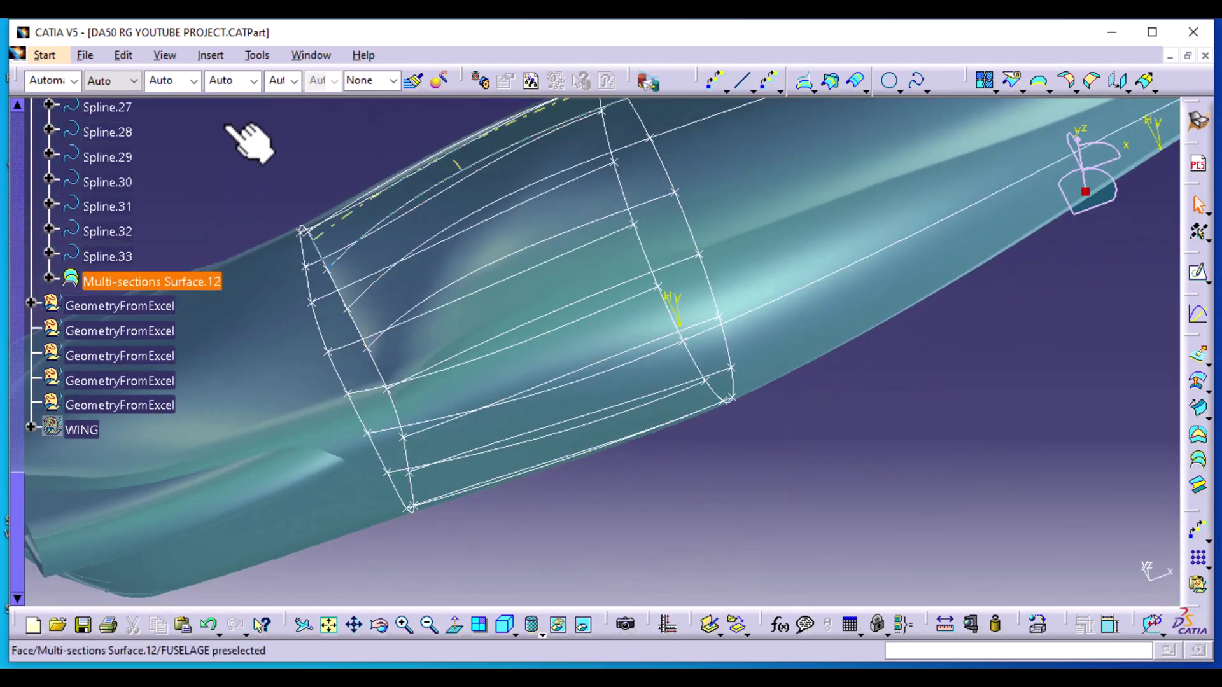
Hide all curves and all points in the part via Tools > Hide
left_click(258, 56)
mouse_move(350, 203)
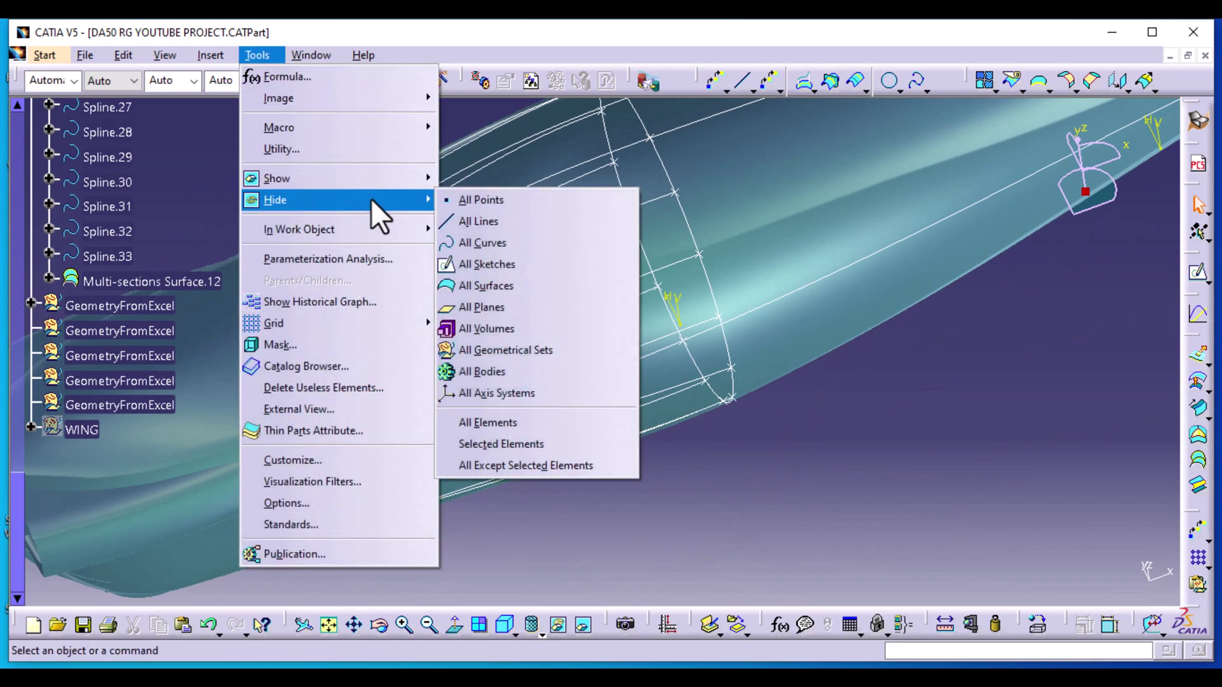
left_click(478, 238)
left_click(257, 56)
mouse_move(350, 200)
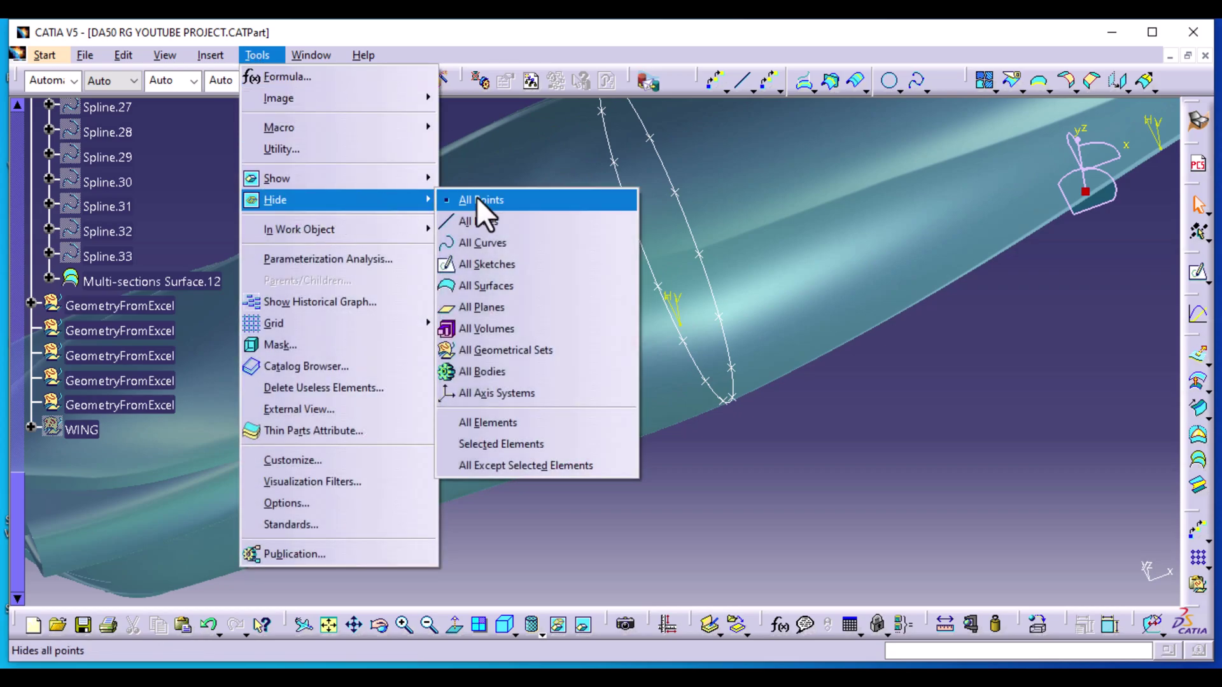
left_click(479, 198)
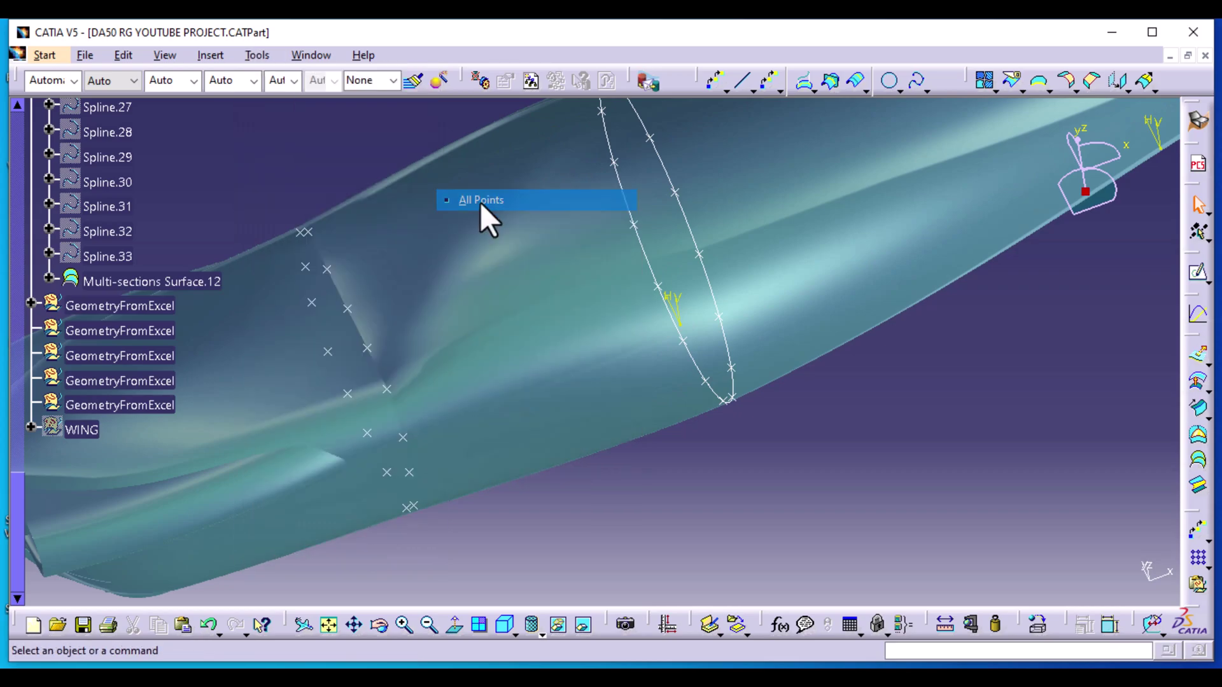
Hide the fuselage sketch and orbit around to inspect the light-blue transition
right_click(699, 247)
left_click(750, 303)
middle_click_drag(592, 549, 662, 396)
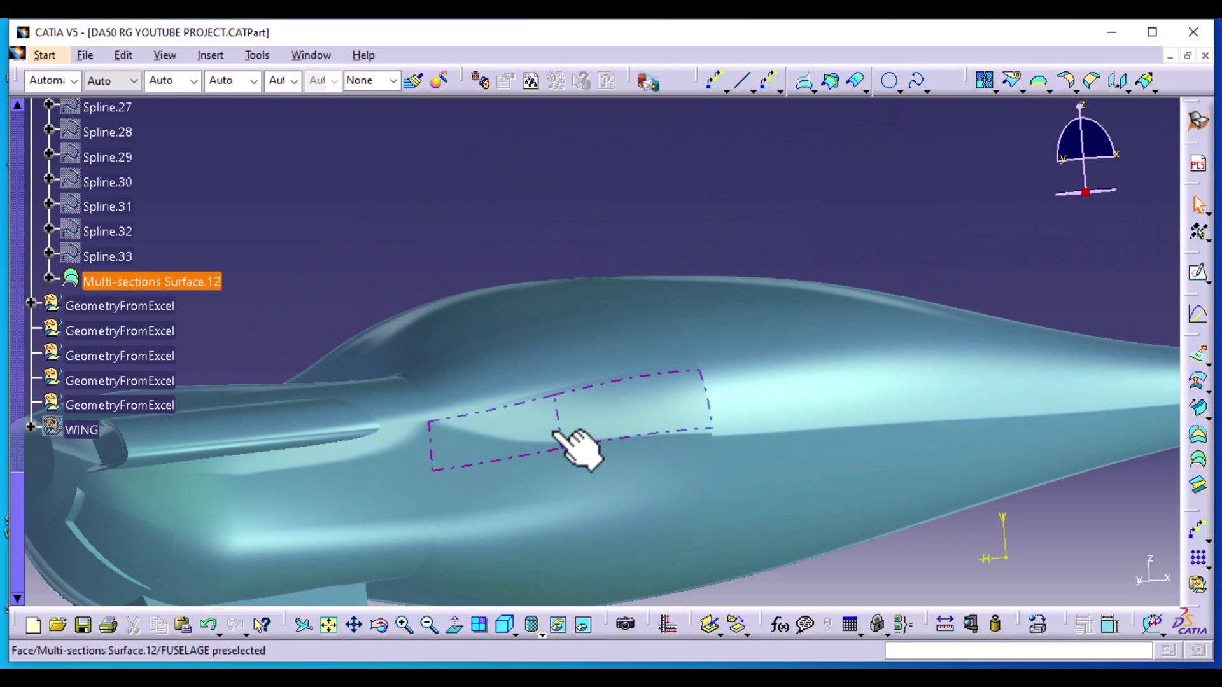
middle_click_drag(534, 239, 604, 86)
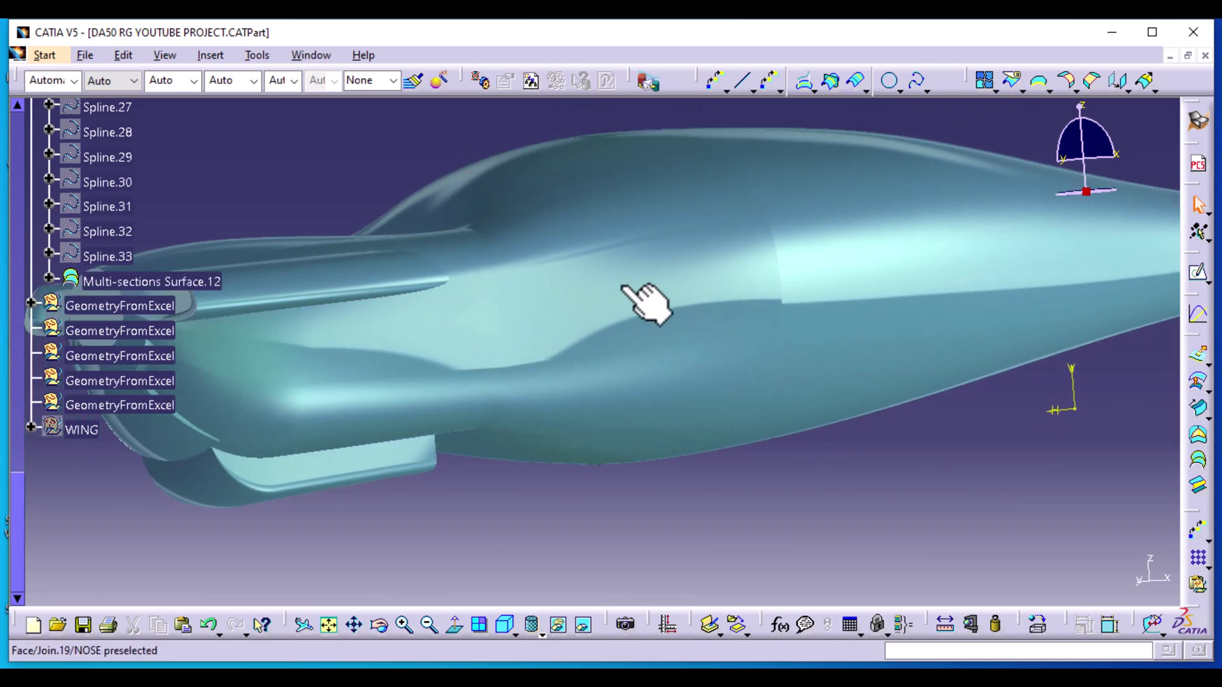
middle_click_drag(322, 140, 468, 251)
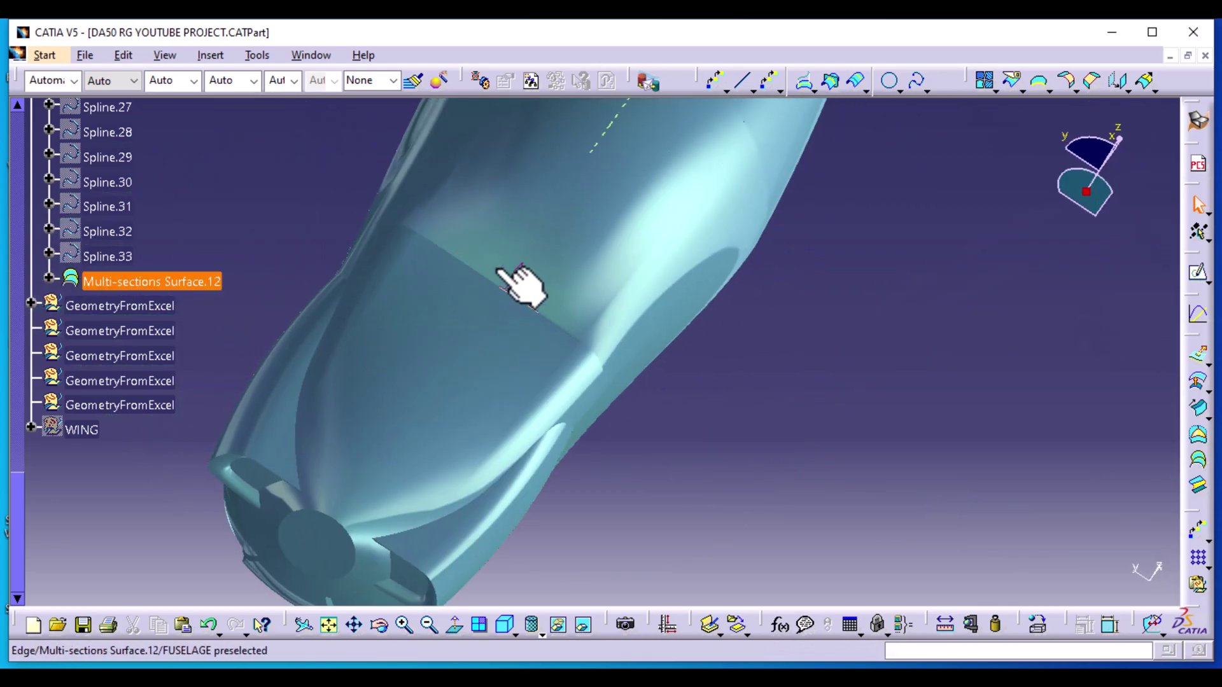
middle_click_drag(924, 333, 726, 365)
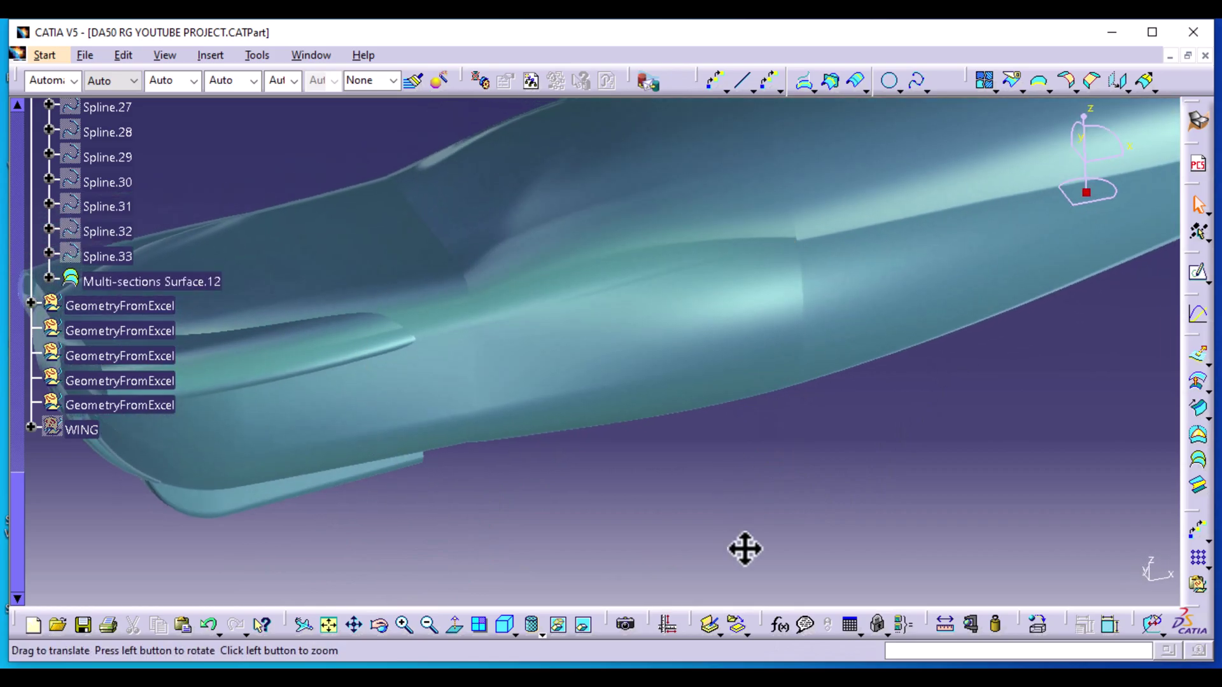
middle_click_drag(737, 516, 614, 439)
middle_click_drag(358, 267, 499, 401)
middle_click_drag(718, 610, 700, 338)
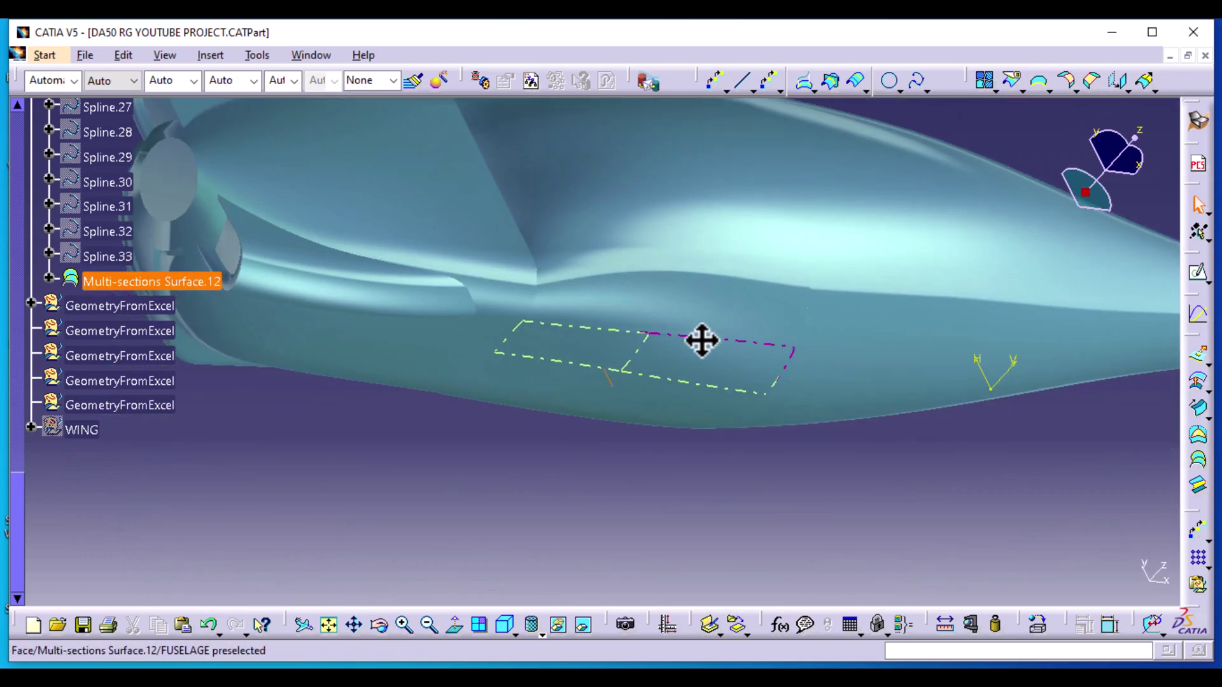
middle_click_drag(630, 535, 770, 184)
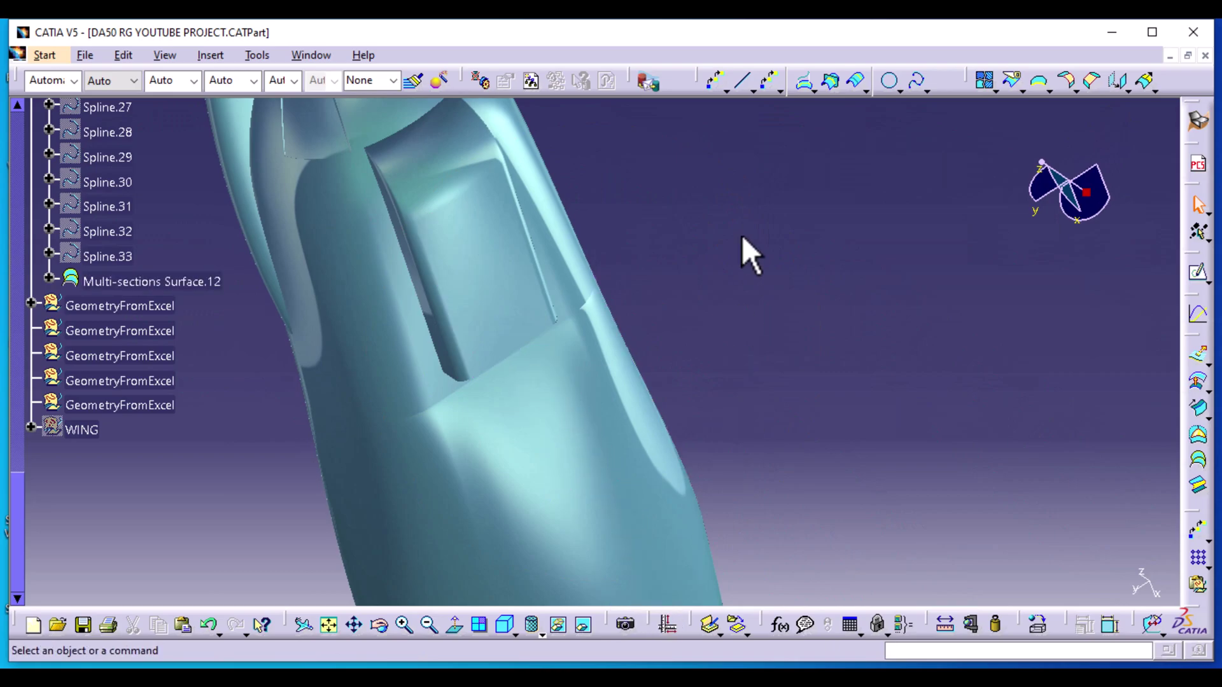
middle_click_drag(746, 208, 597, 437)
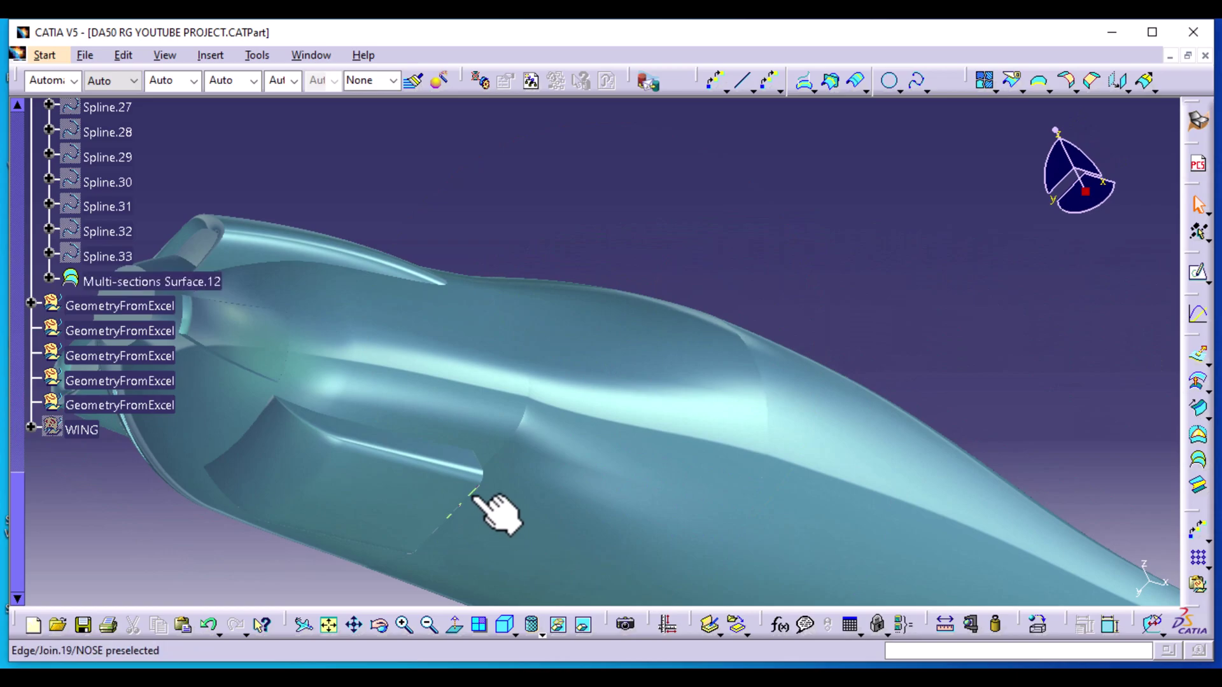
middle_click_drag(810, 240, 639, 322)
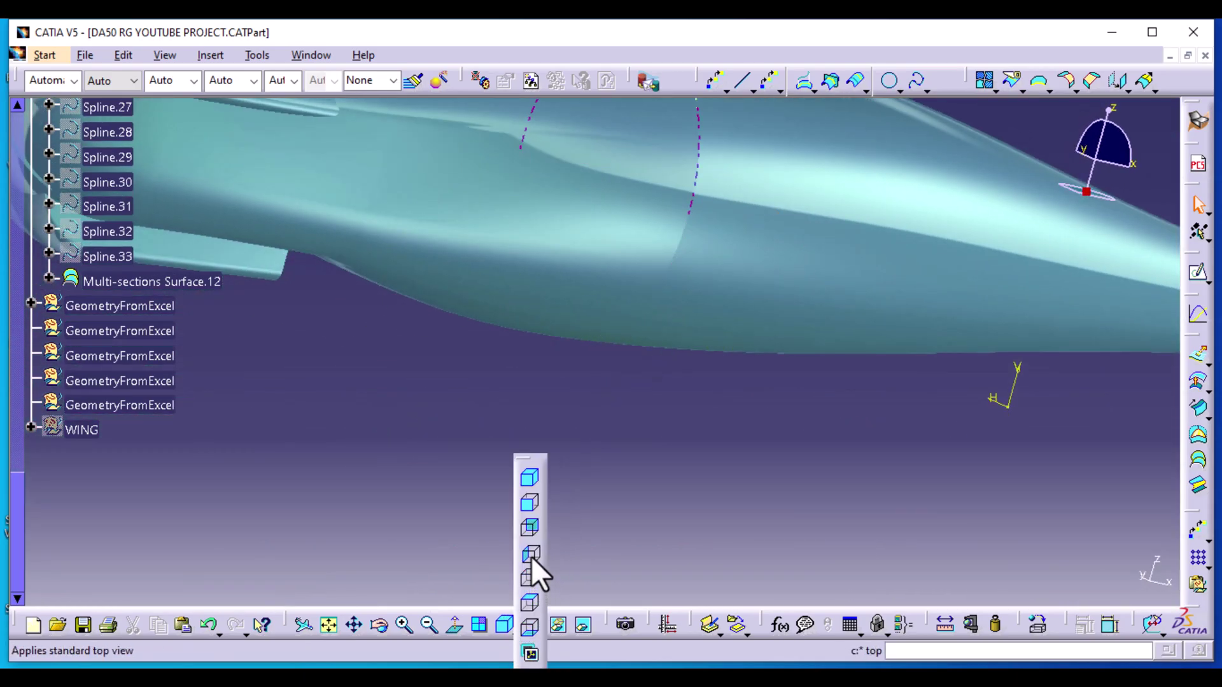
Show the hidden WING body in a three-quarter view of the fuselage
left_click(531, 557)
middle_click_drag(591, 389, 585, 532)
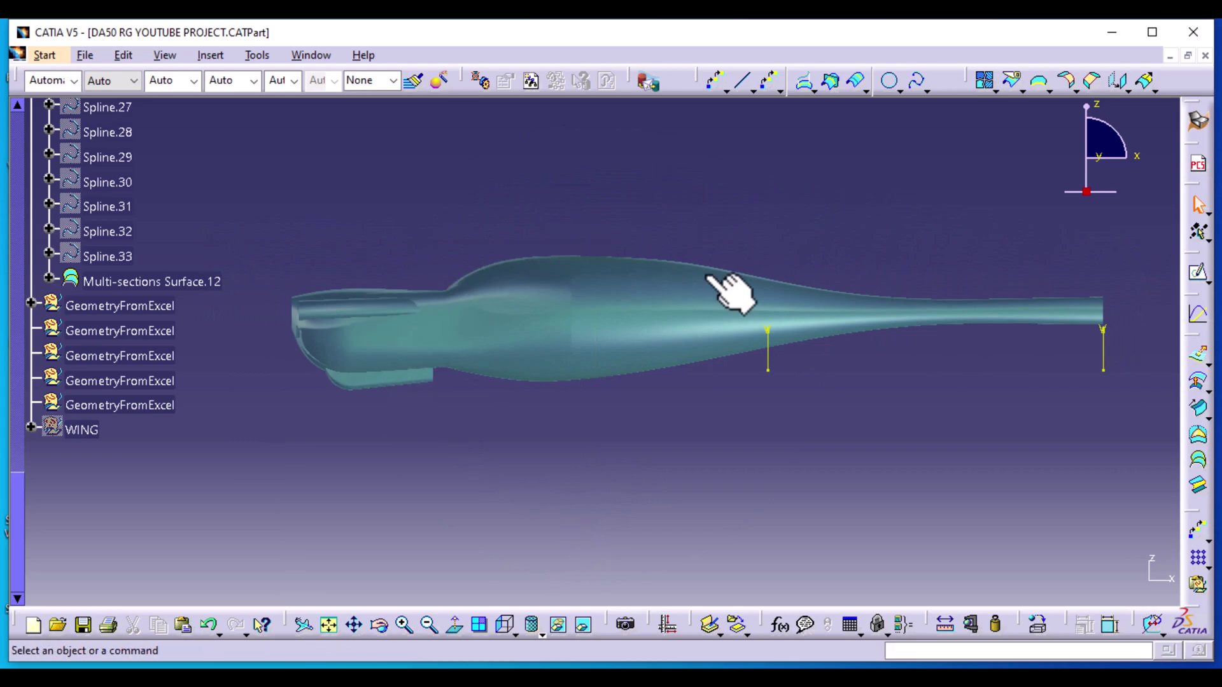
middle_click_drag(527, 483, 652, 492)
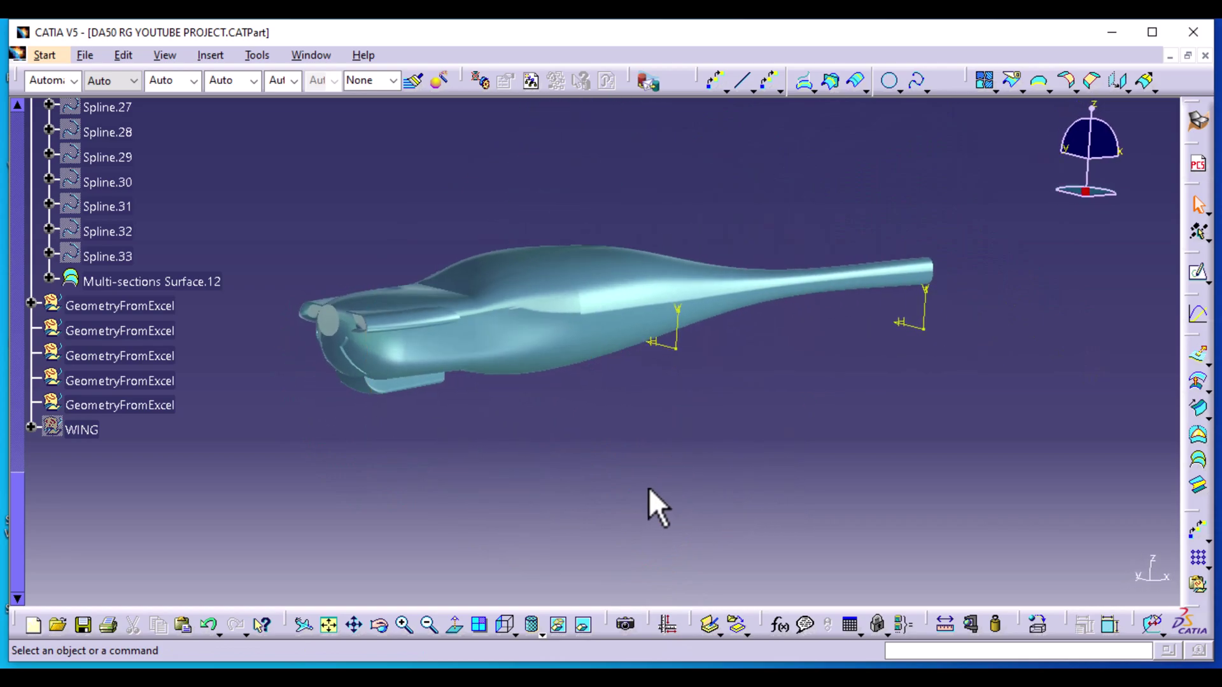
right_click(63, 430)
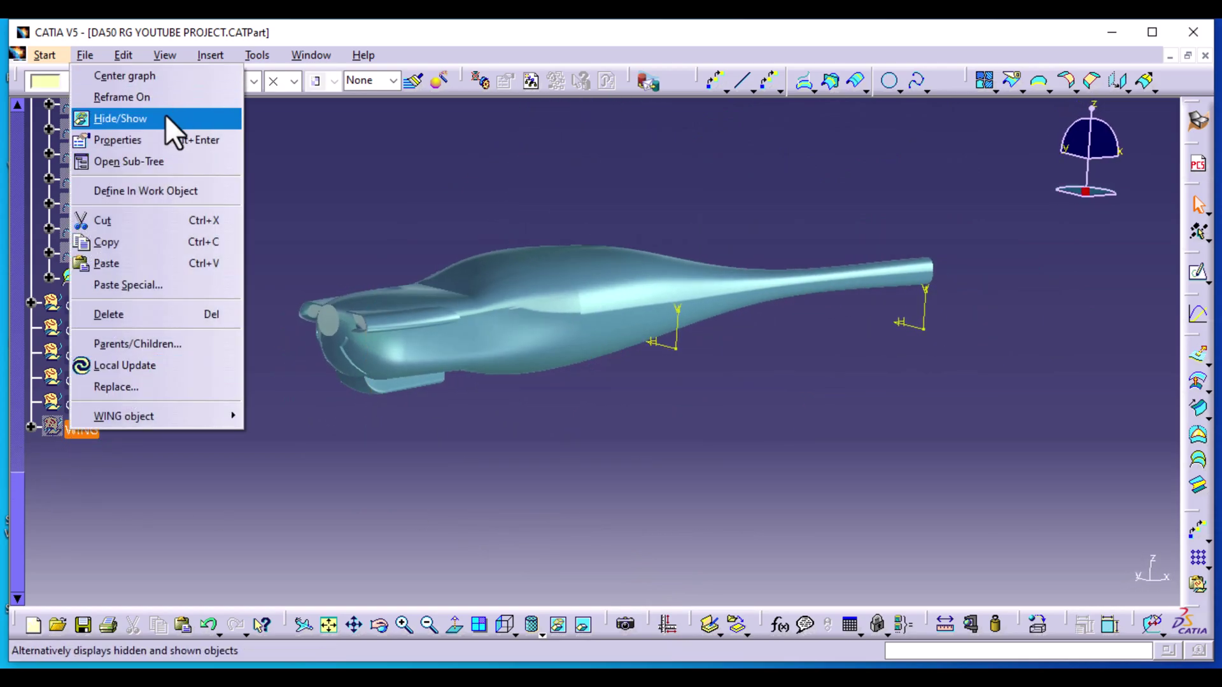
left_click(166, 115)
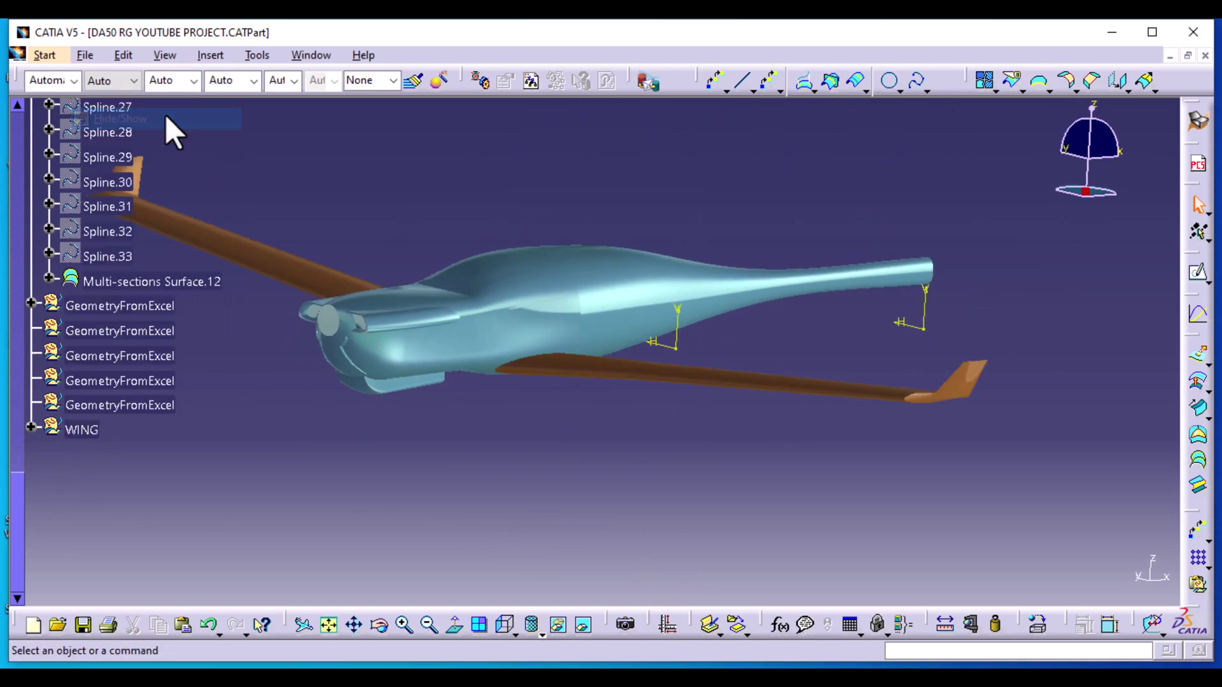
Apply DS Light Blue to the WING and orbit to review the aircraft
left_click(83, 430)
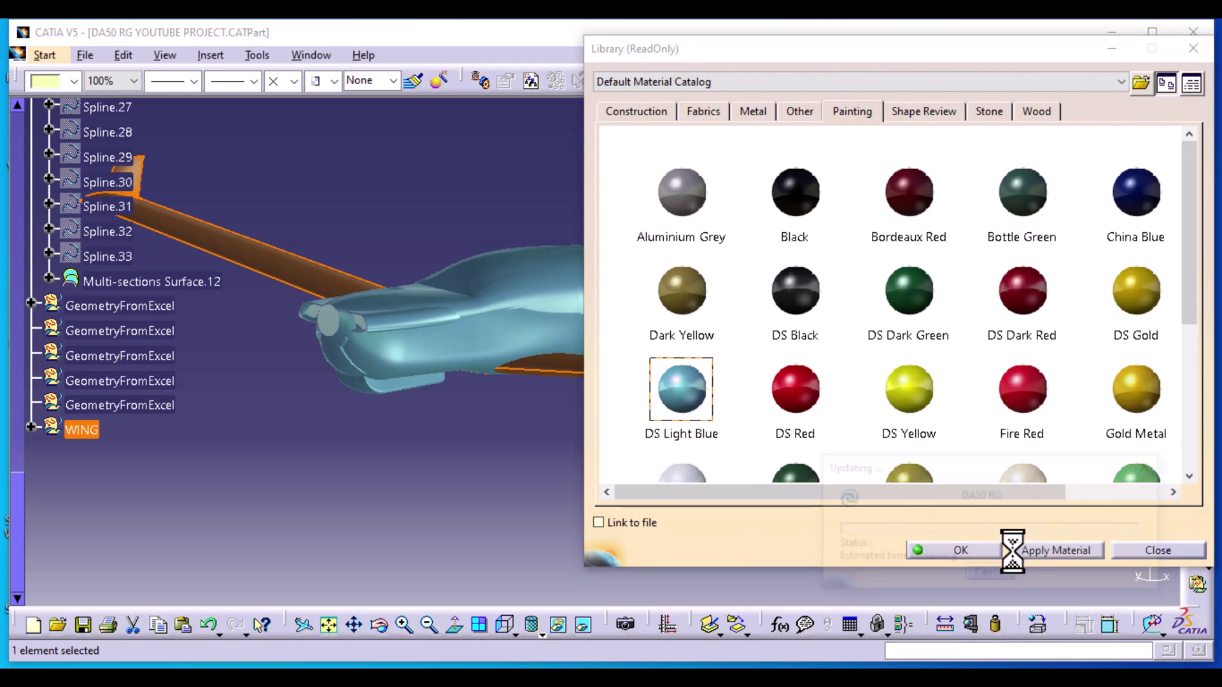
left_click(986, 552)
middle_click_drag(599, 540, 618, 231)
middle_click_drag(765, 372, 804, 300)
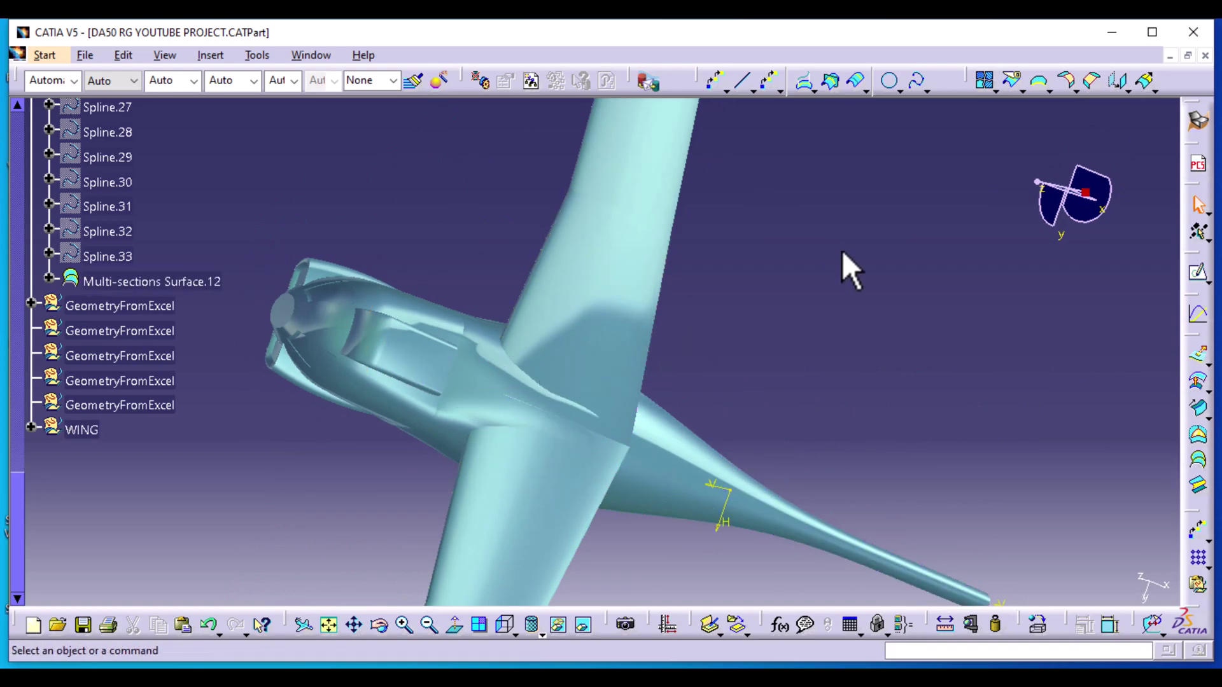
middle_click_drag(836, 233, 396, 522)
middle_click_drag(422, 479, 521, 570)
middle_click_drag(806, 314, 777, 361)
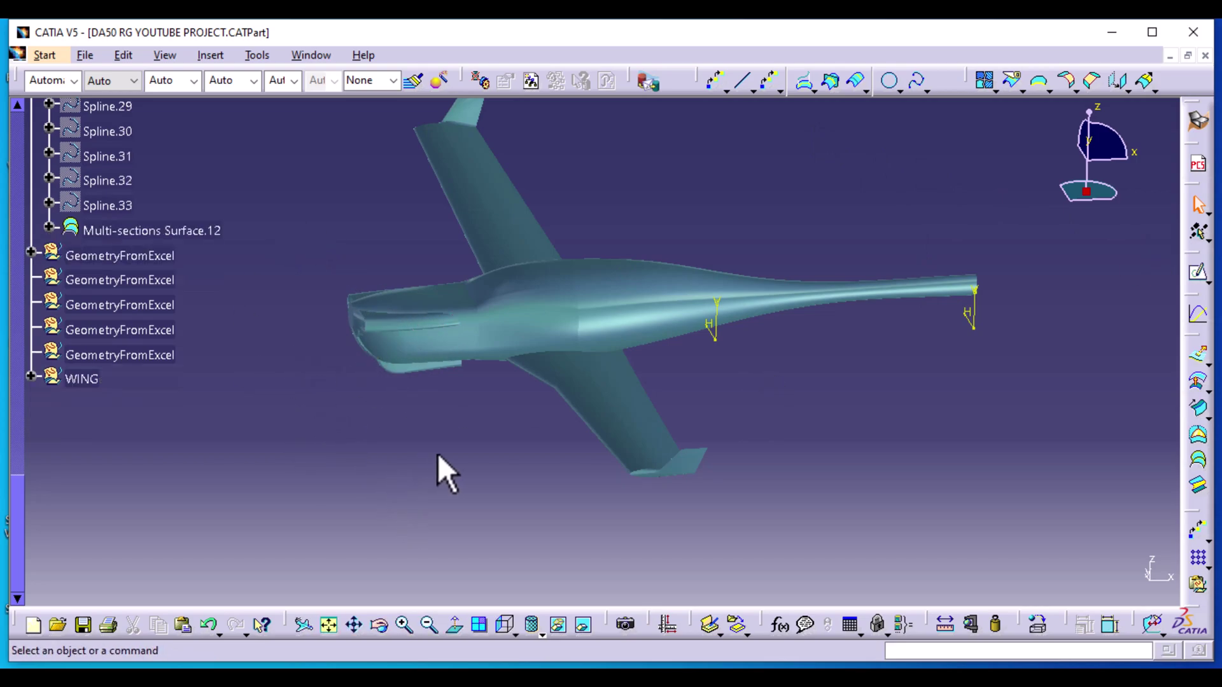
middle_click_drag(318, 430, 507, 390)
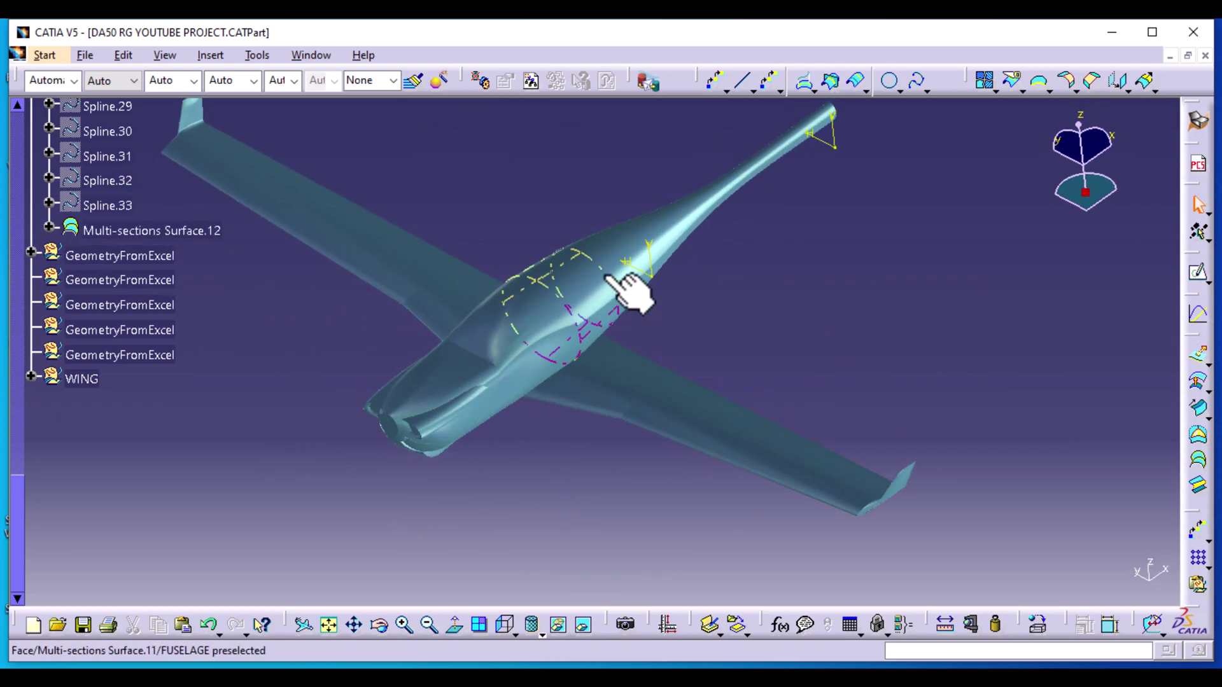
middle_click_drag(567, 543, 524, 456)
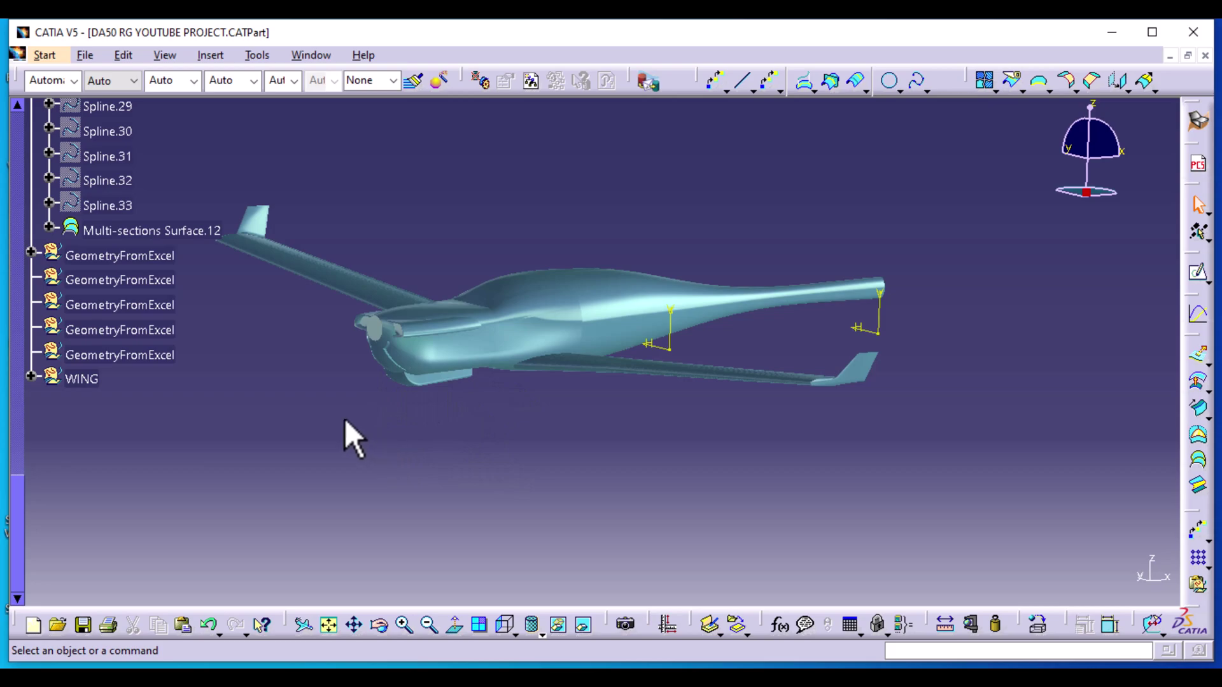
middle_click_drag(307, 418, 469, 418)
middle_click_drag(818, 268, 754, 316)
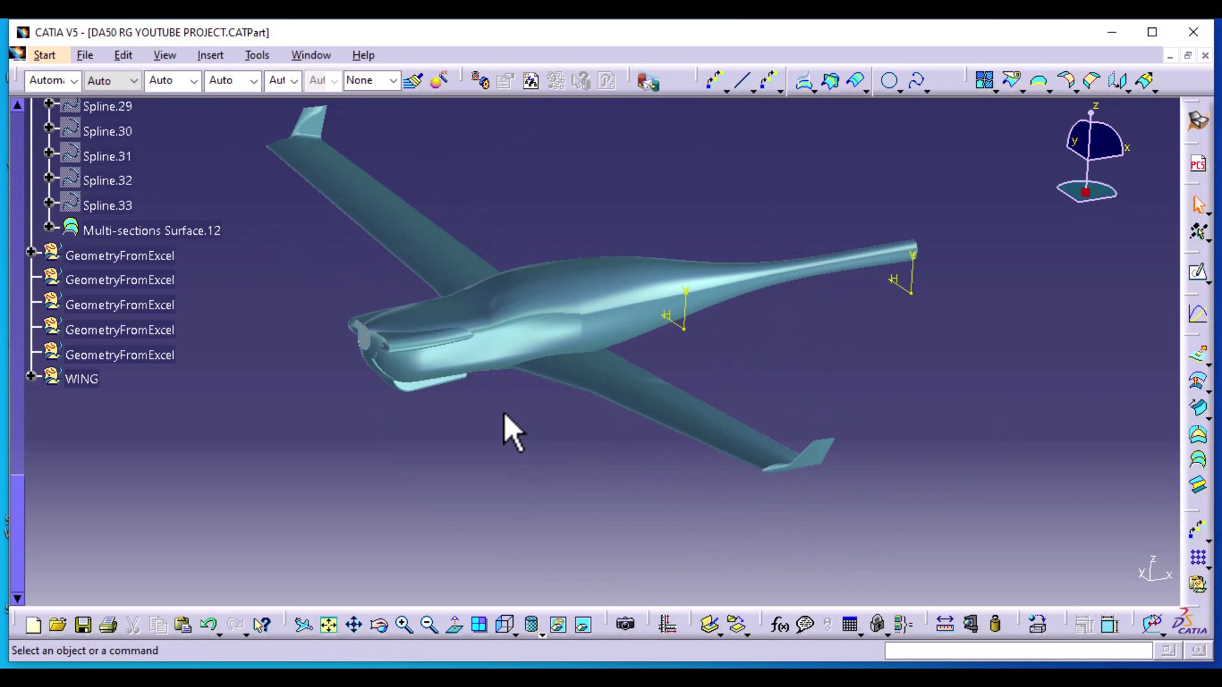
middle_click_drag(487, 466, 550, 501)
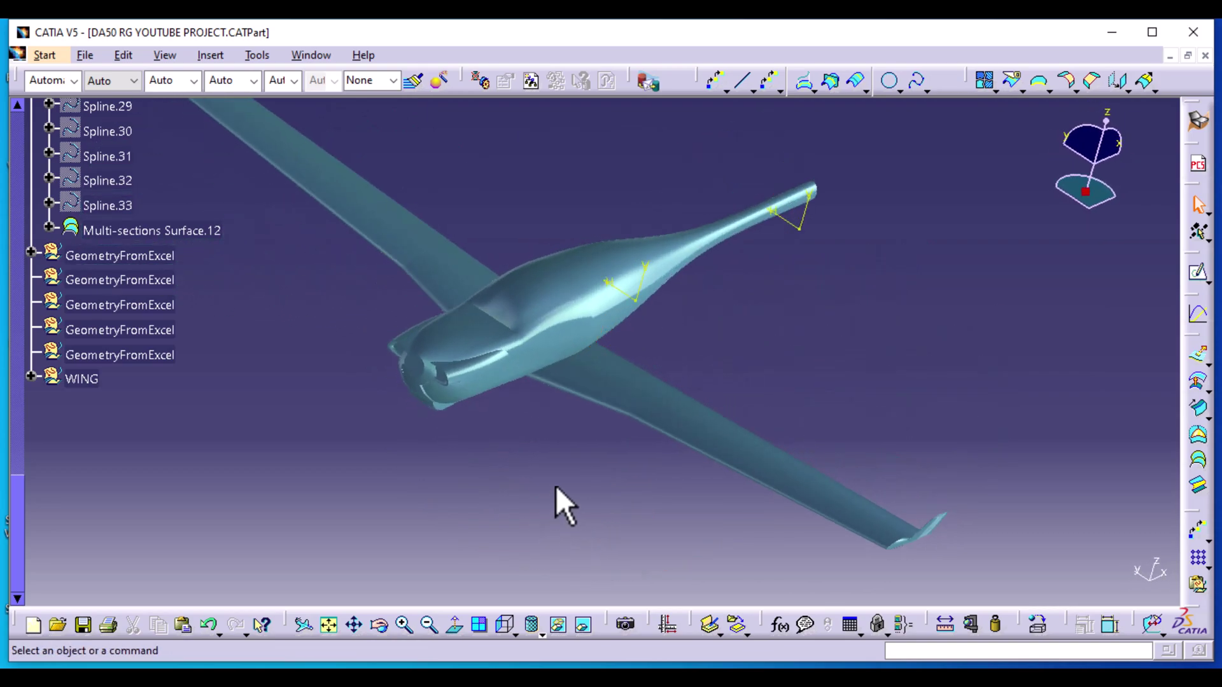
middle_click_drag(624, 544, 576, 471)
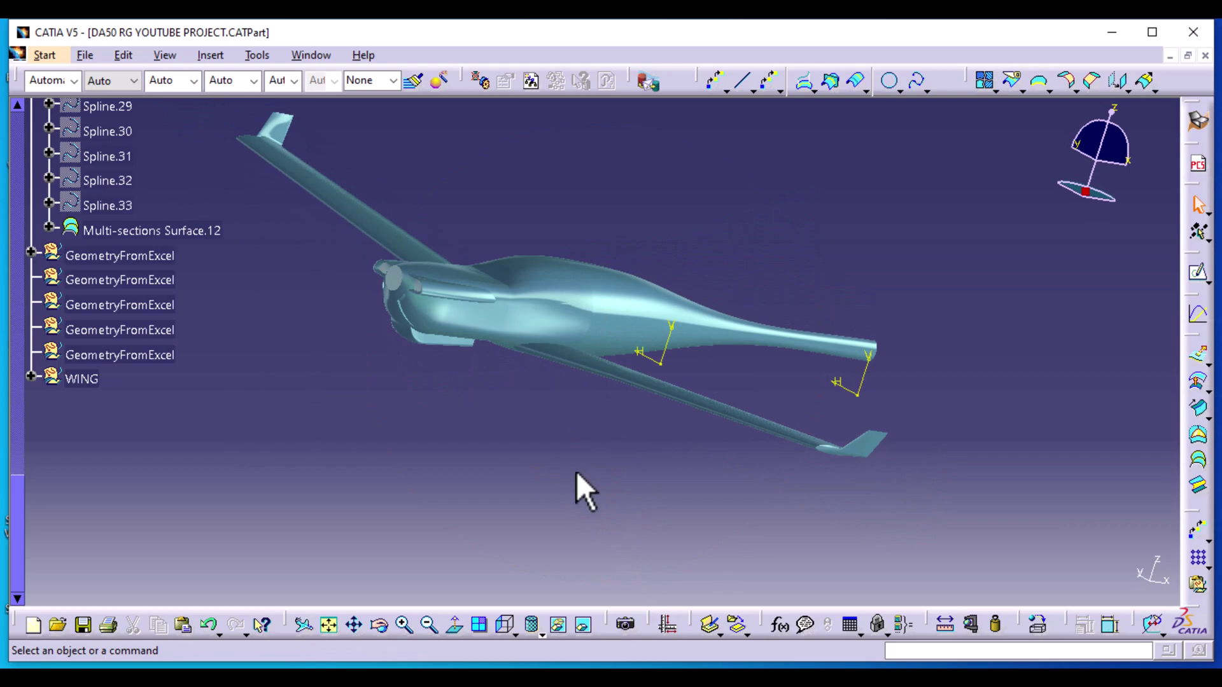